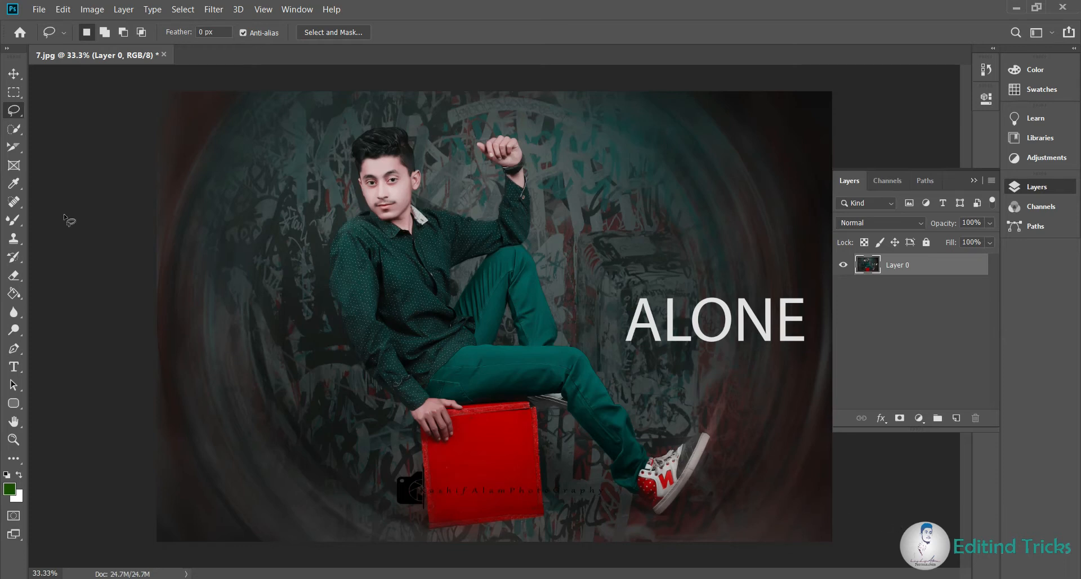
- Sample foreground colours from the backdrop, the man's face and the red box with the Eyedropper tool, ending on the red
left_click(14, 166)
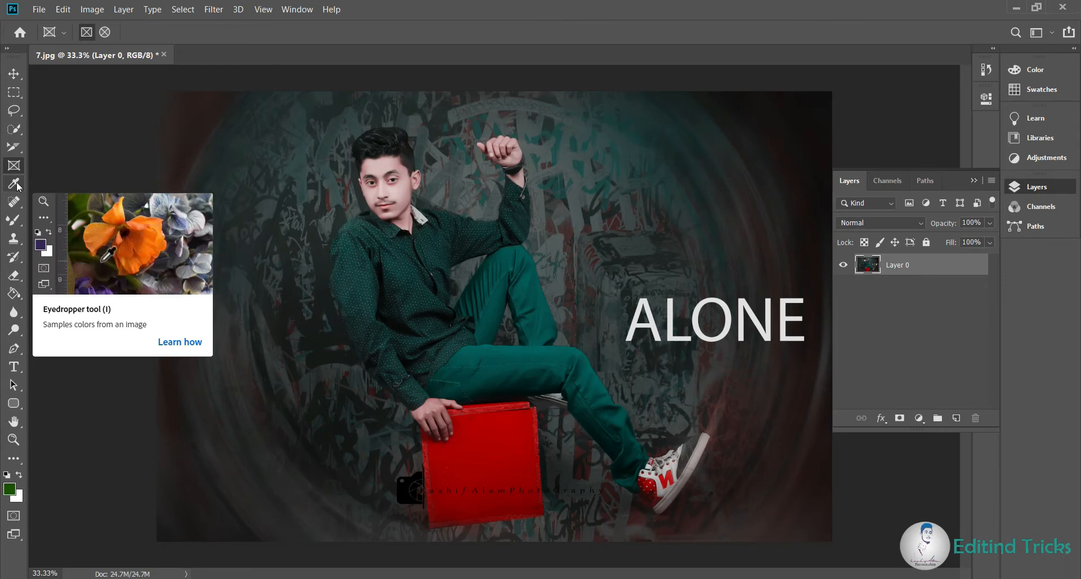
left_click(17, 186)
right_click(20, 183)
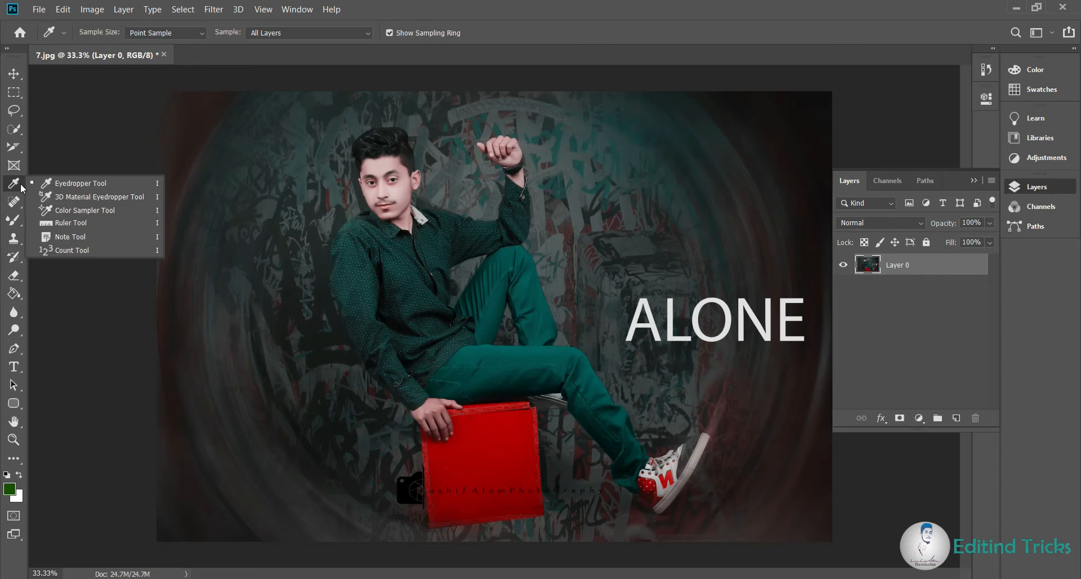
left_click(277, 193)
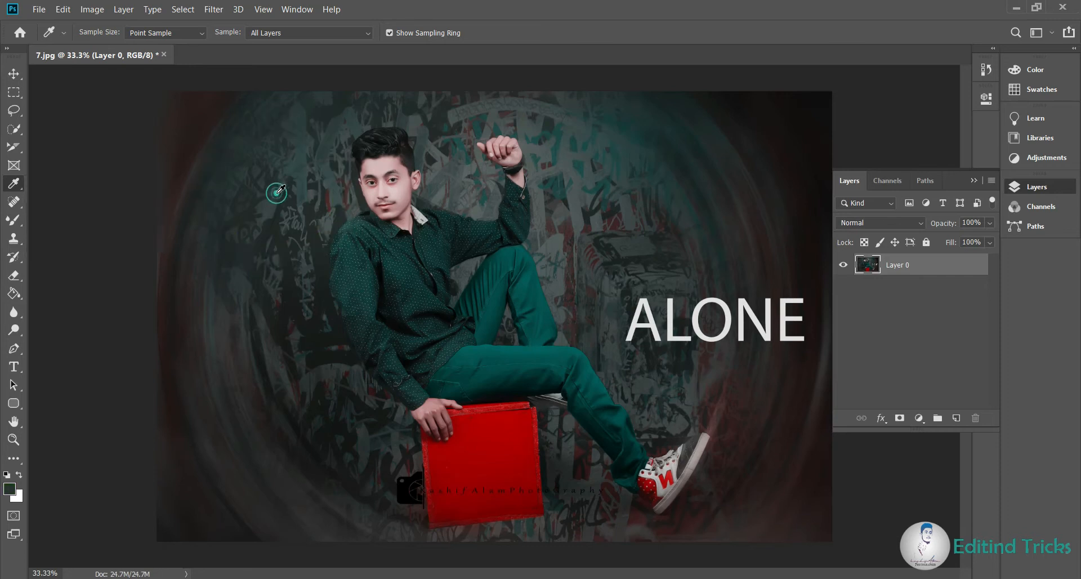
left_click(295, 195)
left_click(387, 195)
left_click(499, 459)
- Place two color samplers on the backdrop, one beside the man's shoulder and one beside his lower hand, and collapse the Info readout
right_click(20, 190)
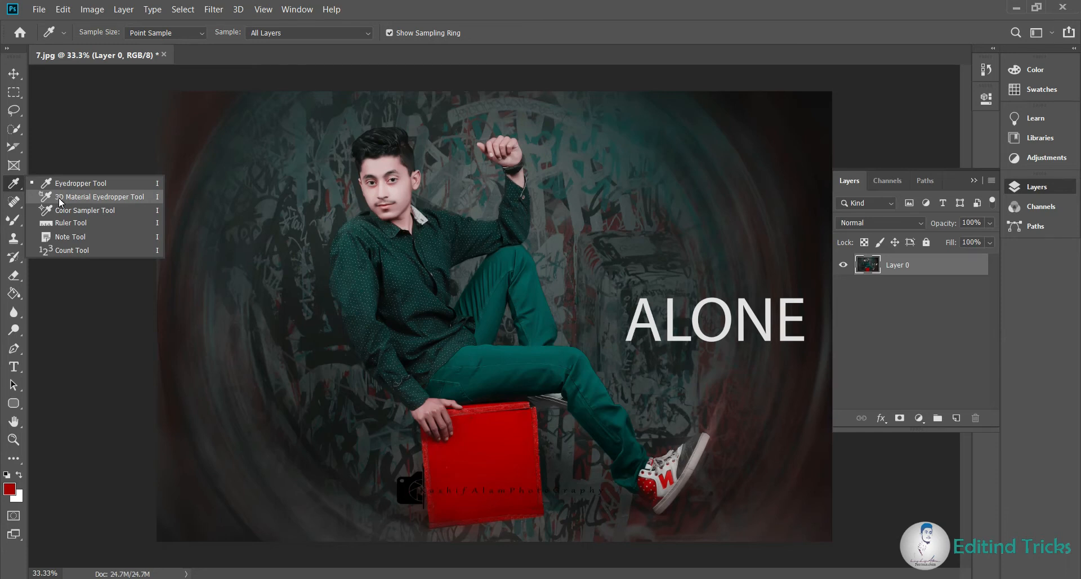
left_click(84, 197)
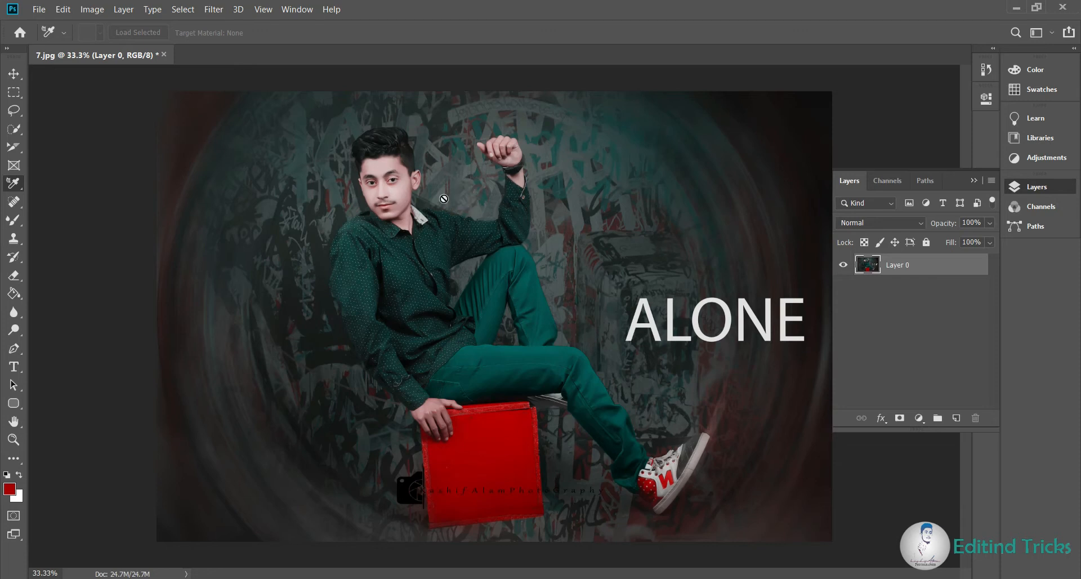
right_click(13, 184)
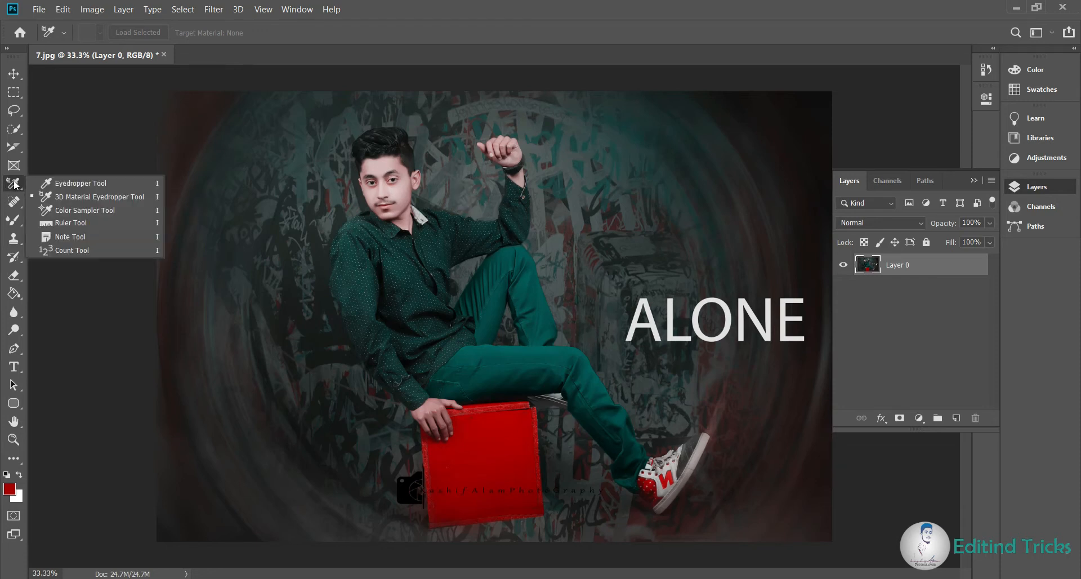
left_click(57, 211)
left_click(322, 244)
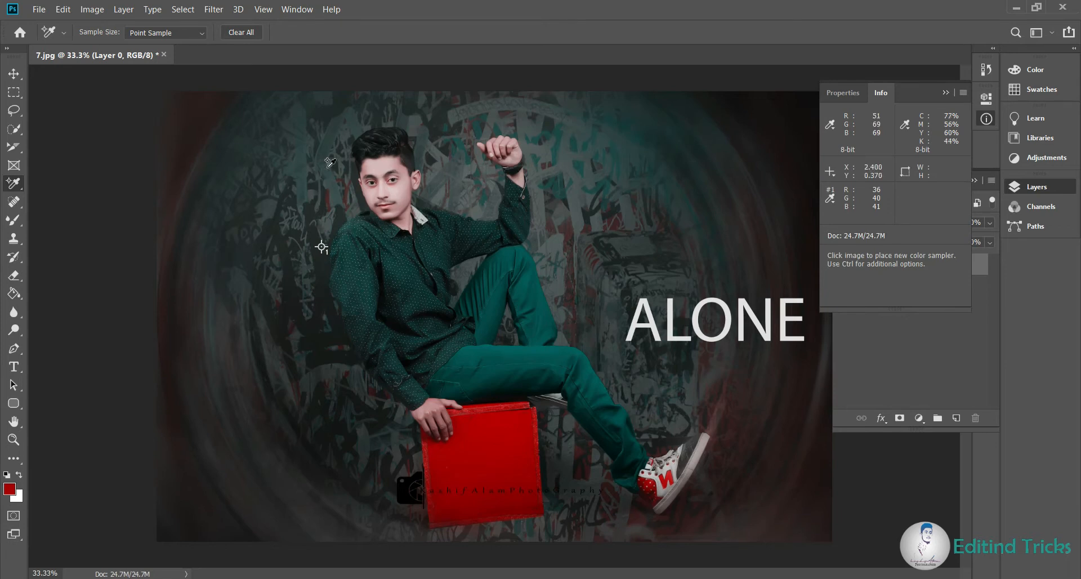
left_click(338, 331)
left_click_drag(338, 334, 355, 415)
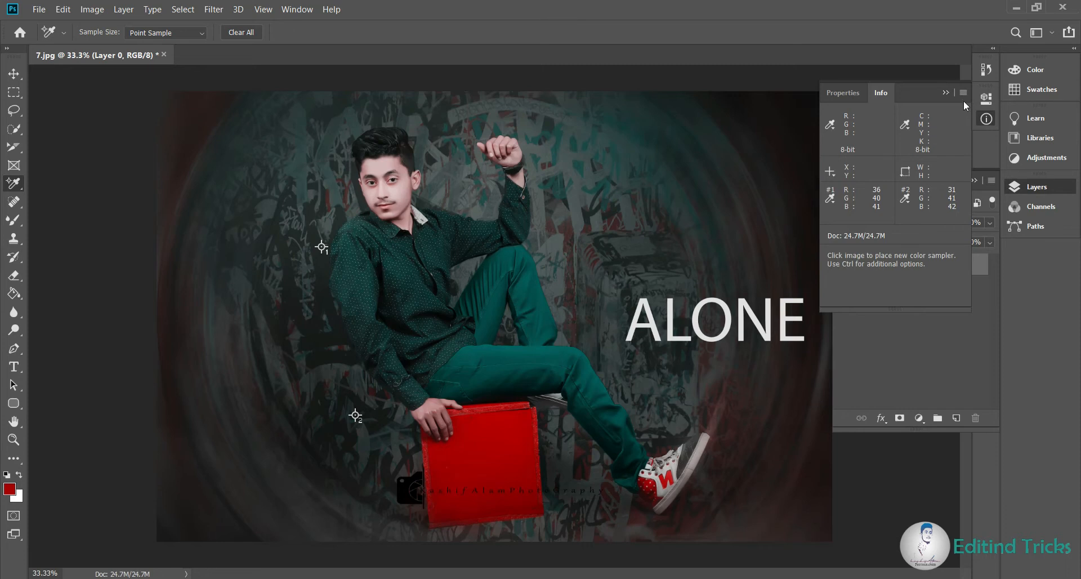
left_click(945, 92)
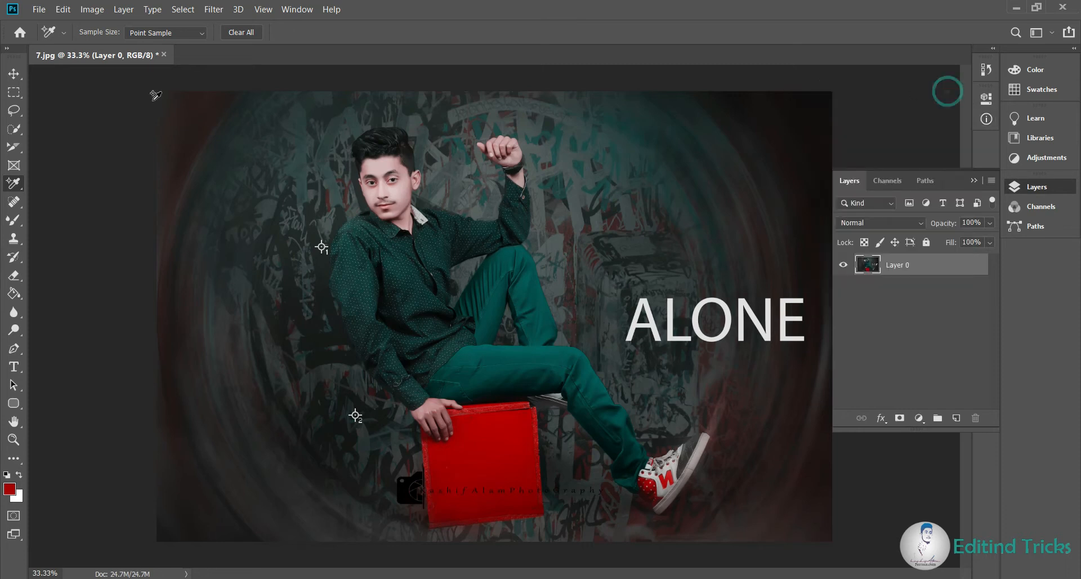
- Measure a near-horizontal line across the man's chest and another along the lower edge of the red box with the Ruler tool
left_click(14, 183)
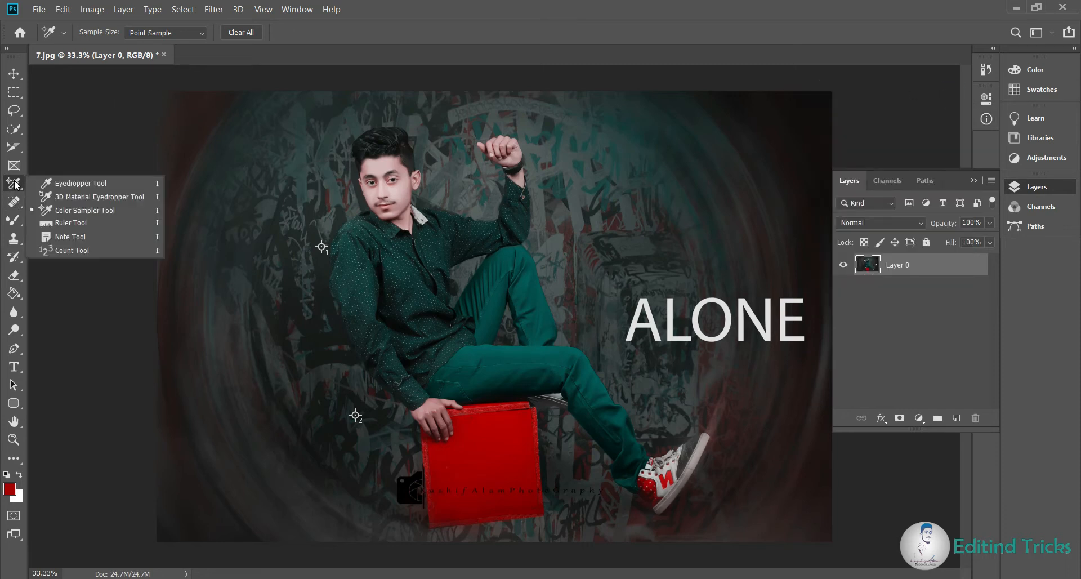
left_click(66, 222)
mouse_move(235, 253)
left_mouse_down()
mouse_move(512, 283)
mouse_move(530, 251)
mouse_move(591, 251)
left_mouse_up()
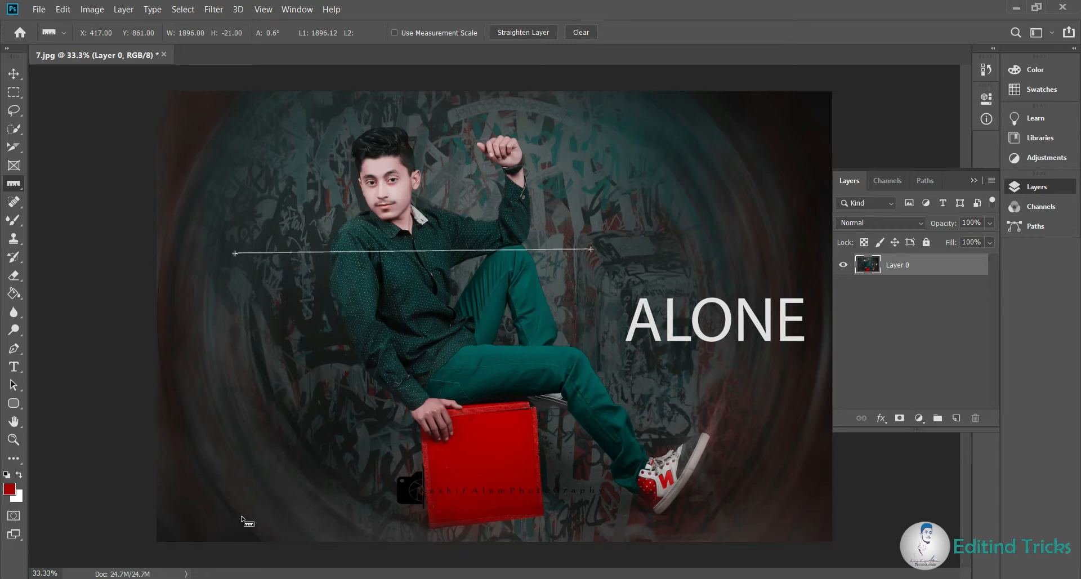
left_click_drag(207, 521, 629, 518)
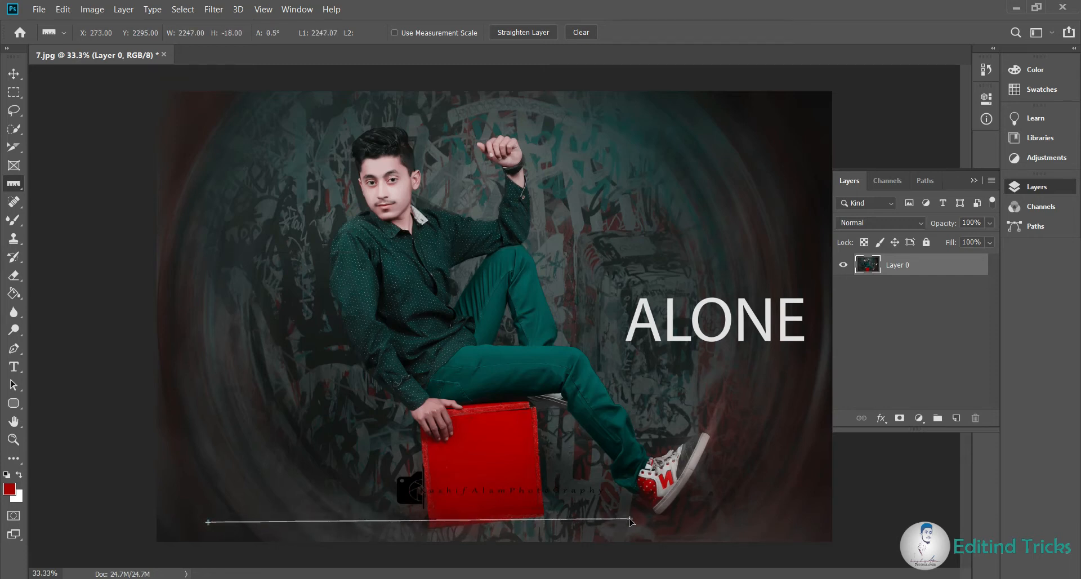
- Add two empty notes to the image, one on the backdrop beside the face and one on the shirt sleeve
right_click(15, 184)
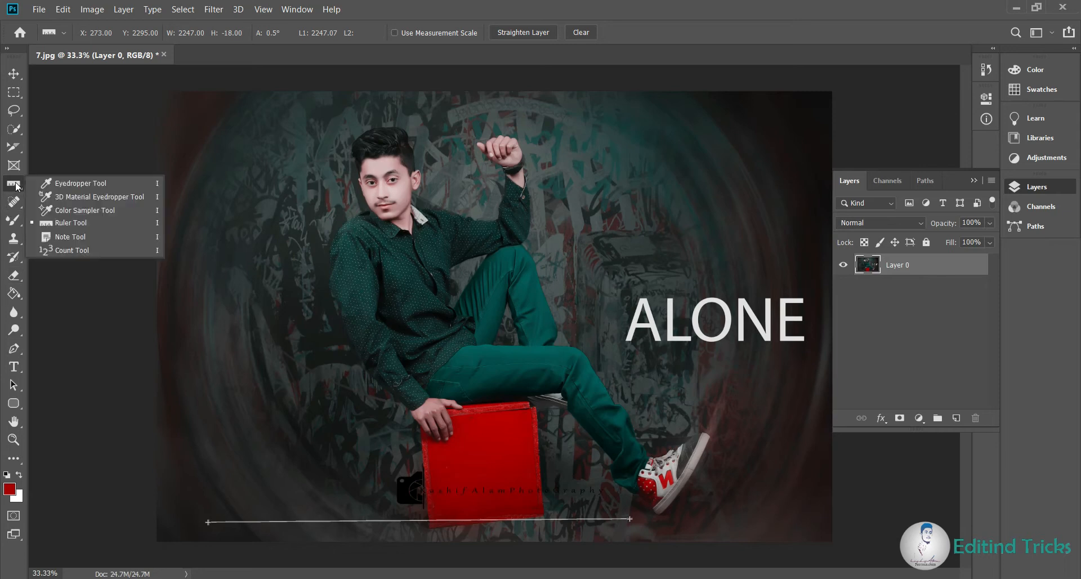
left_click(69, 242)
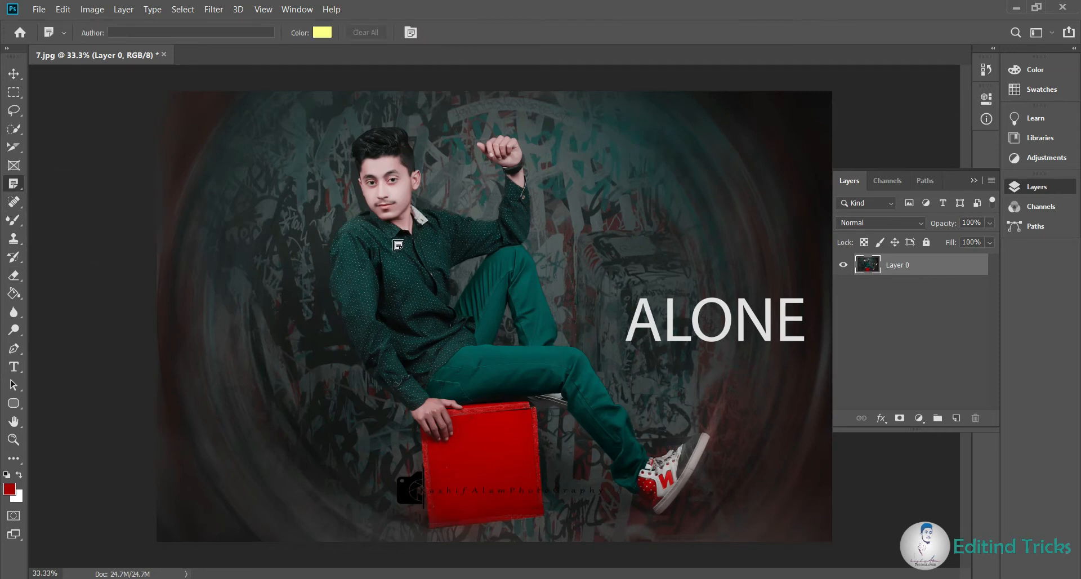
left_click(317, 200)
left_click(346, 215)
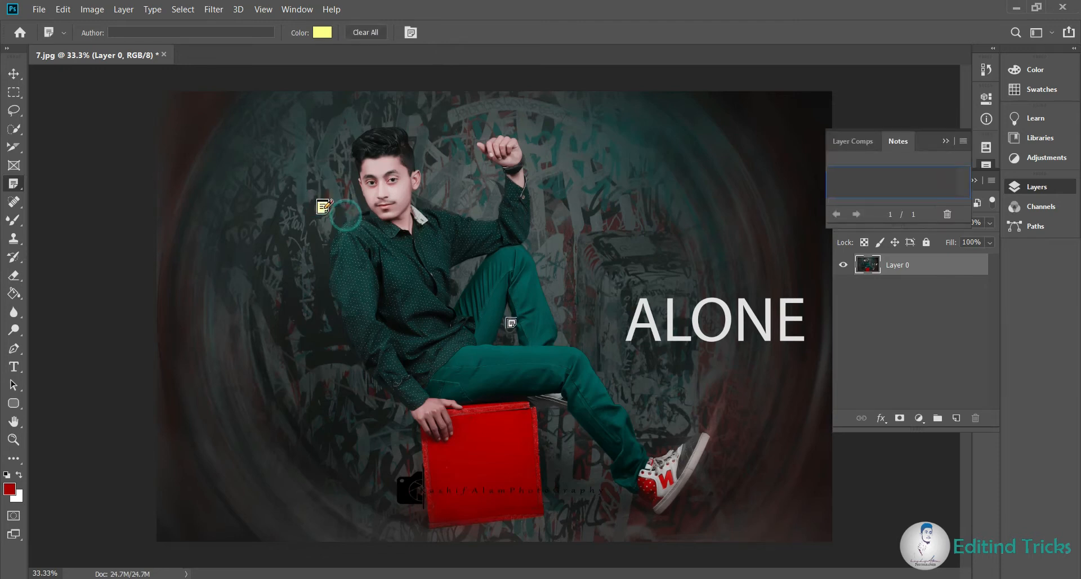
left_click_drag(352, 219, 373, 286)
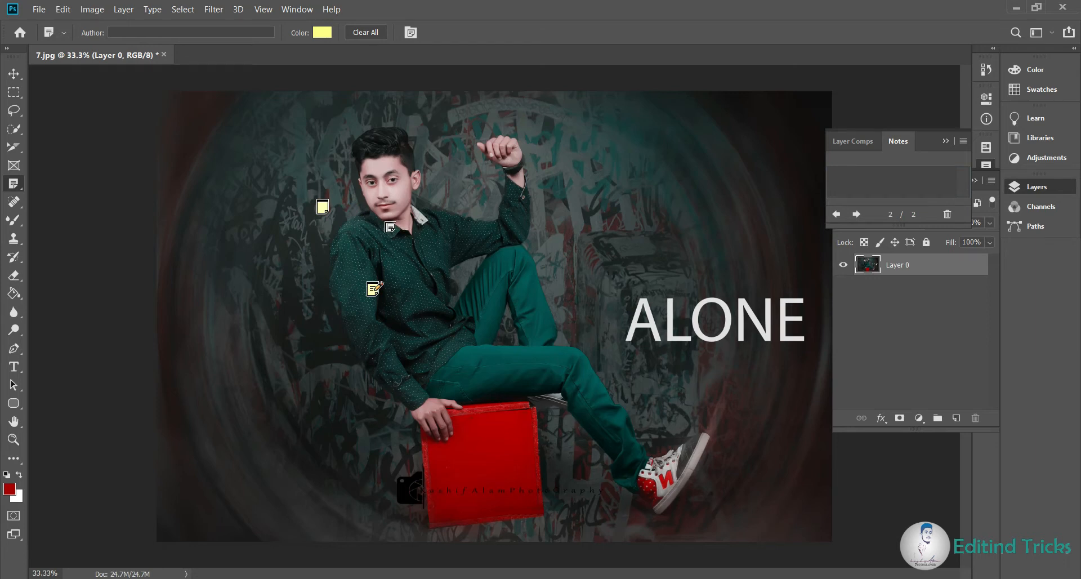
- Place eleven count markers across the man and the backdrop with the Count tool
right_click(14, 187)
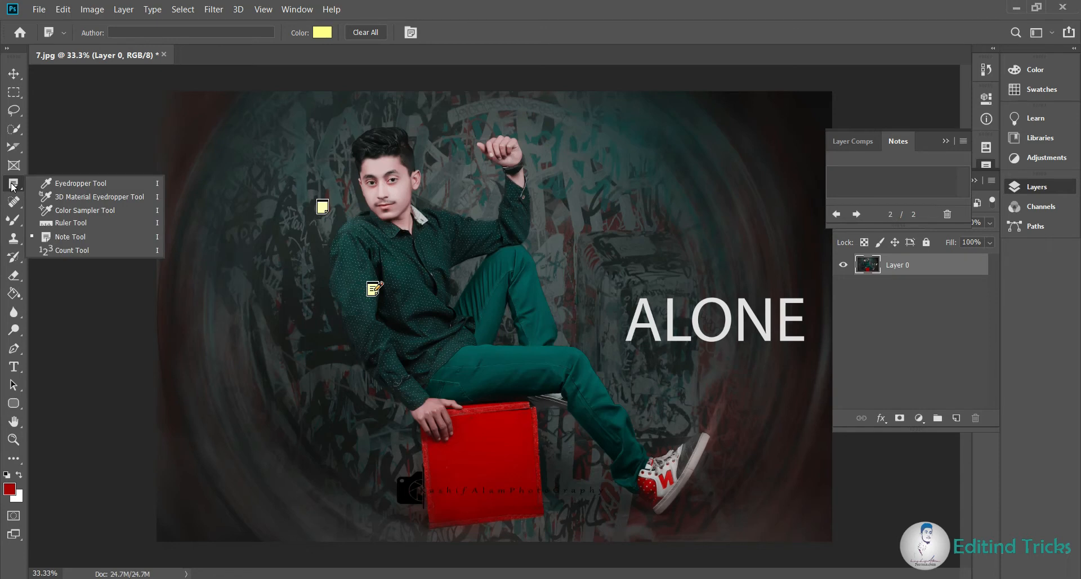
left_click(60, 251)
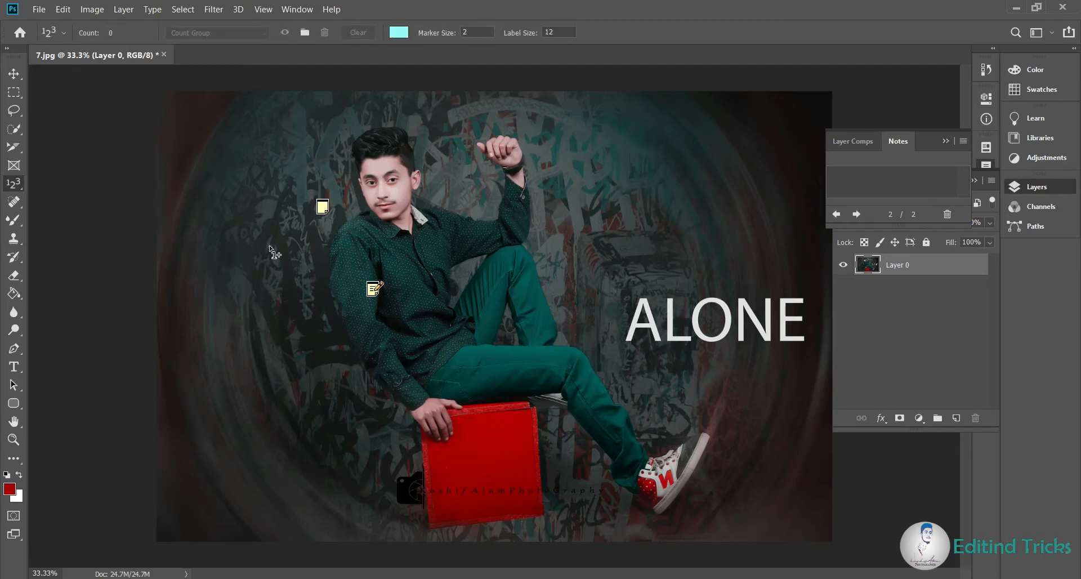
left_click(376, 259)
left_click(414, 308)
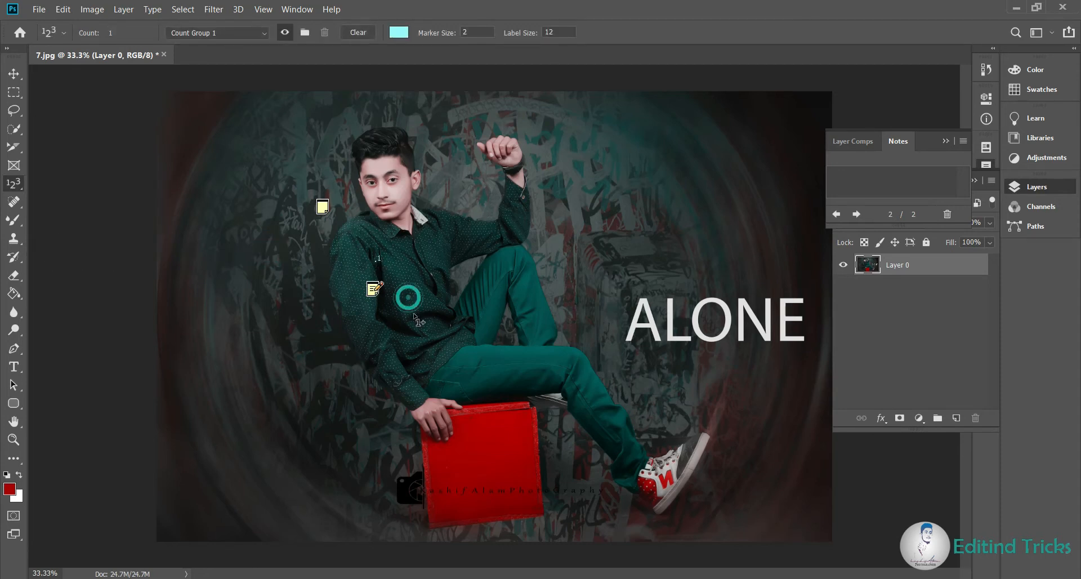
left_click(410, 361)
left_click(308, 471)
left_click(221, 405)
left_click(384, 148)
left_click(503, 155)
left_click(518, 224)
left_click(351, 295)
left_click(441, 420)
left_click(704, 477)
right_click(11, 190)
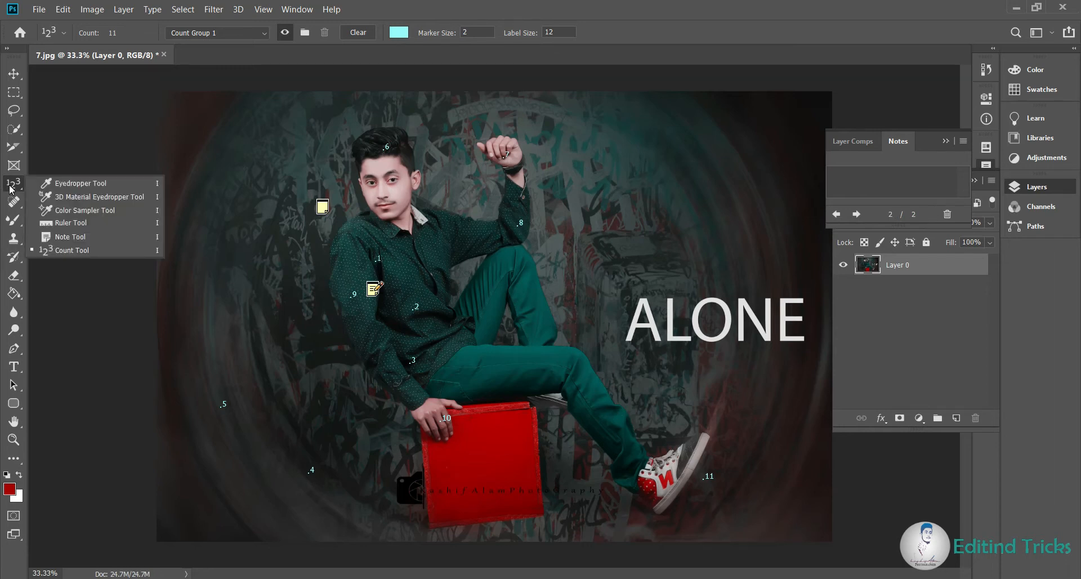
left_click(9, 186)
right_click(10, 182)
left_click(41, 183)
- Remove the letter A from the word ALONE with the content-aware Spot Healing Brush
left_click(14, 202)
right_click(15, 204)
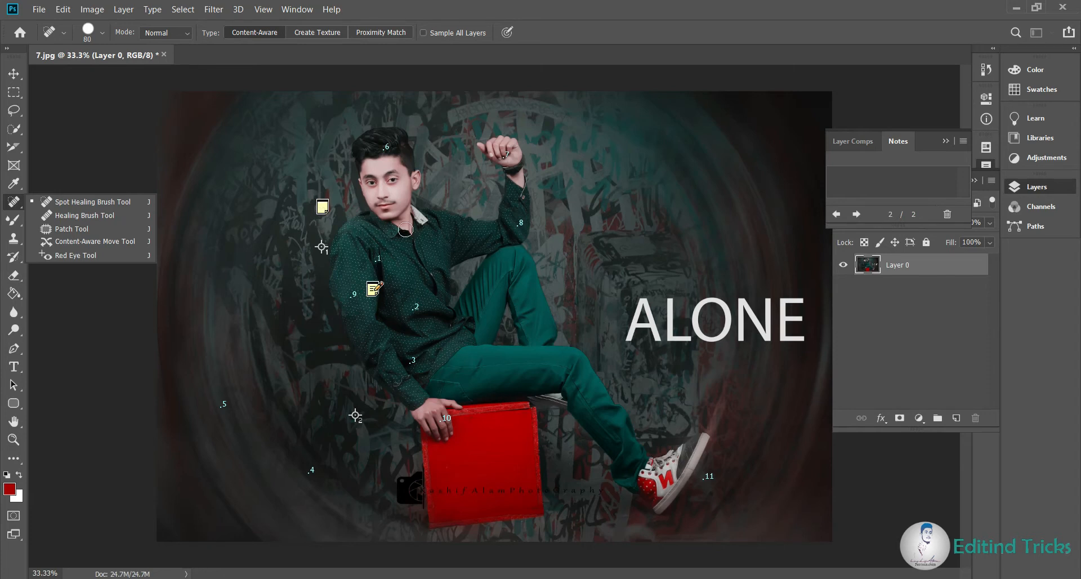
left_click(645, 307)
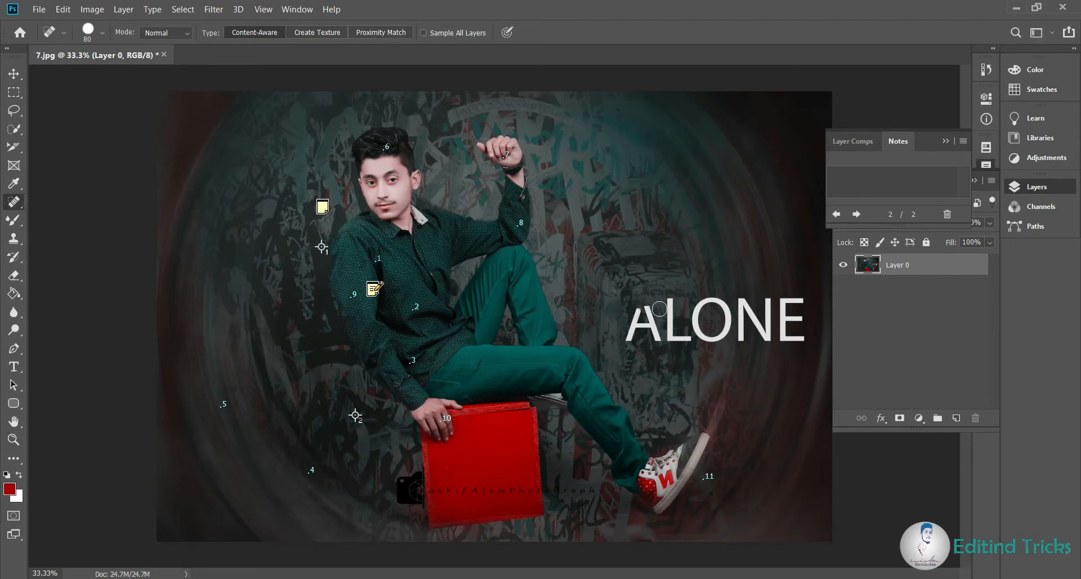
mouse_move(642, 312)
left_mouse_down()
mouse_move(630, 338)
mouse_move(653, 341)
mouse_move(647, 310)
mouse_move(653, 339)
left_mouse_up()
left_click(645, 326)
left_click(657, 338)
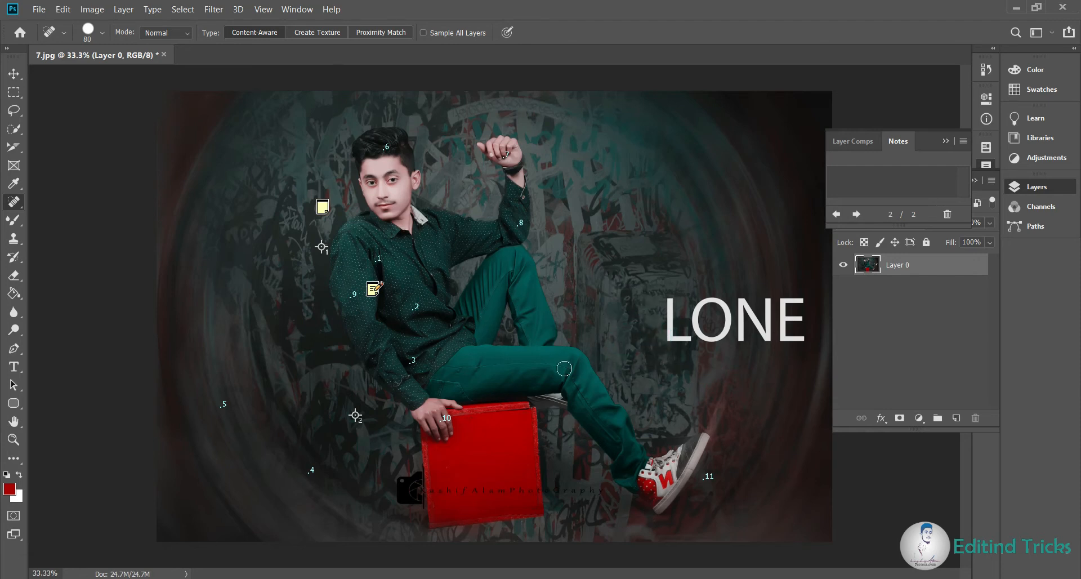
- Try to heal the letter L with the Healing Brush without defining a source point
right_click(14, 204)
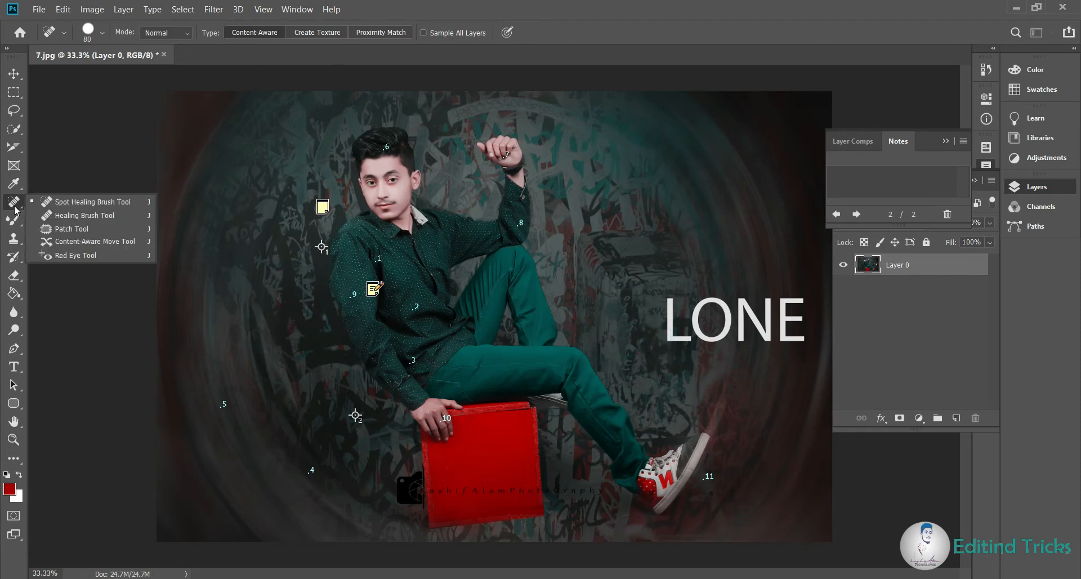
left_click(51, 219)
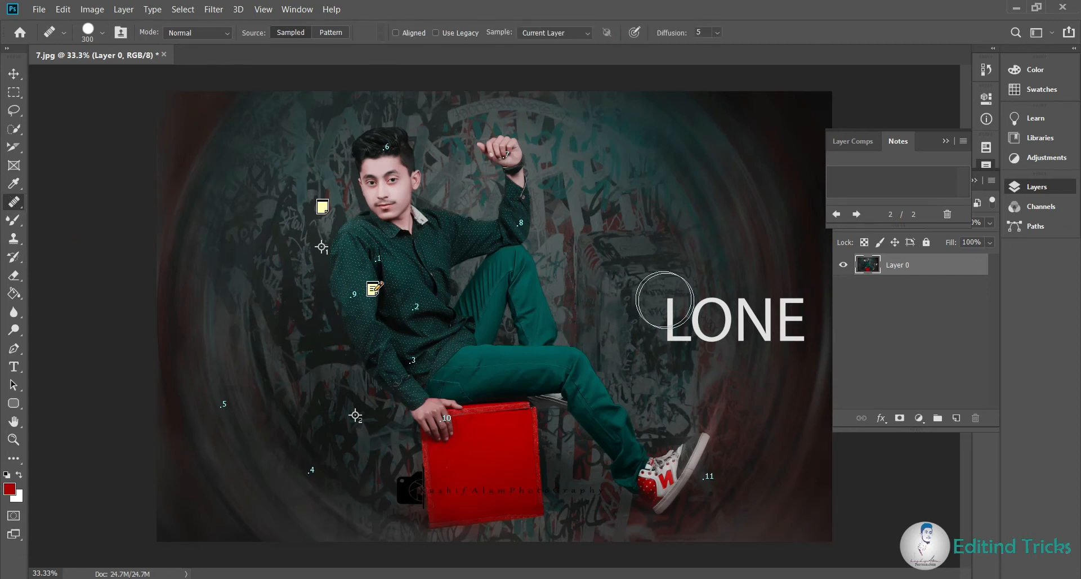
left_click(667, 324)
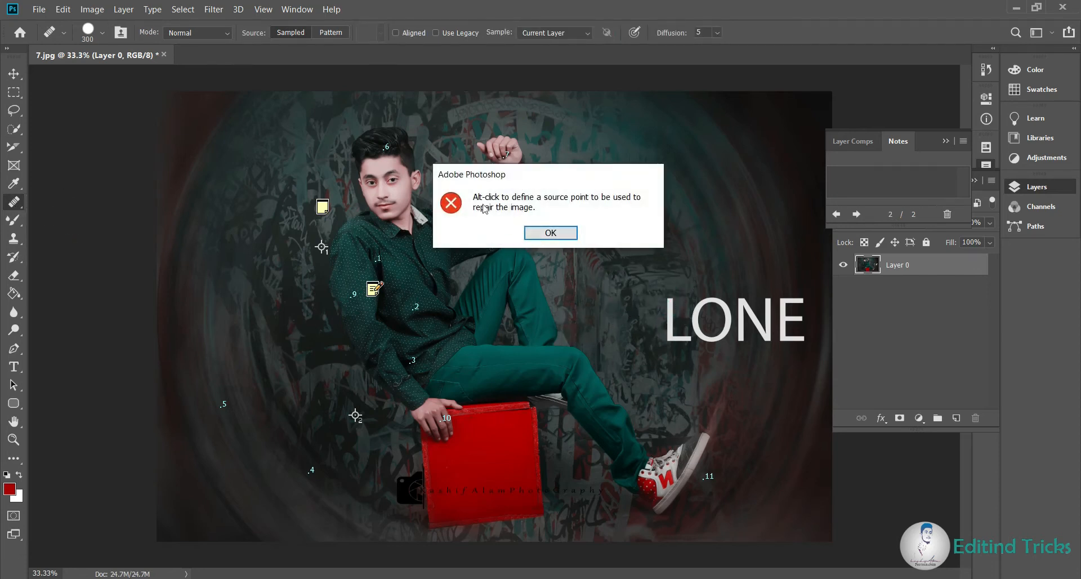
left_click(550, 232)
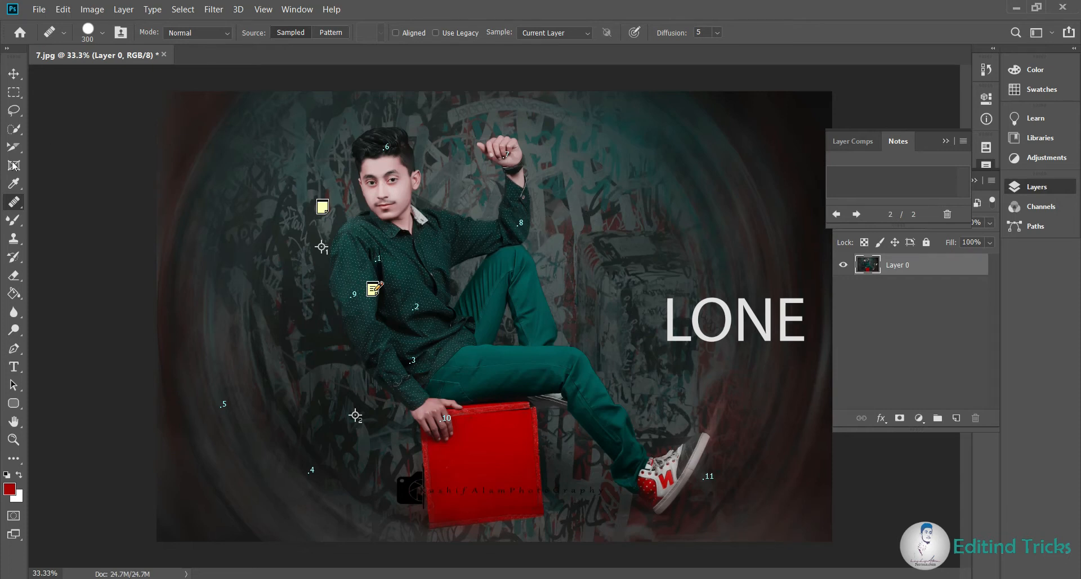
- Cover the upper part of the letter L with nearby backdrop using the Patch tool, then clear the selection
right_click(14, 202)
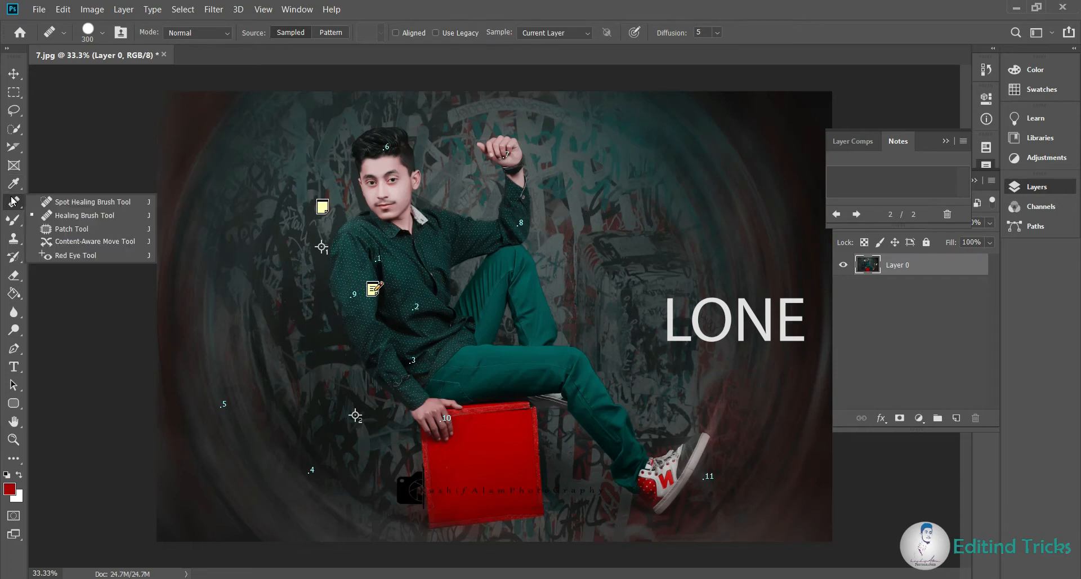
left_click(54, 230)
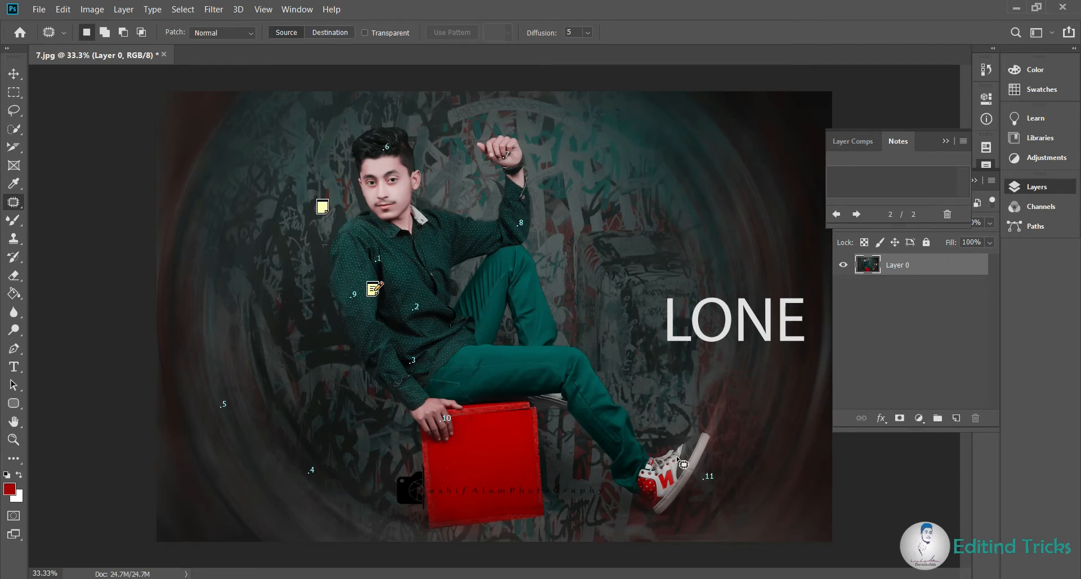
left_click(663, 293)
mouse_move(679, 297)
left_mouse_down()
mouse_move(671, 314)
mouse_move(664, 293)
mouse_move(638, 301)
left_mouse_up()
left_click(646, 326)
mouse_move(679, 333)
left_mouse_down()
mouse_move(659, 320)
mouse_move(667, 311)
left_mouse_up()
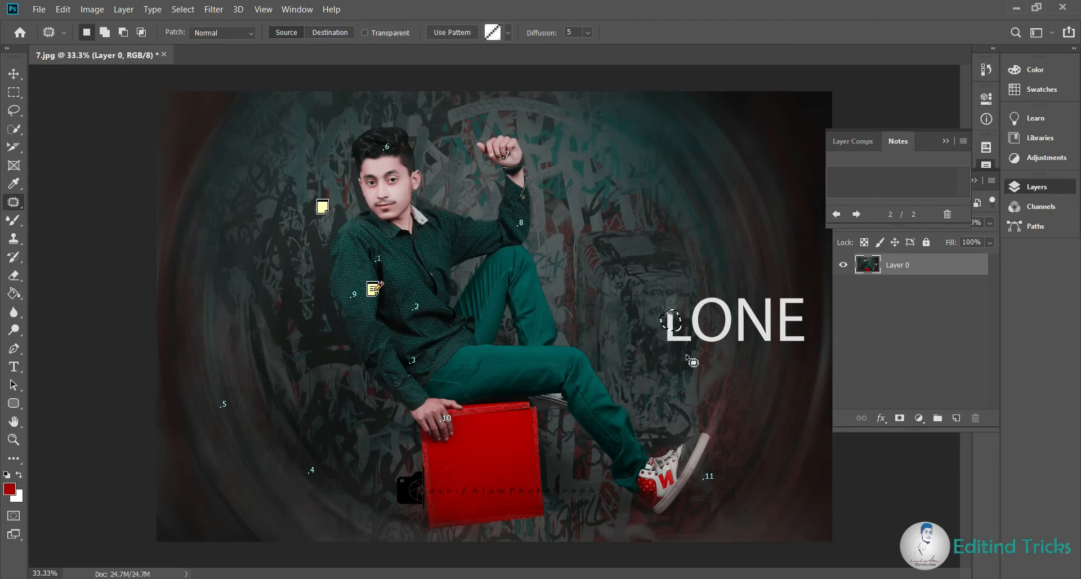
left_click(680, 356)
- Draw a freehand selection around the man's raised hand and forearm with the Content-Aware Move tool
right_click(14, 204)
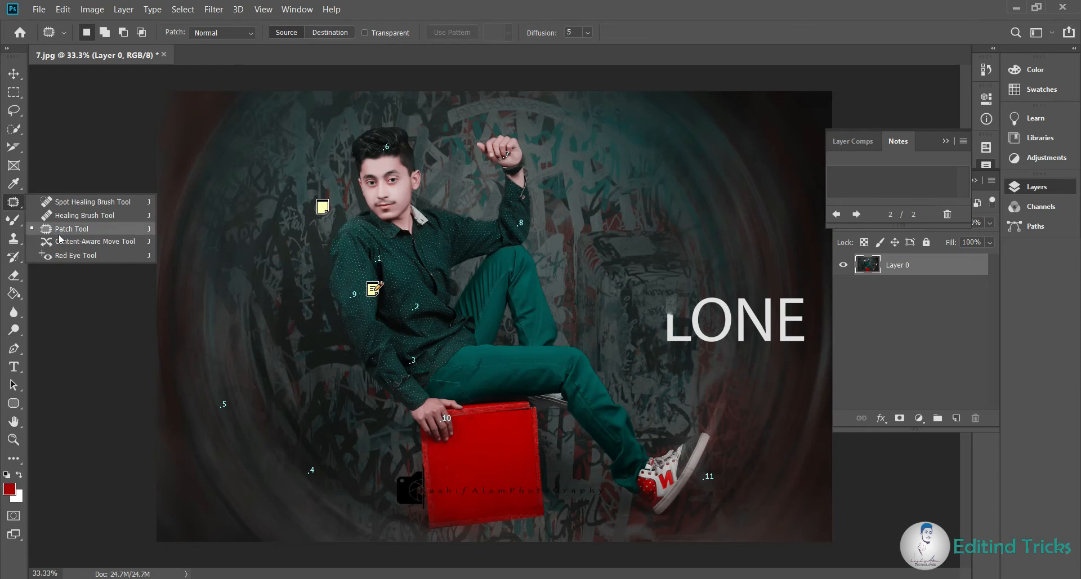
left_click(61, 245)
left_click_drag(270, 229, 403, 283)
left_click_drag(469, 292, 467, 196)
left_click_drag(396, 173, 581, 213)
left_click(568, 237)
mouse_move(473, 133)
left_mouse_down()
mouse_move(540, 178)
mouse_move(547, 209)
mouse_move(519, 232)
left_mouse_up()
- Apply the Red Eye tool to one of the man's eyes with pupil size and darken amount at 50%
right_click(15, 201)
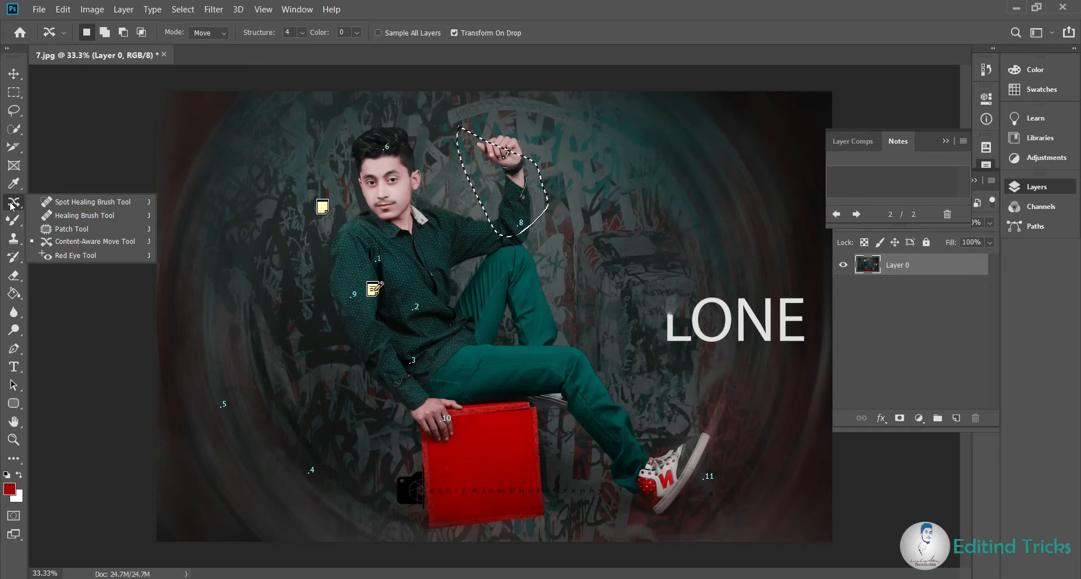
left_click(91, 256)
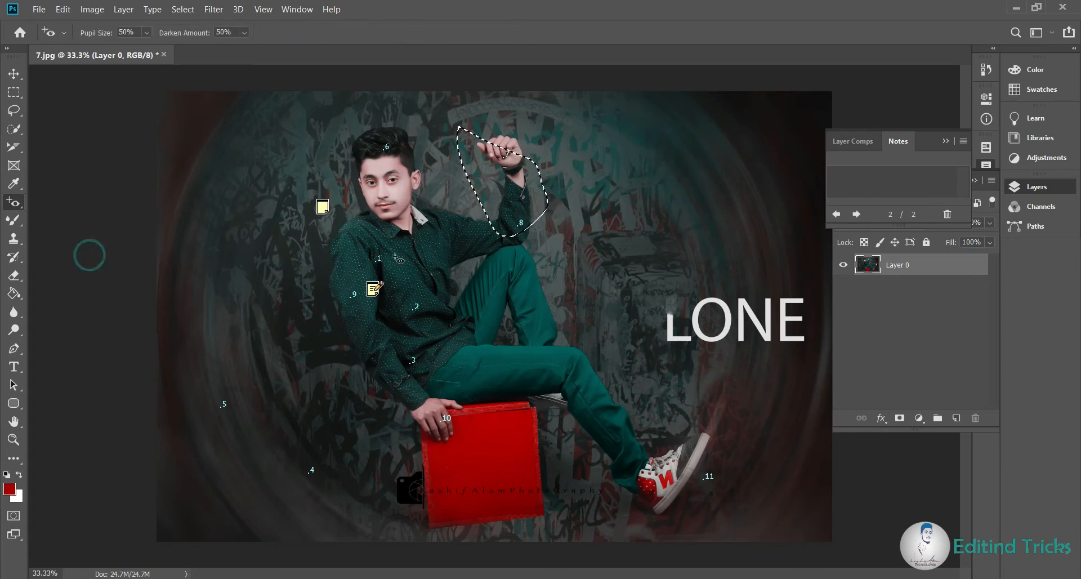
left_click(372, 182)
key("ctrl+plus")
scroll(313, 142, "up", 1)
left_click(309, 138)
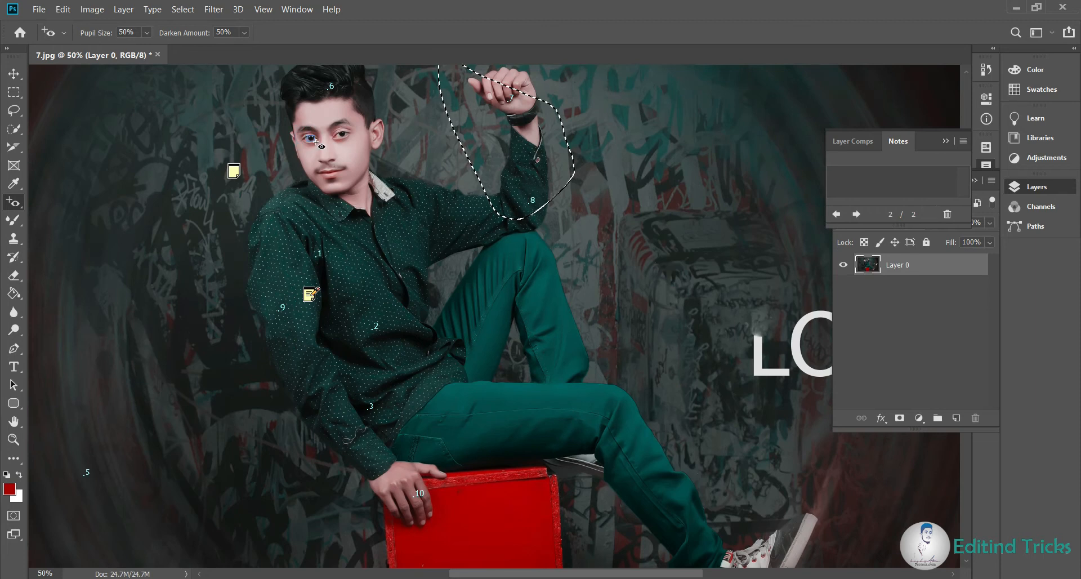
right_click(13, 205)
left_click(13, 204)
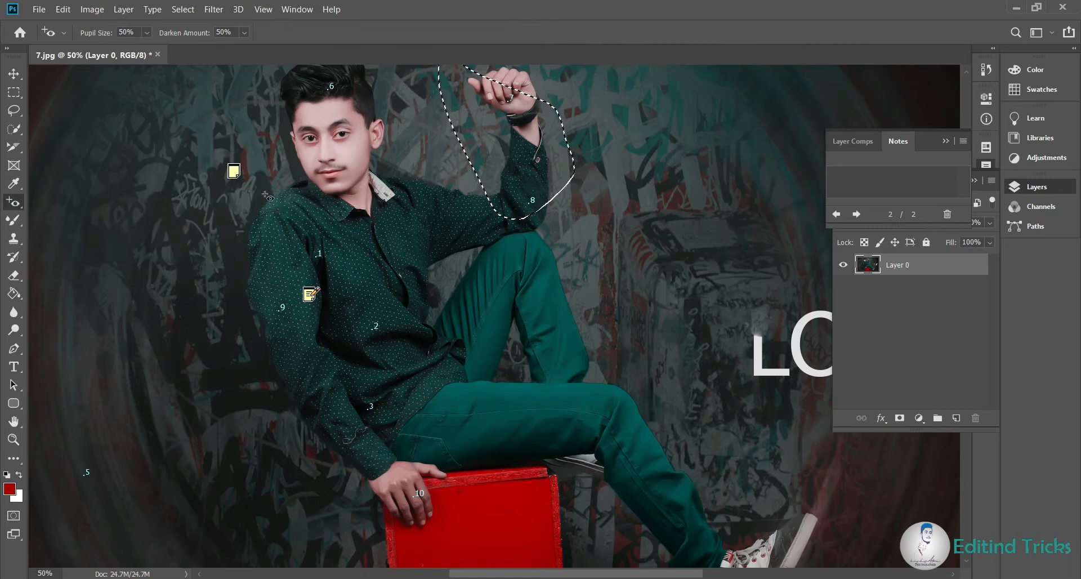
- Activate the Brush tool and reduce its size to 100 over the man's face with the photo at 100% zoom
left_click(13, 222)
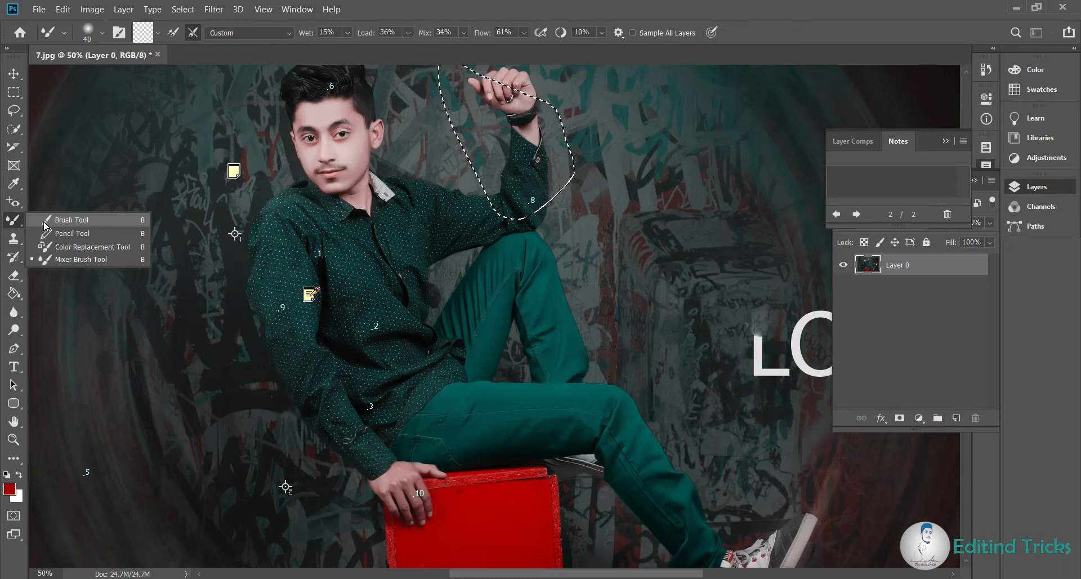
left_click(75, 221)
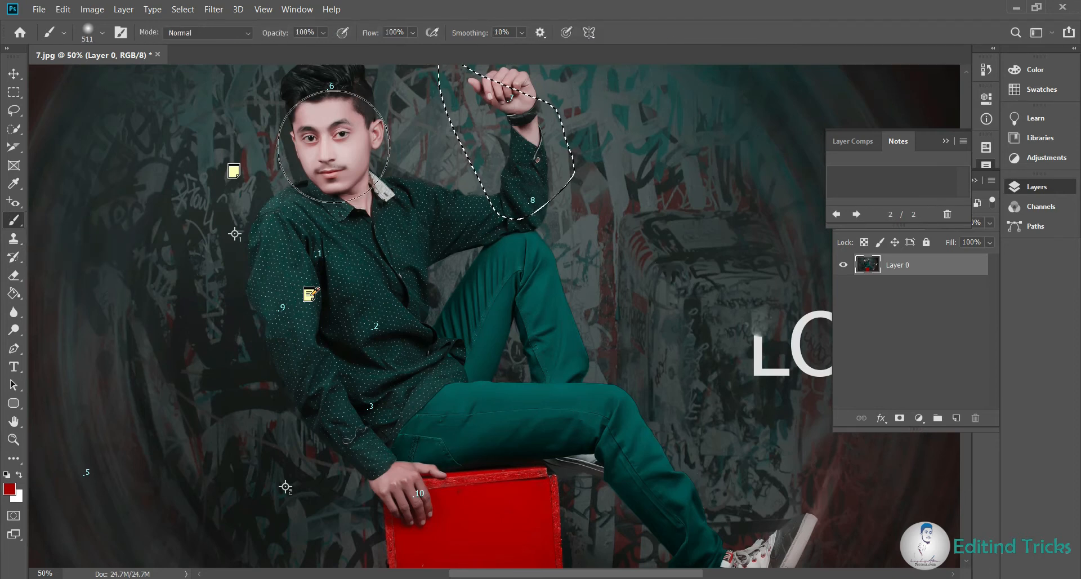
key("ctrl+plus")
key("ctrl+plus")
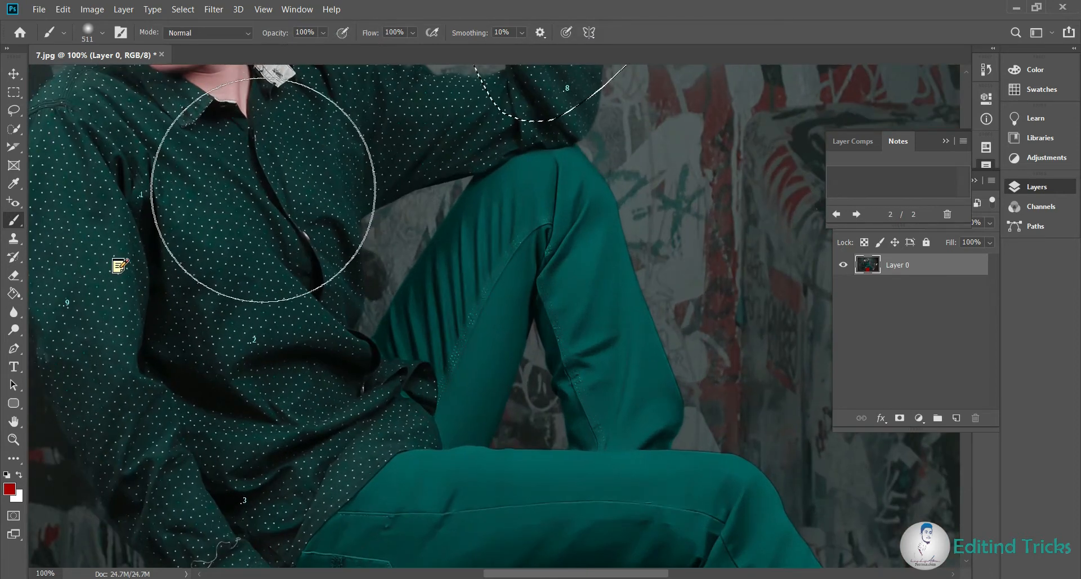
scroll(139, 204, "up", 6)
key("bracketleft")
key("bracketleft")
key("bracketleft")
key("bracketleft")
key("bracketleft")
key("bracketleft")
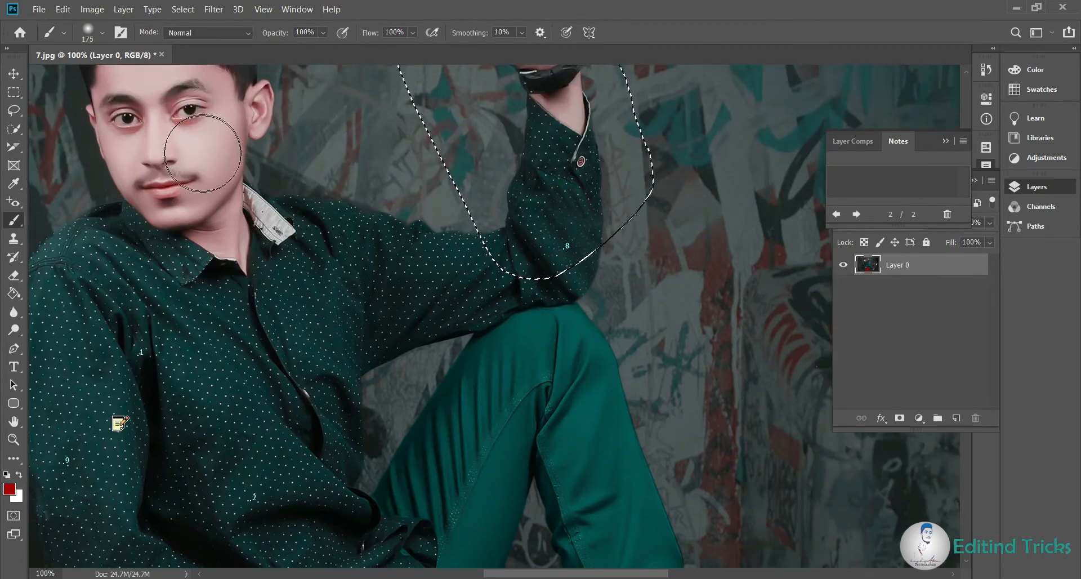
key("bracketleft")
key("bracketleft")
key("bracketleft")
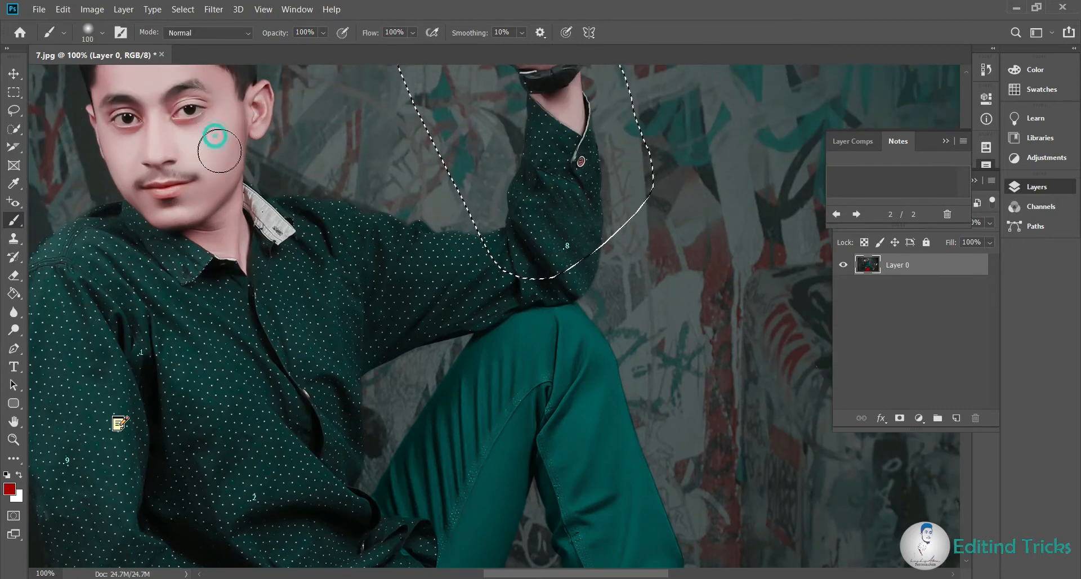
- Switch through the Pencil, Color Replacement and Mixer Brush tools, setting the Mixer Brush size to 50
right_click(7, 225)
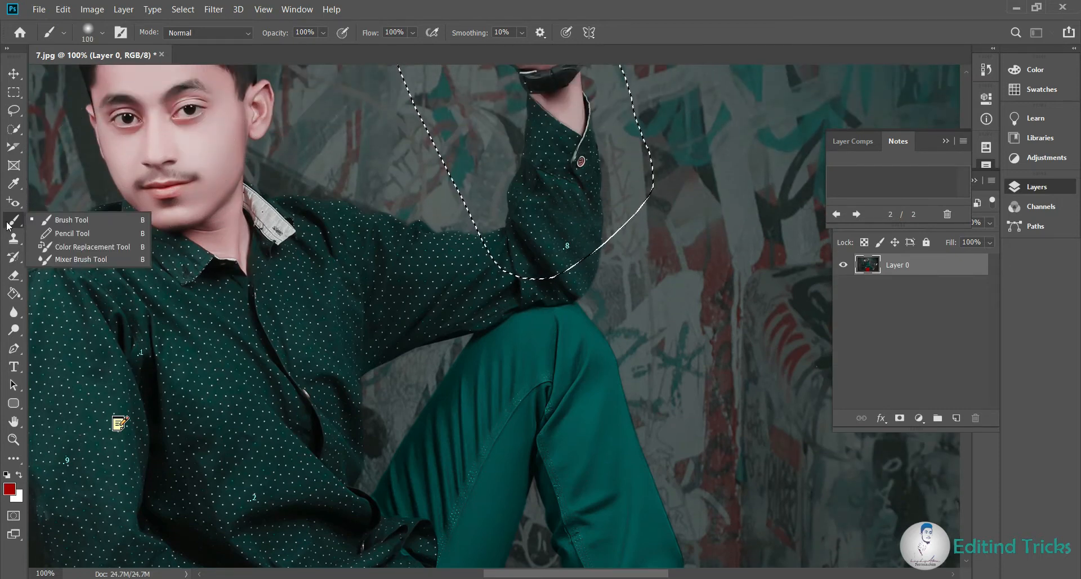
left_click(69, 236)
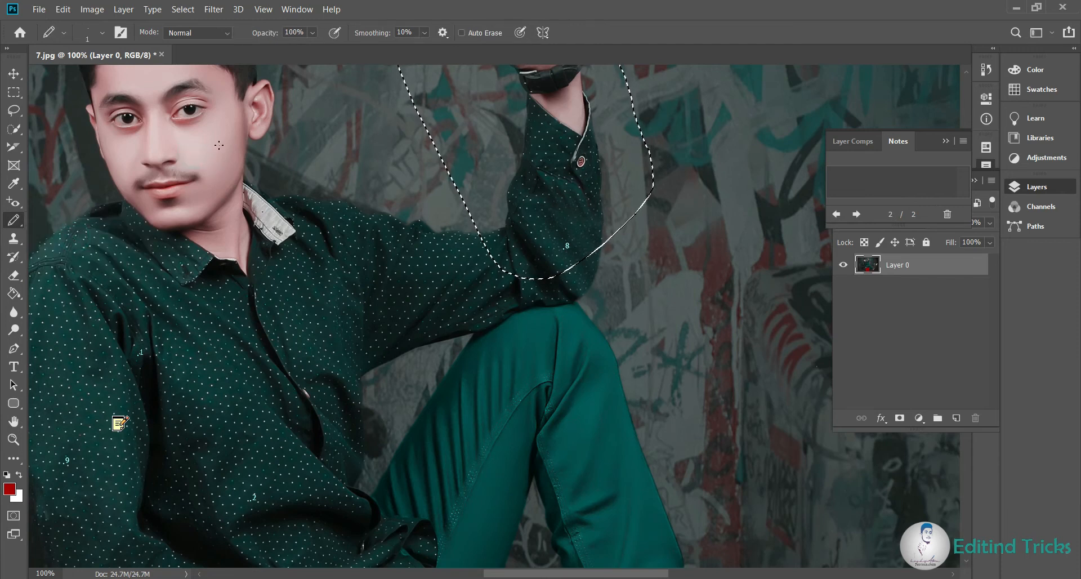
right_click(6, 226)
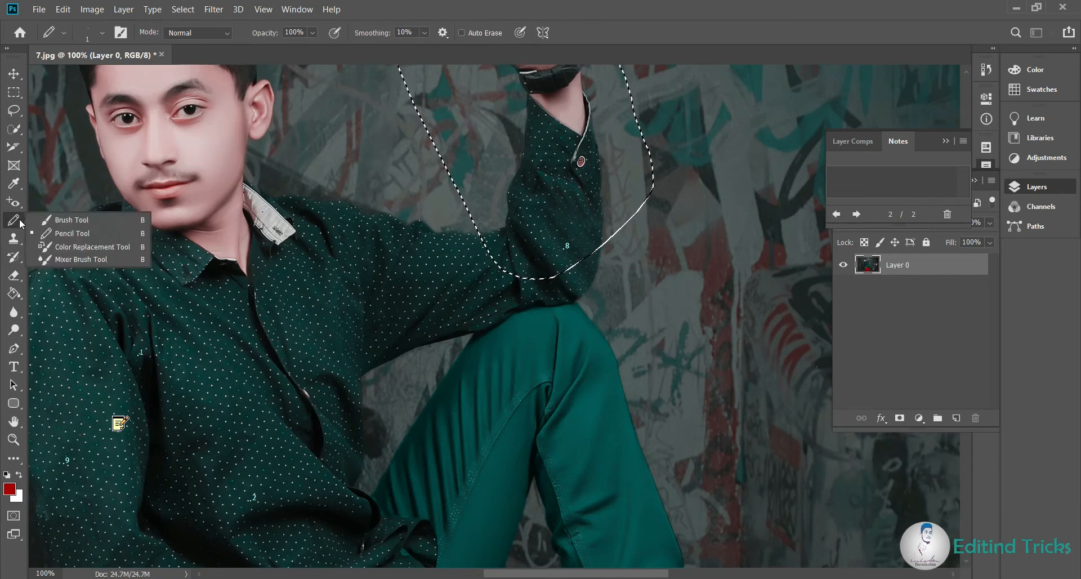
left_click(94, 250)
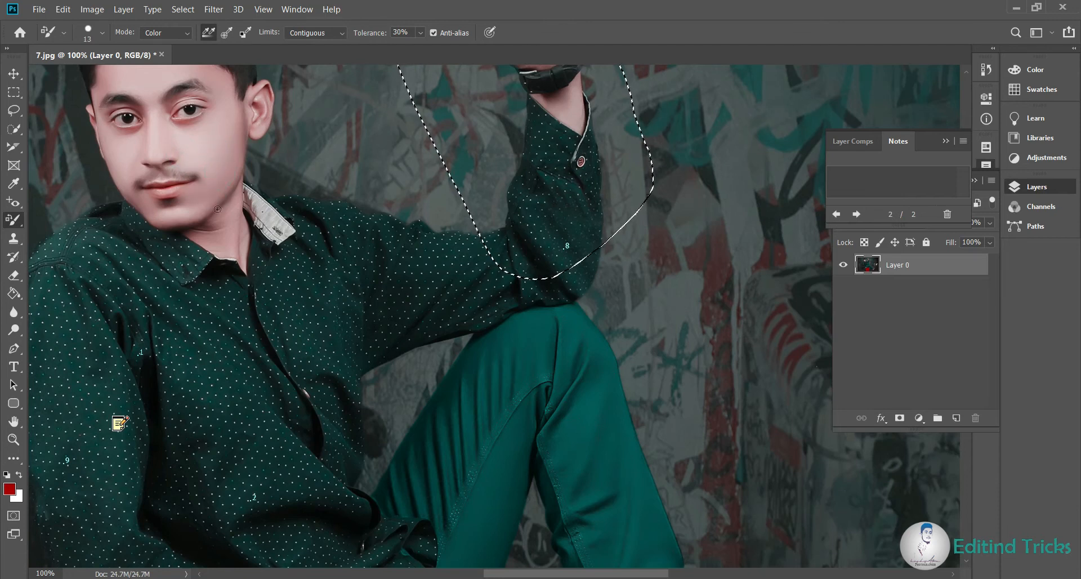
right_click(22, 227)
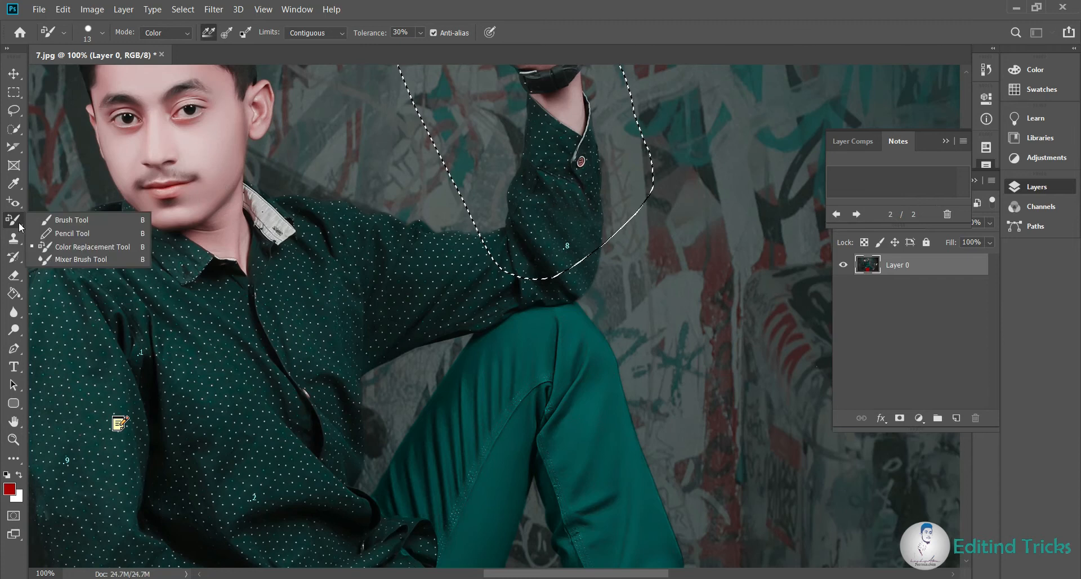
left_click(67, 260)
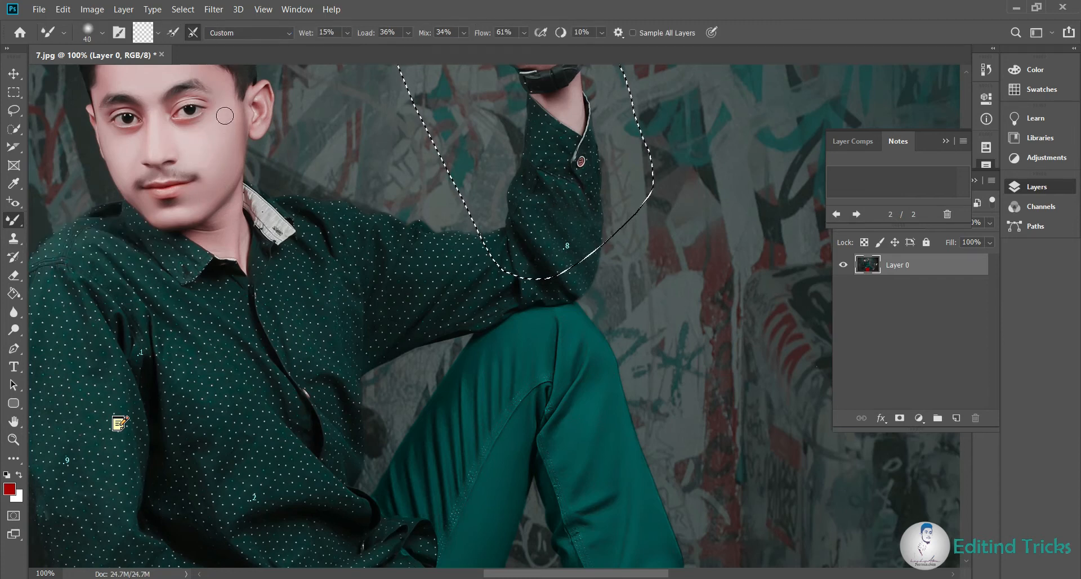
key("bracketright")
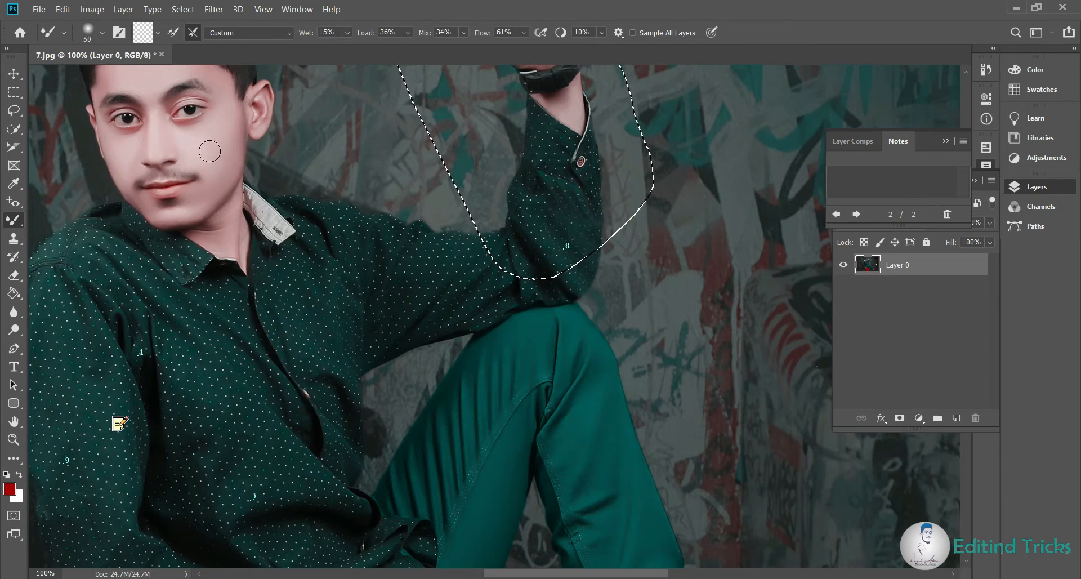
- Set the Clone Stamp tool's size to 300 and try to stamp on the man's face without defining a source point
left_click(20, 239)
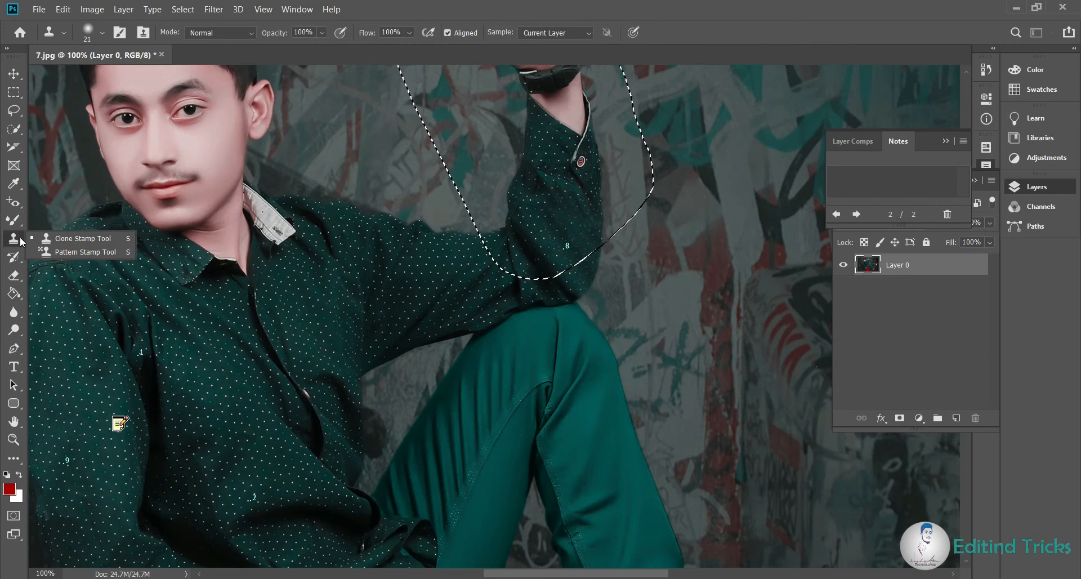
left_click(50, 241)
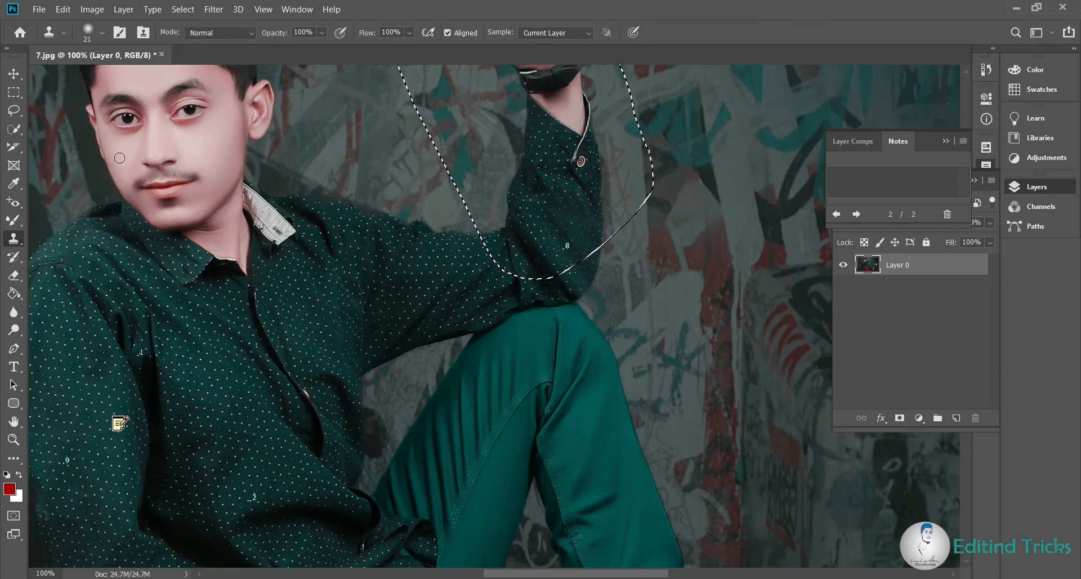
key("]")
key("]")
key("]")
key("]")
key("]")
key("]")
key("]")
key("]")
key("]")
key("]")
key("]")
key("]")
key("]")
key("]")
key("]")
key("]")
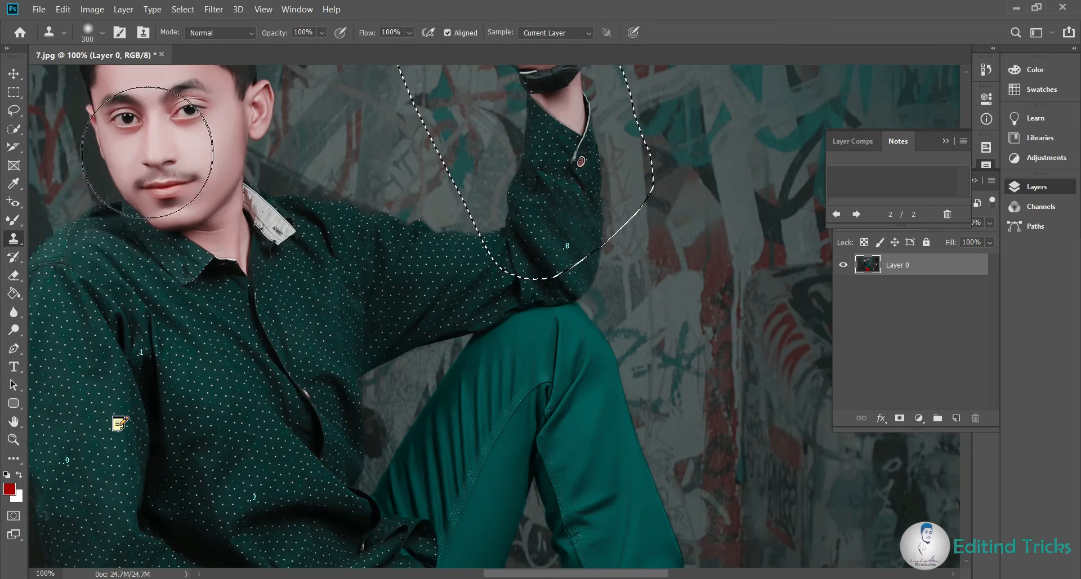
left_click(158, 144)
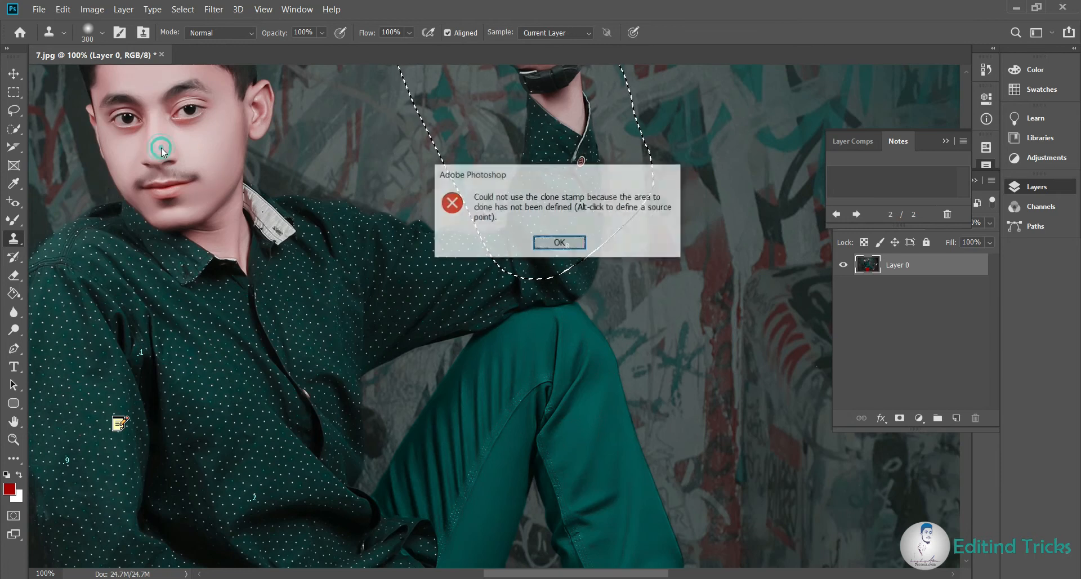
left_click(559, 242)
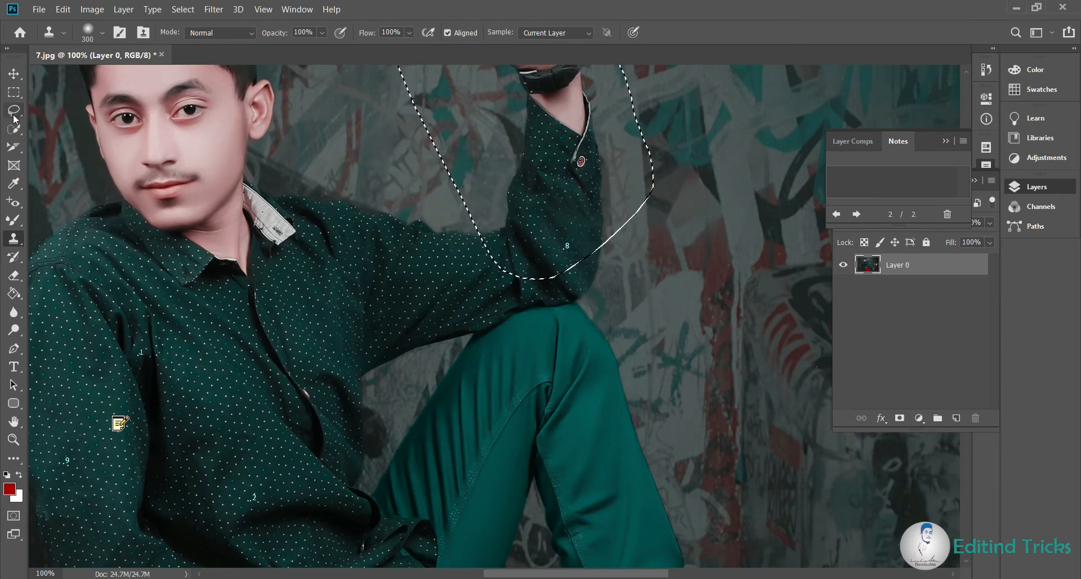
- Clear the selection and clone the man's face onto the wall between his head and raised arm, undoing the stray stroke on his shirt
left_click(14, 110)
left_click(88, 149)
left_click(14, 238)
left_click(173, 138, "alt")
left_click_drag(429, 120, 428, 146)
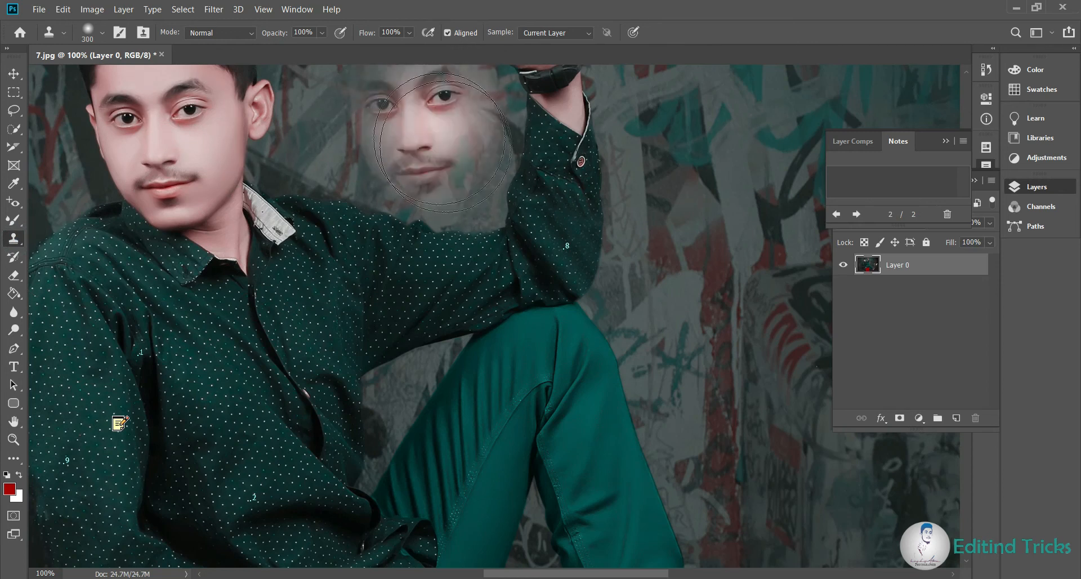
left_click_drag(245, 314, 236, 306)
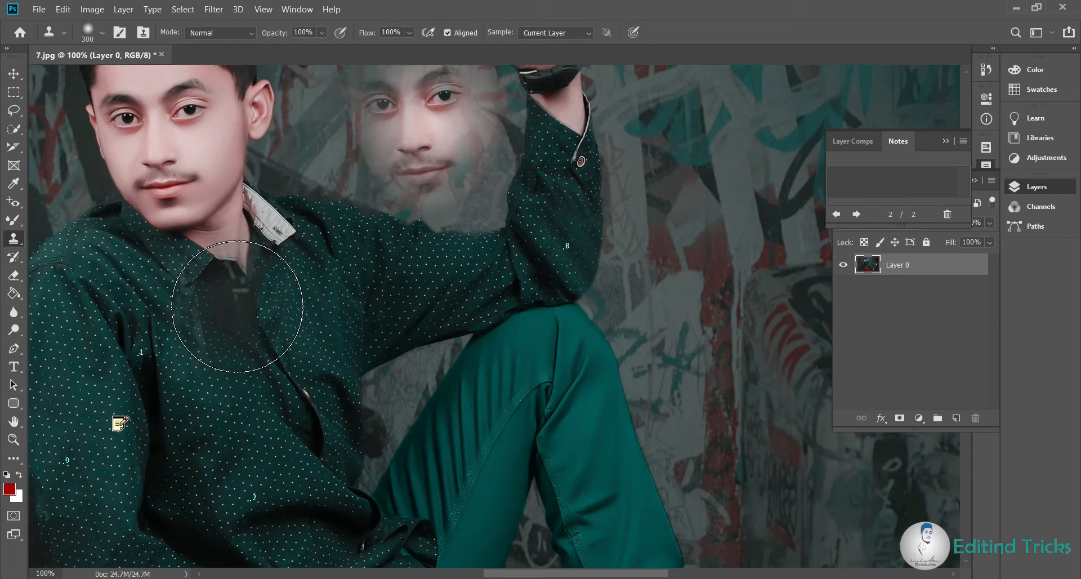
key("ctrl+z")
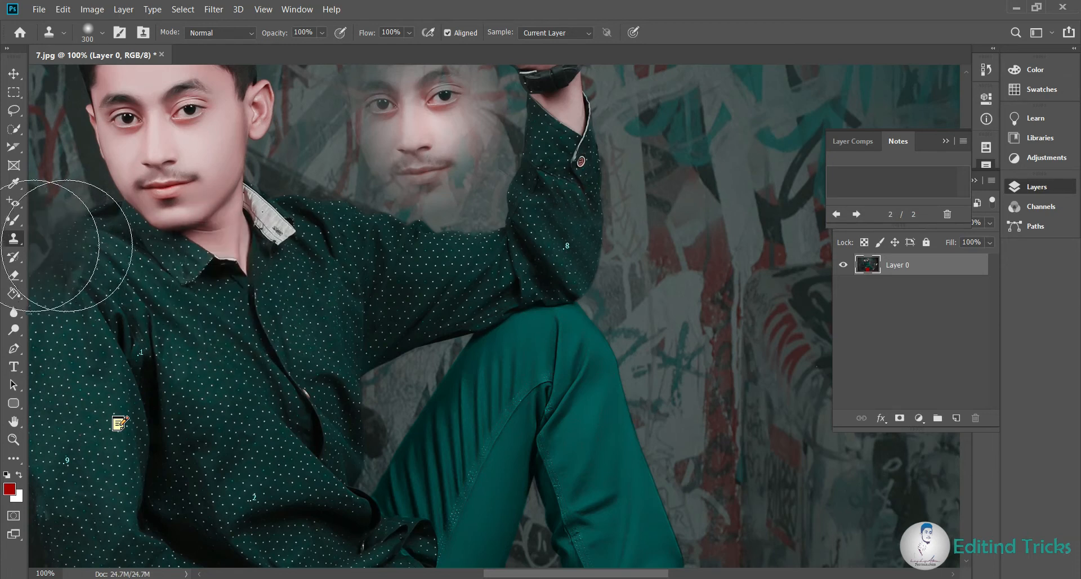
- Paint a diagonal-line pattern over the man's cheek and mouth with the Pattern Stamp tool
right_click(24, 242)
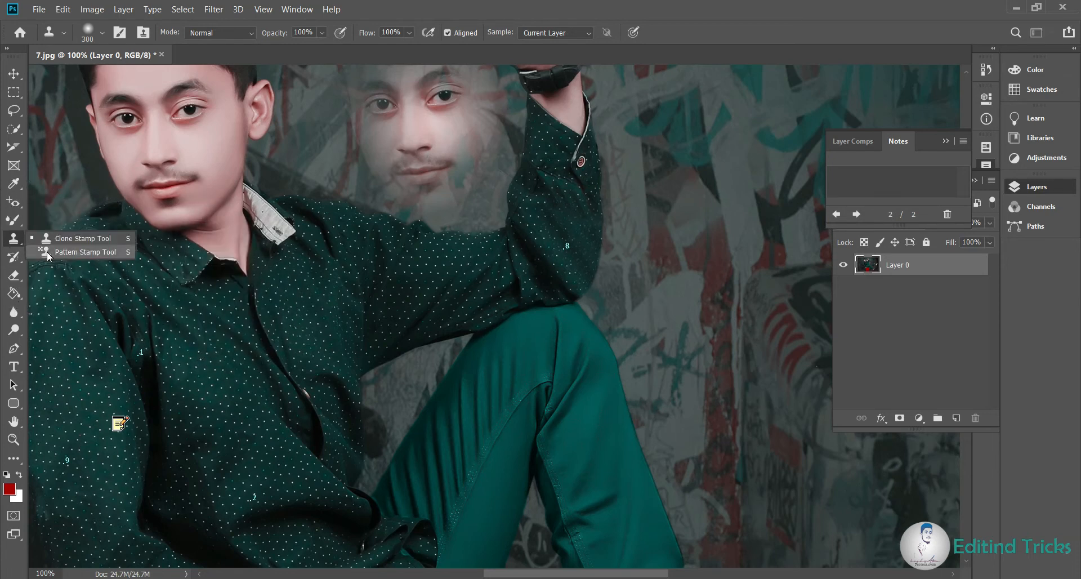
left_click(66, 253)
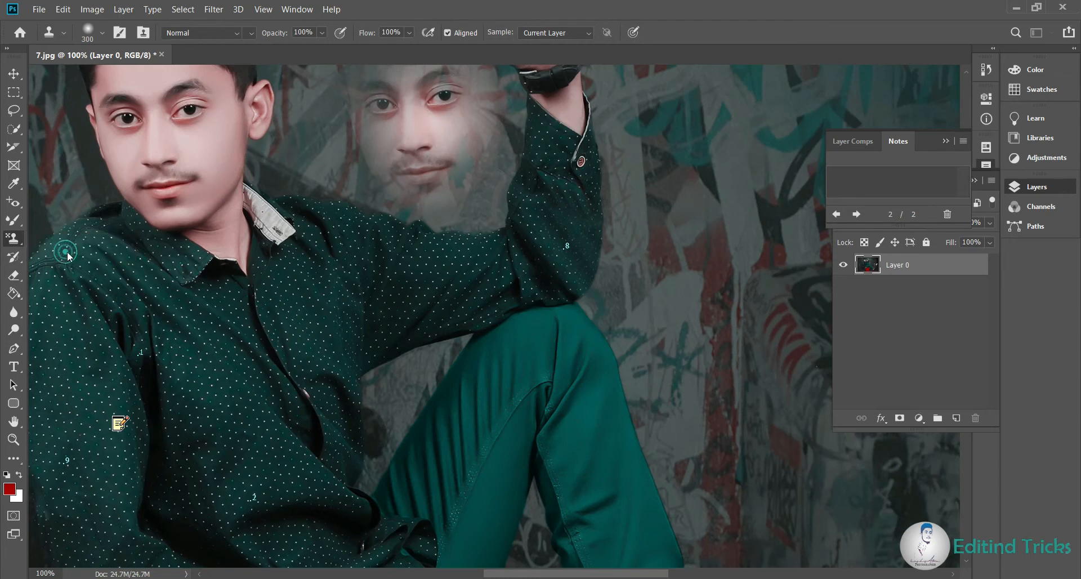
mouse_move(149, 149)
left_mouse_down()
mouse_move(201, 162)
mouse_move(212, 137)
mouse_move(207, 165)
mouse_move(194, 149)
mouse_move(180, 162)
mouse_move(190, 178)
mouse_move(134, 176)
mouse_move(201, 148)
mouse_move(222, 129)
mouse_move(194, 137)
mouse_move(223, 121)
left_mouse_up()
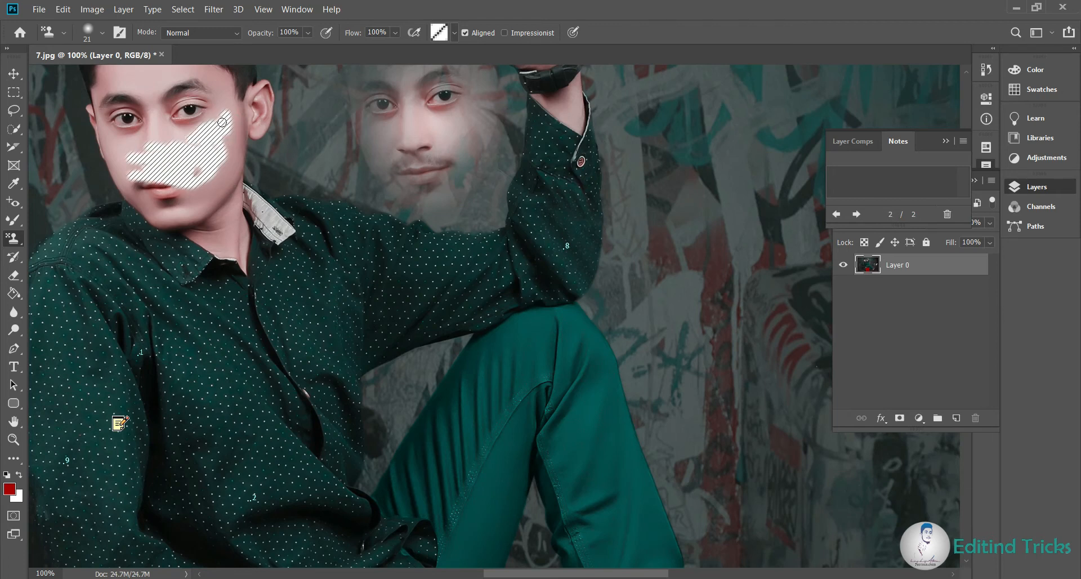
- Choose the concentric-squares pattern and stamp it across the man's eyes
left_click(454, 32)
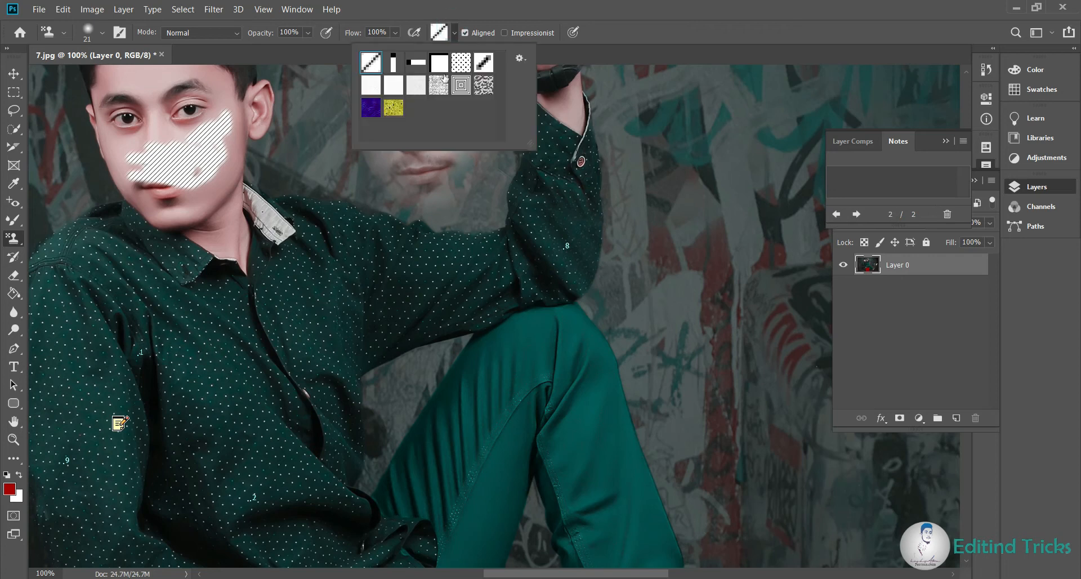
left_click(460, 87)
left_click(315, 121)
mouse_move(186, 90)
left_mouse_down()
mouse_move(227, 91)
mouse_move(216, 109)
mouse_move(189, 109)
mouse_move(194, 86)
mouse_move(199, 98)
mouse_move(114, 102)
mouse_move(138, 110)
left_mouse_up()
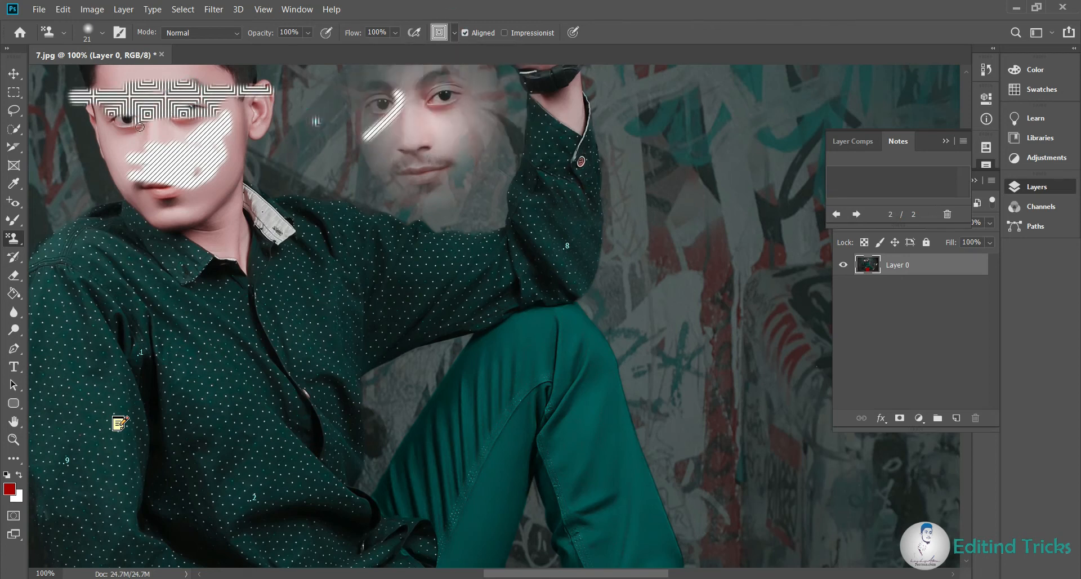
- Undo all the Pattern Stamp strokes on the photo
key("ctrl+z")
key("ctrl+z")
key("ctrl+z")
key("ctrl+z")
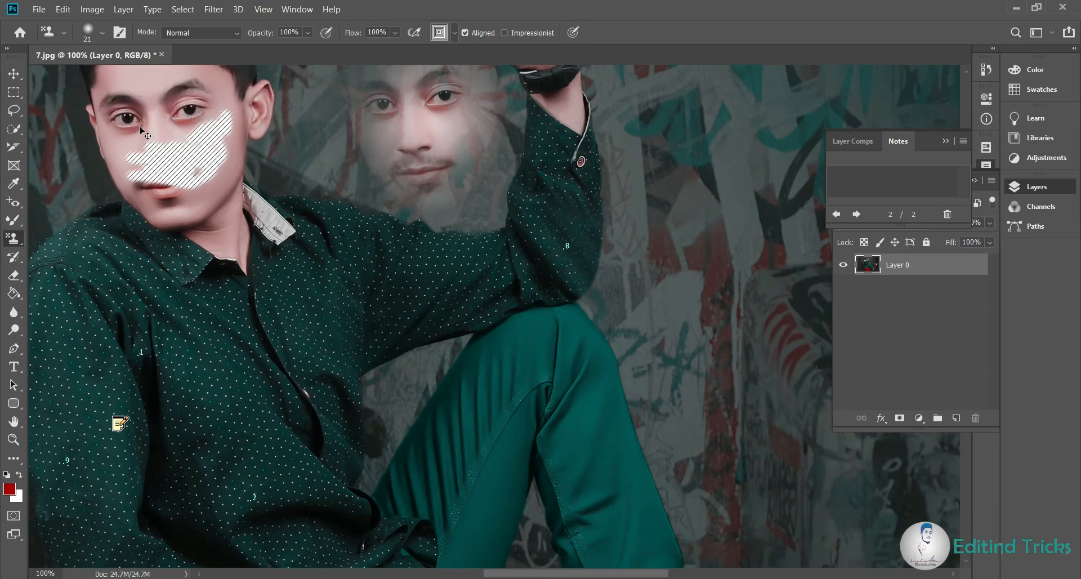
left_click(18, 239)
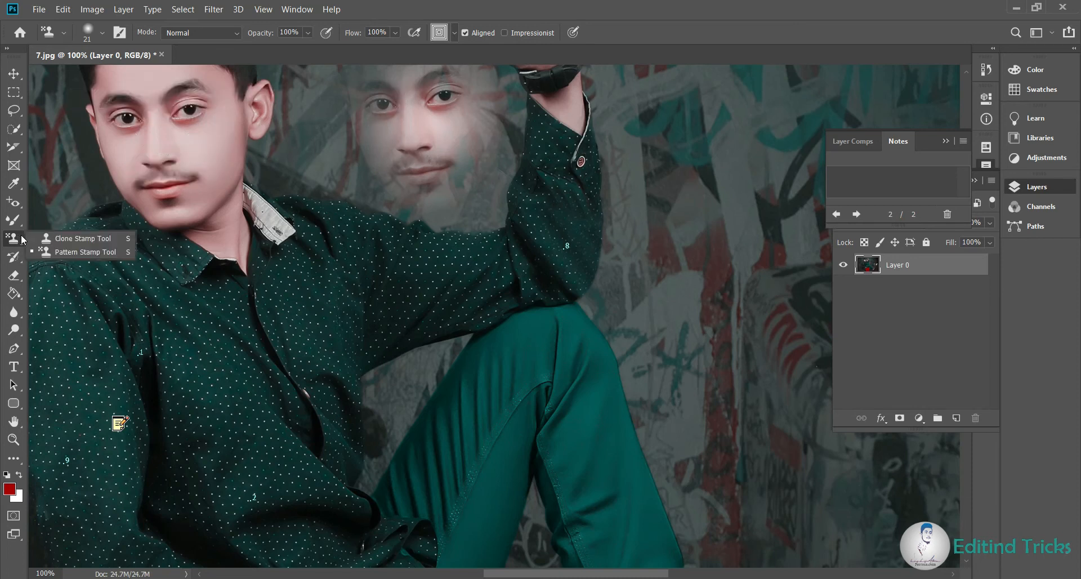
- Paint away the cloned face on the wall with the History Brush tool at size 500
left_click(12, 257)
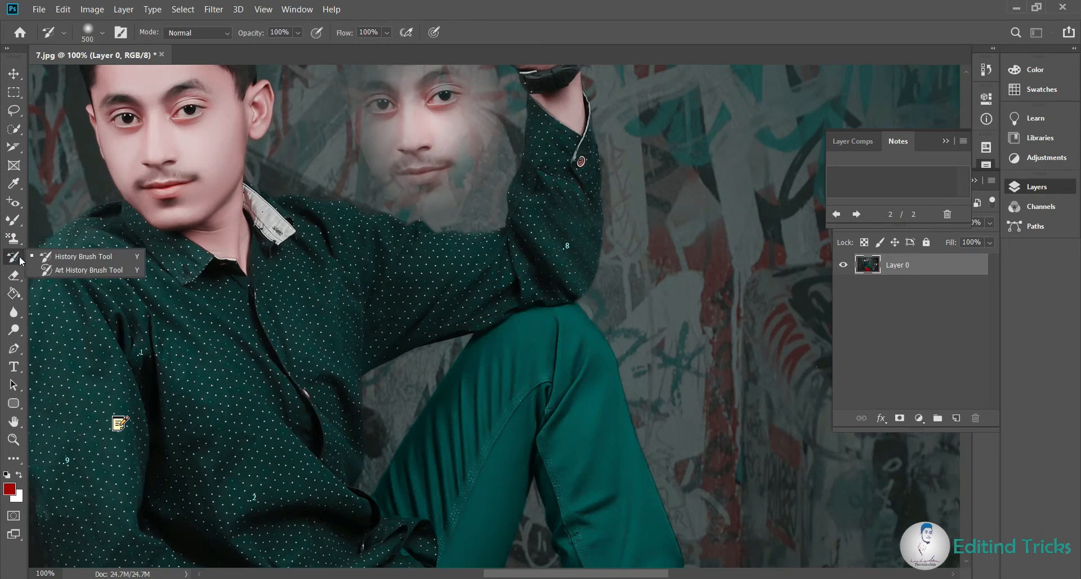
left_click(61, 261)
mouse_move(382, 188)
left_mouse_down()
mouse_move(468, 167)
mouse_move(555, 126)
mouse_move(478, 180)
mouse_move(539, 170)
mouse_move(502, 149)
mouse_move(458, 181)
mouse_move(349, 217)
left_mouse_up()
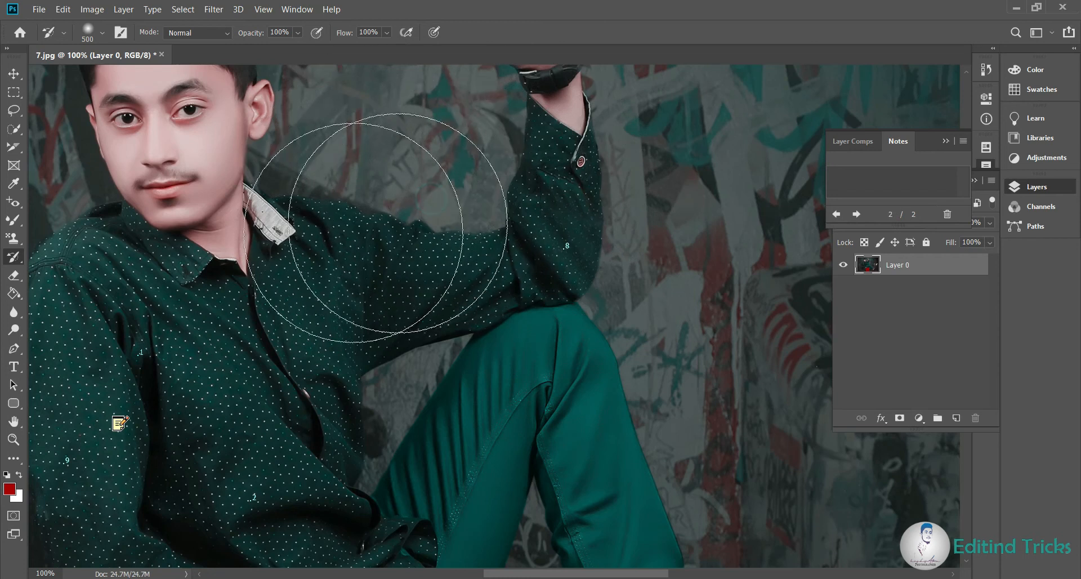
- Try a Tight Short stroke on the man's face with the Art History Brush tool, then undo it
right_click(16, 260)
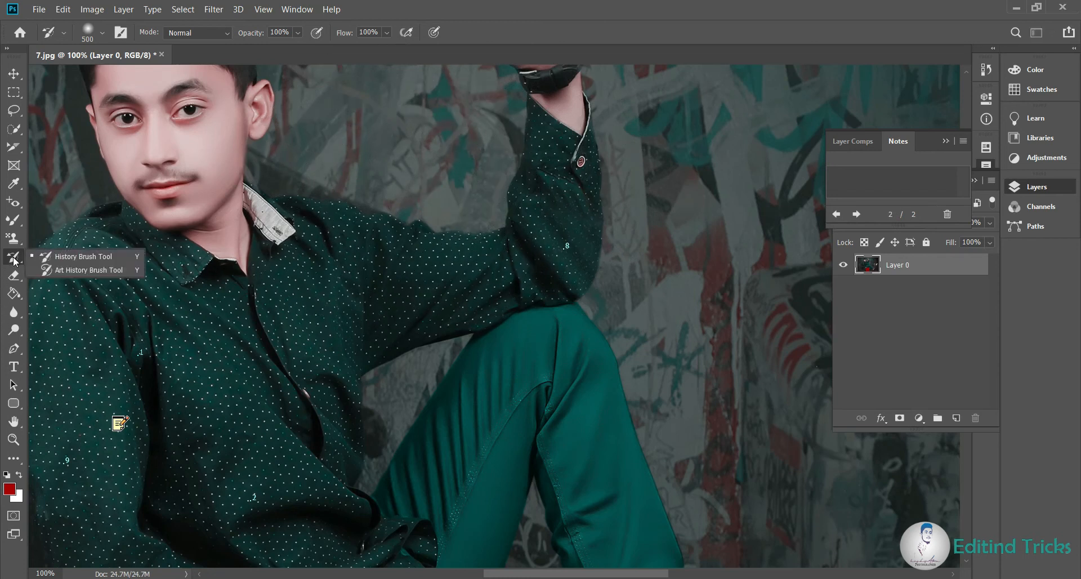
left_click(68, 272)
mouse_move(171, 169)
left_mouse_down()
mouse_move(279, 165)
mouse_move(227, 182)
mouse_move(190, 177)
mouse_move(146, 209)
mouse_move(148, 190)
mouse_move(180, 181)
mouse_move(195, 265)
mouse_move(111, 219)
mouse_move(100, 164)
mouse_move(142, 227)
mouse_move(189, 205)
left_mouse_up()
key("ctrl+z")
key("ctrl+z")
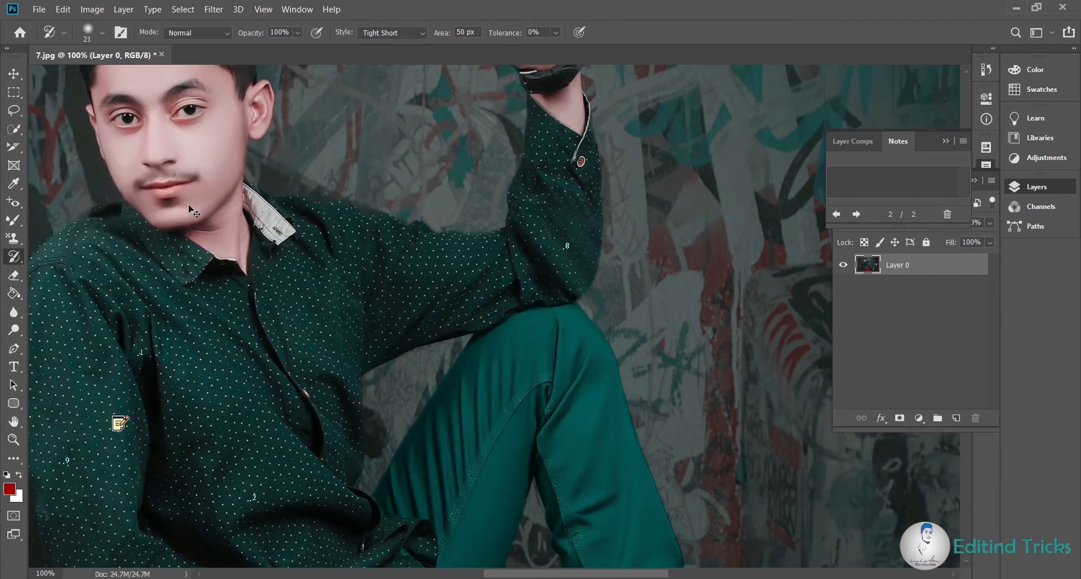
- Erase a small spot of the backdrop beside the man's ear with the Eraser tool at size 30
left_click(21, 275)
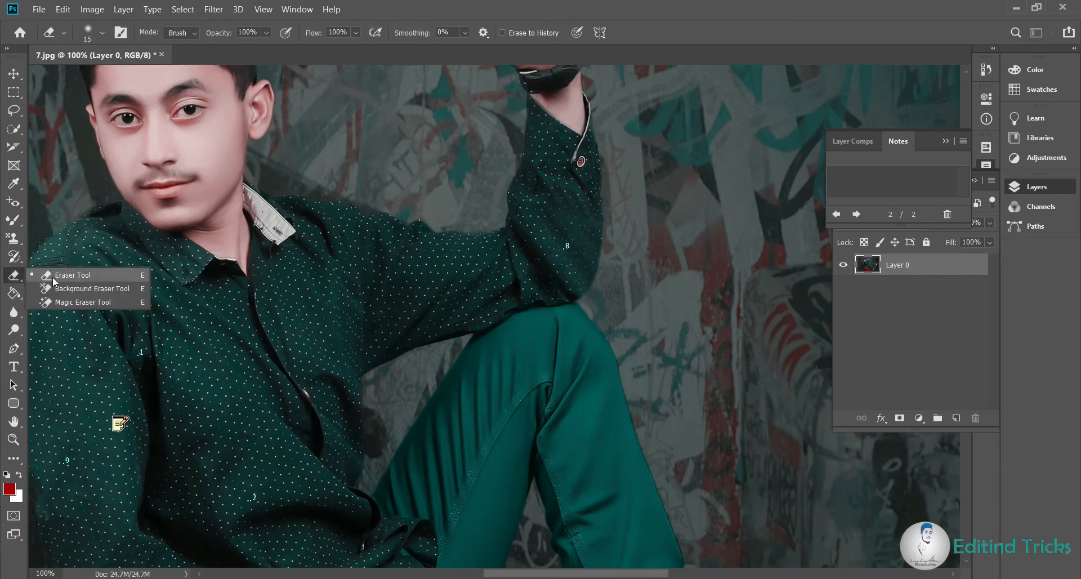
left_click(297, 171)
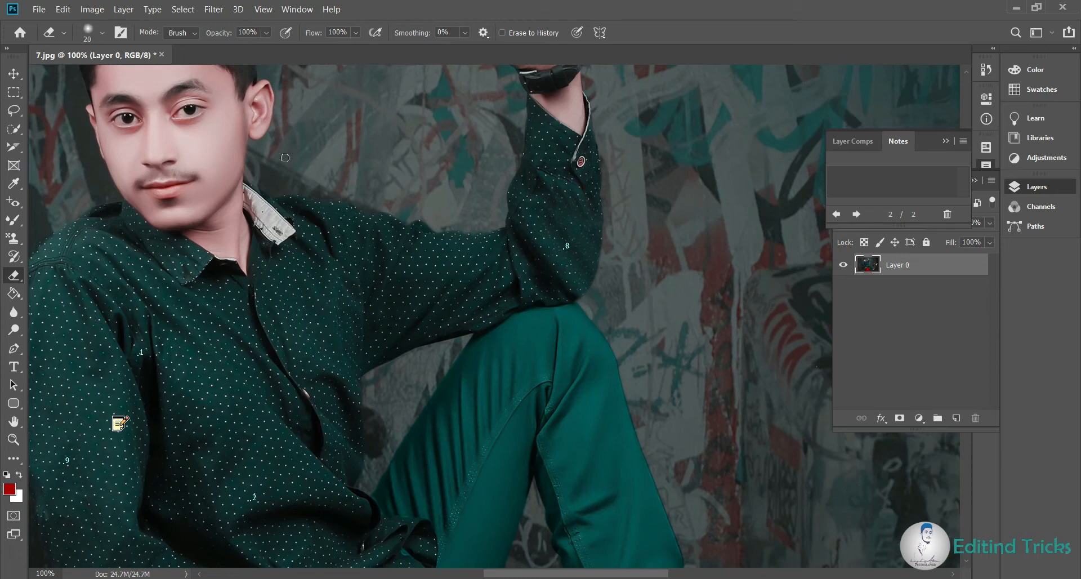
scroll(284, 160, "up", 2)
key("bracketright")
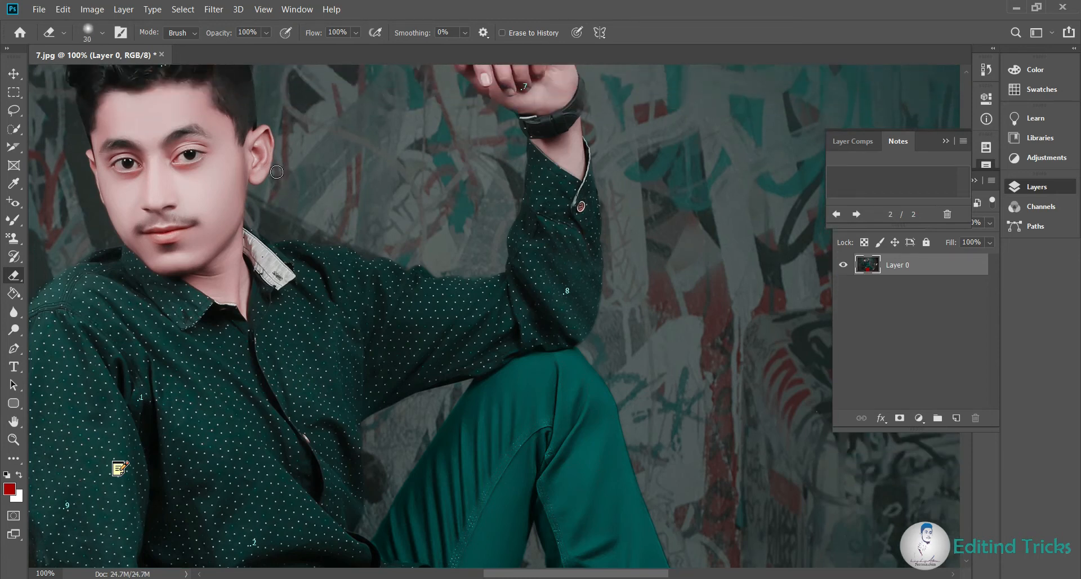
scroll(309, 167, "up", 2)
mouse_move(281, 177)
left_mouse_down()
mouse_move(274, 165)
mouse_move(291, 179)
left_mouse_up()
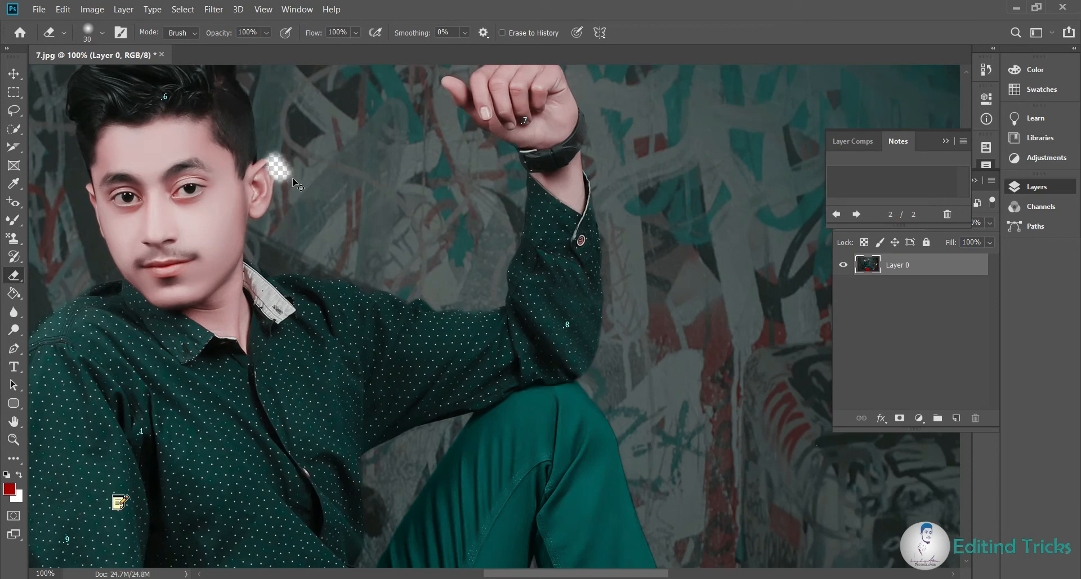
- Undo the erased spot beside the man's ear and erase a small spot at his raised thumb instead
key("ctrl+z")
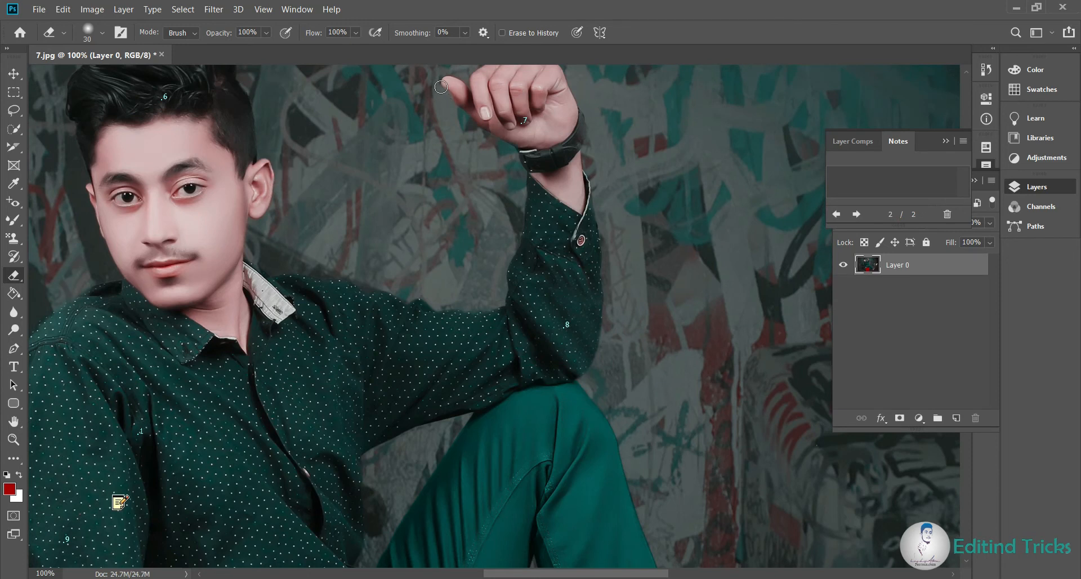
mouse_move(436, 79)
left_mouse_down()
mouse_move(448, 74)
mouse_move(455, 91)
left_mouse_up()
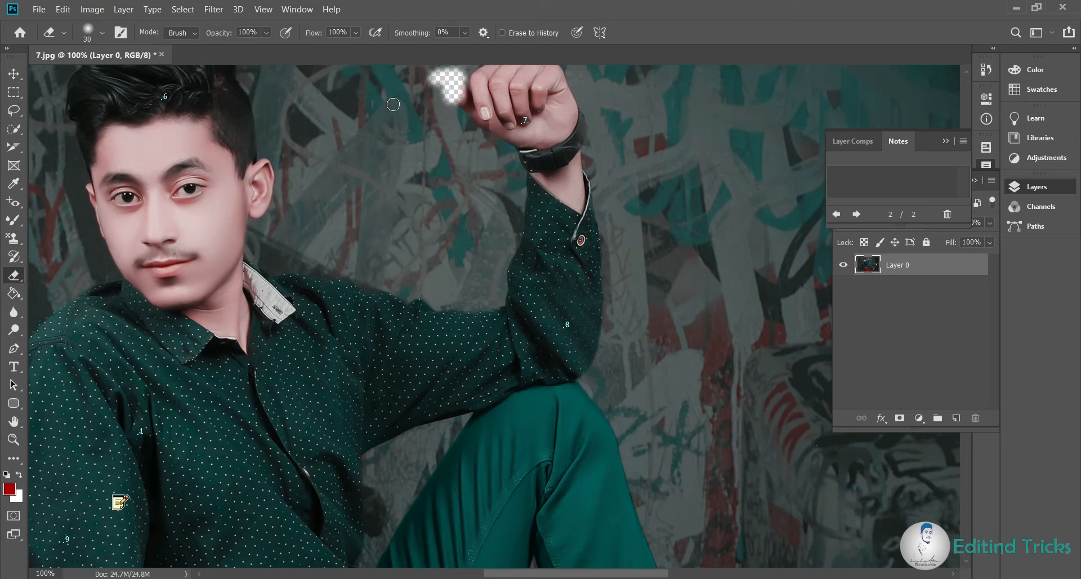
- Try several diagonal red-to-green gradients across the whole photo with the Gradient tool in Screen mode at 90% opacity
left_click(14, 293)
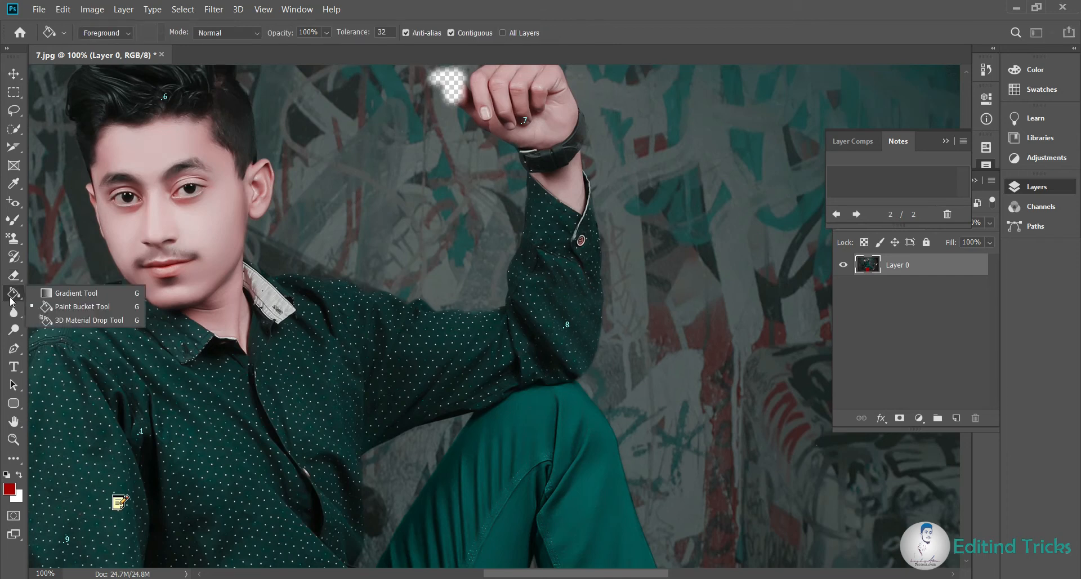
left_click(63, 293)
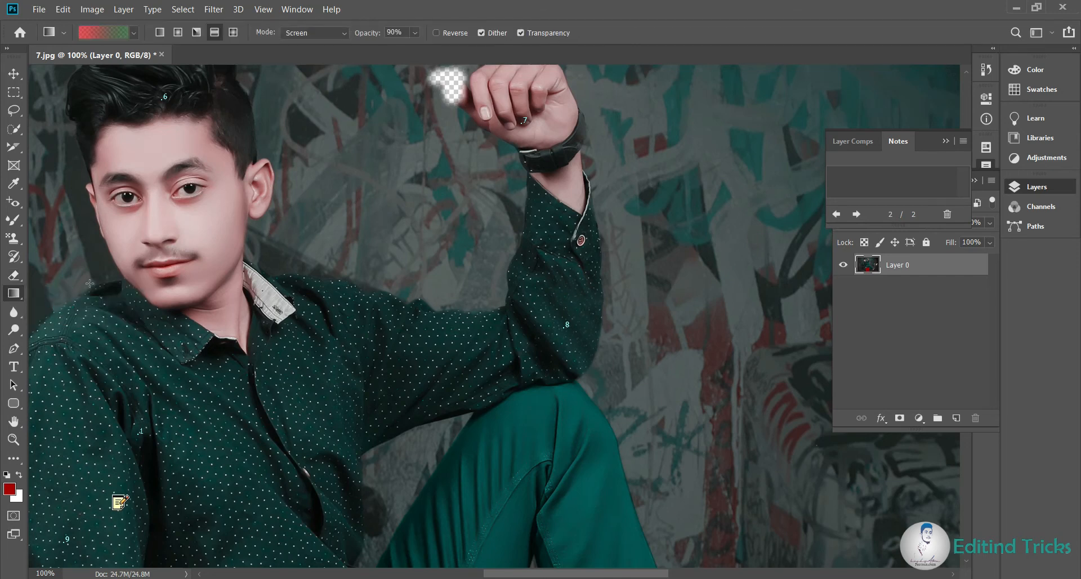
left_click(191, 221)
key("ctrl+minus")
key("ctrl+minus")
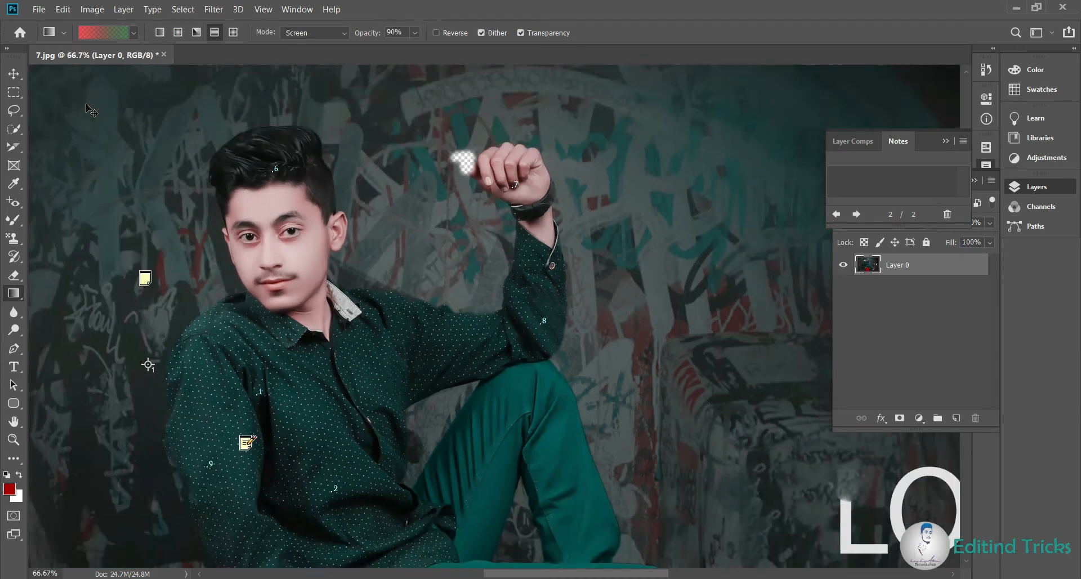
key("ctrl+minus")
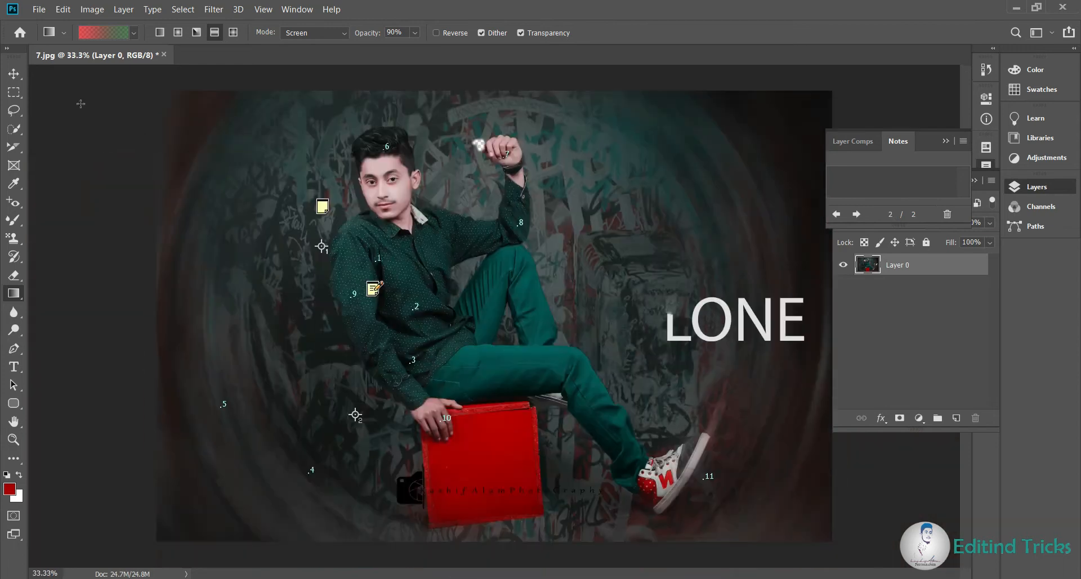
left_click_drag(194, 122, 509, 351)
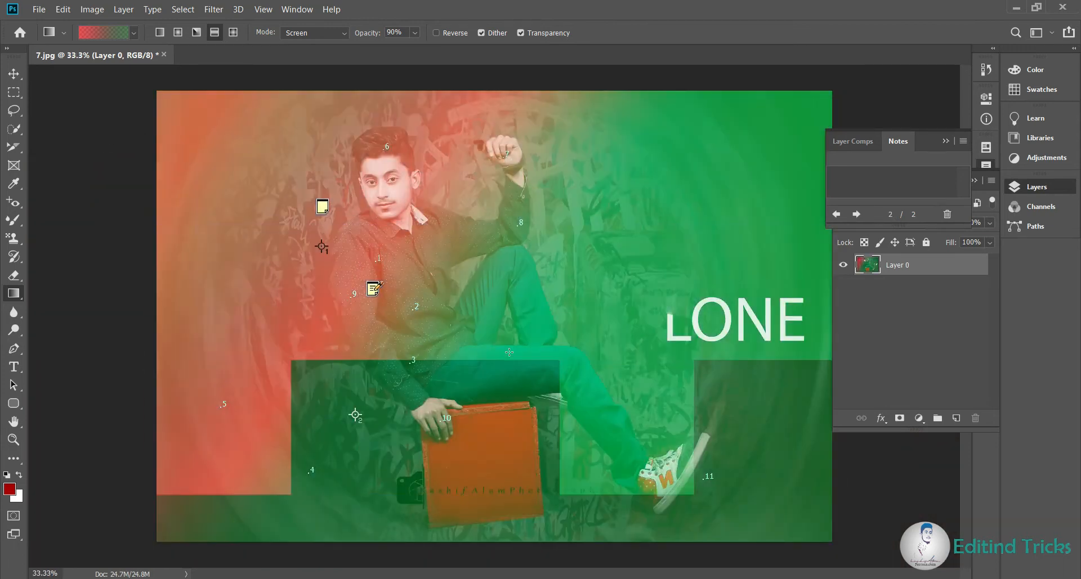
left_click_drag(304, 199, 370, 250)
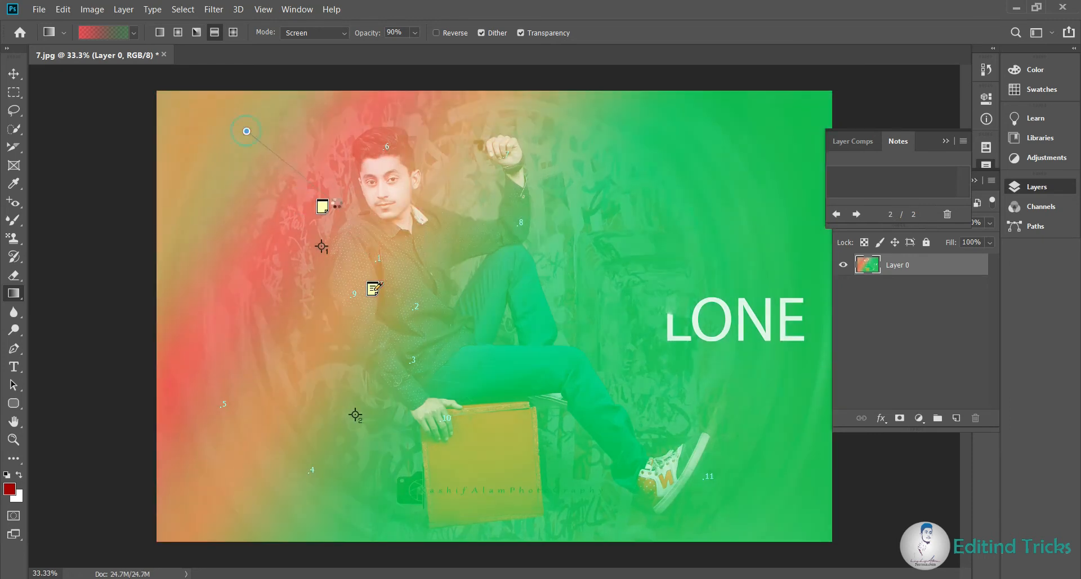
left_click_drag(315, 191, 317, 191)
left_click_drag(386, 246, 530, 387)
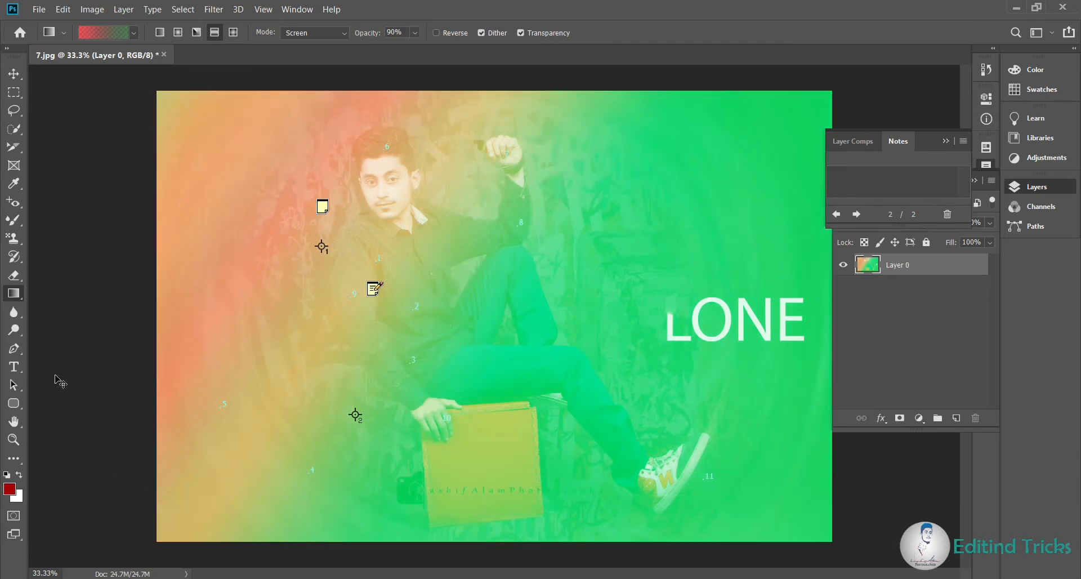
- Undo all the gradient fills on the photo
key("ctrl+z")
key("ctrl+z")
key("ctrl+z")
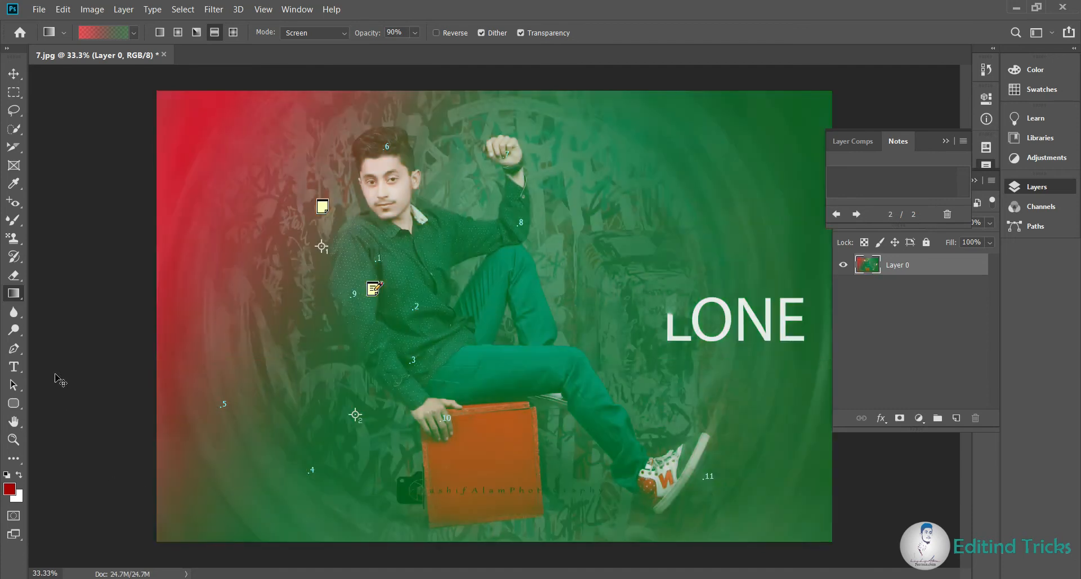
key("ctrl+z")
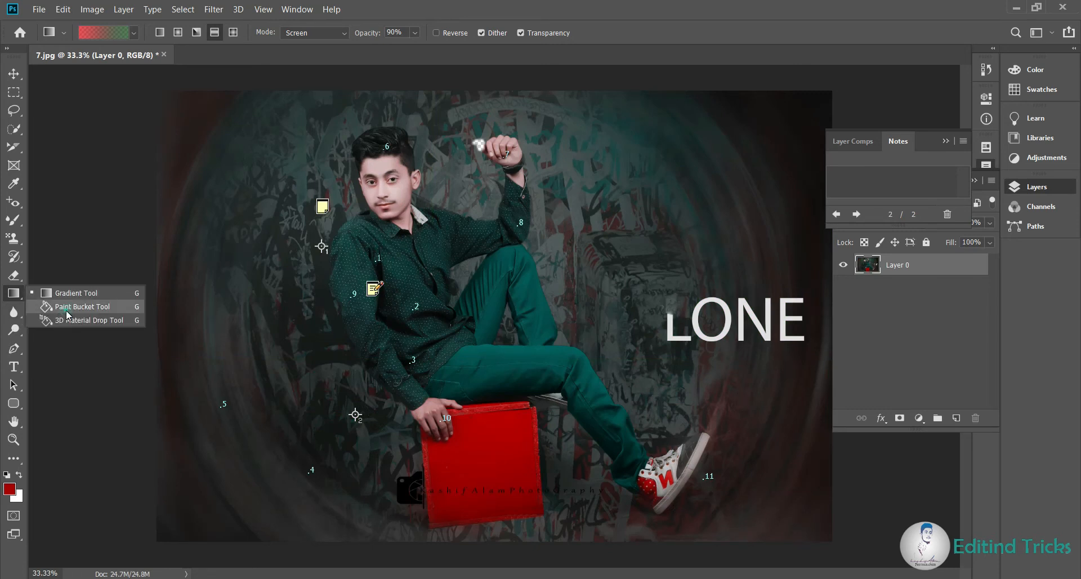
- Fill a small backdrop patch beside the man's face with the red foreground color using the Paint Bucket, undoing the fill that floods the backdrop
left_click(67, 314)
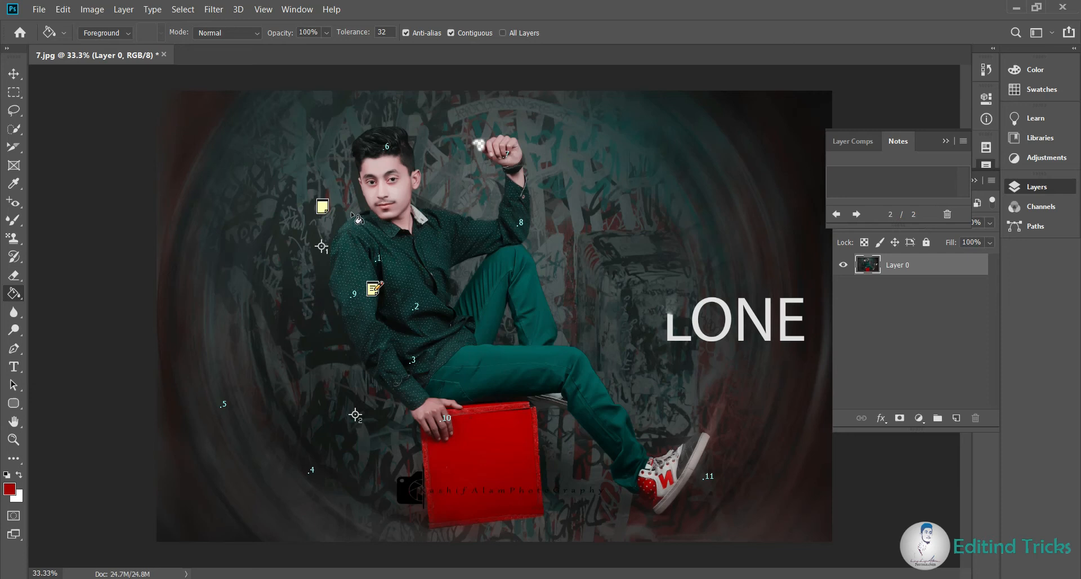
left_click(278, 191)
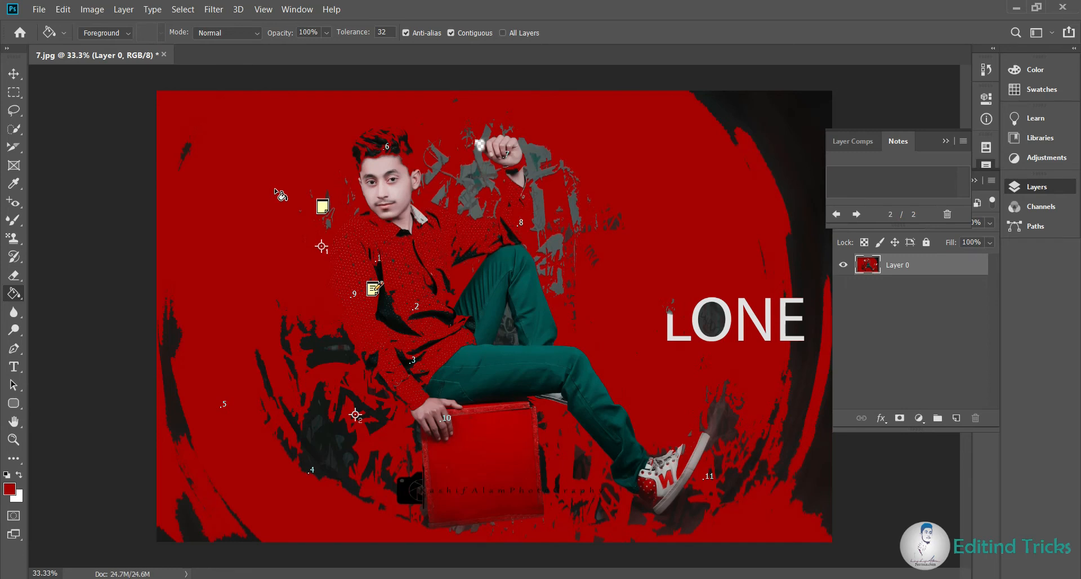
key("ctrl+z")
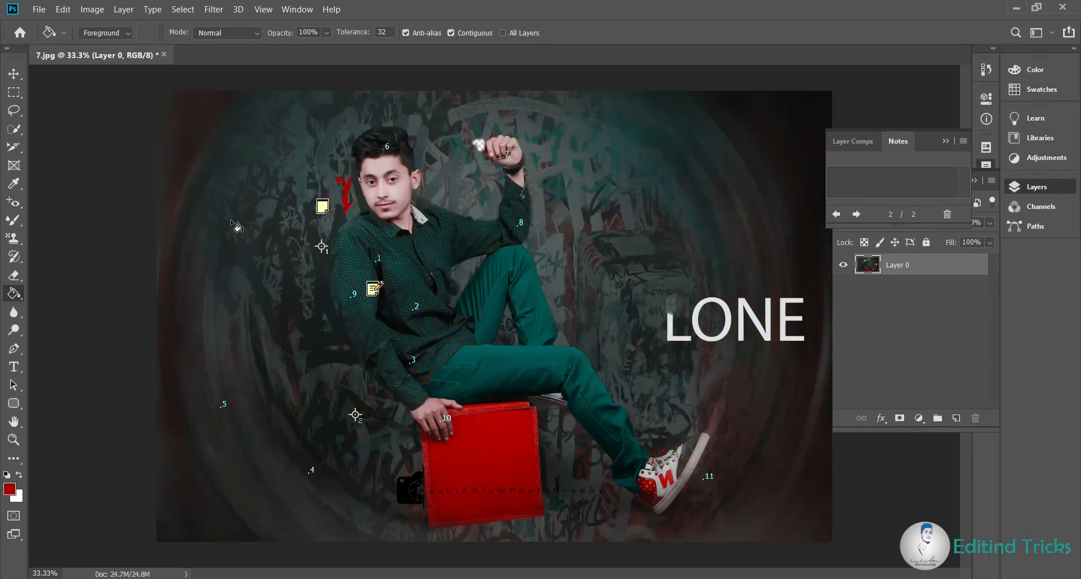
- Activate the 3D Material Drop tool briefly, and set up the Blur tool with a brush size of 60
right_click(12, 300)
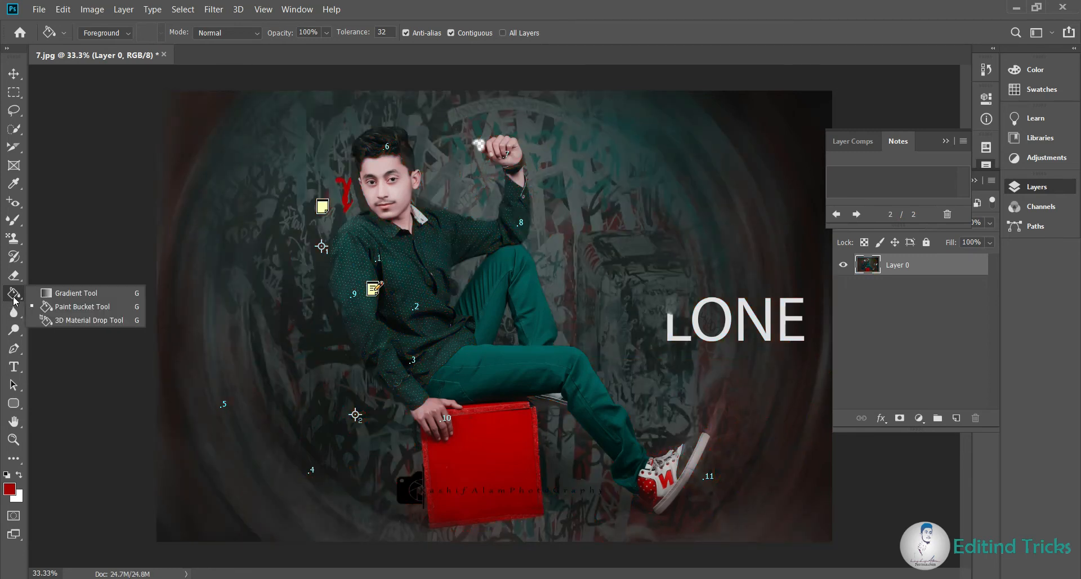
left_click(82, 323)
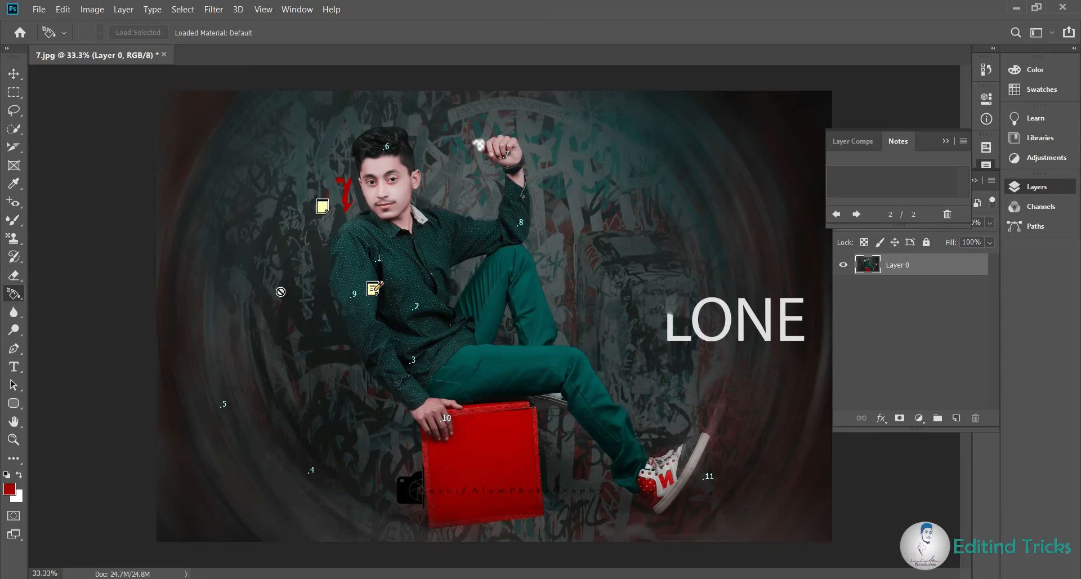
left_click(13, 312)
left_click(53, 313)
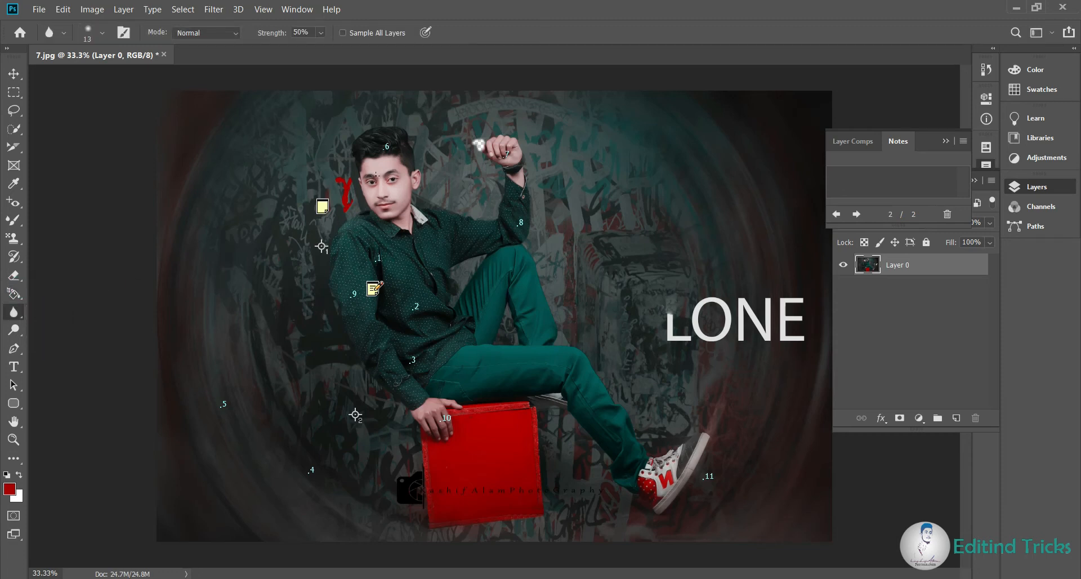
key("ctrl+plus")
key("bracketright")
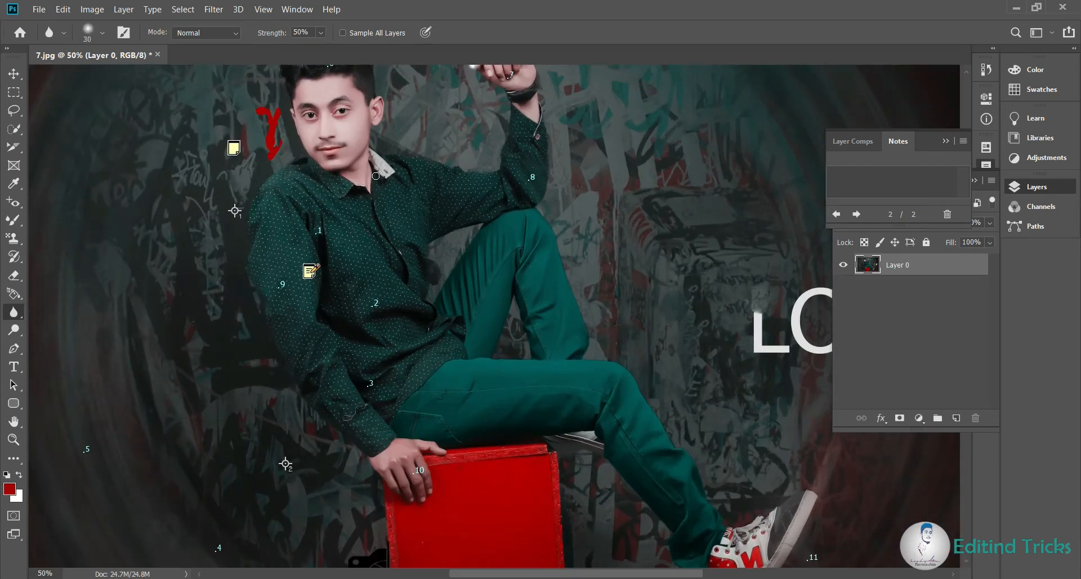
scroll(394, 188, "up", 3)
key("bracketright")
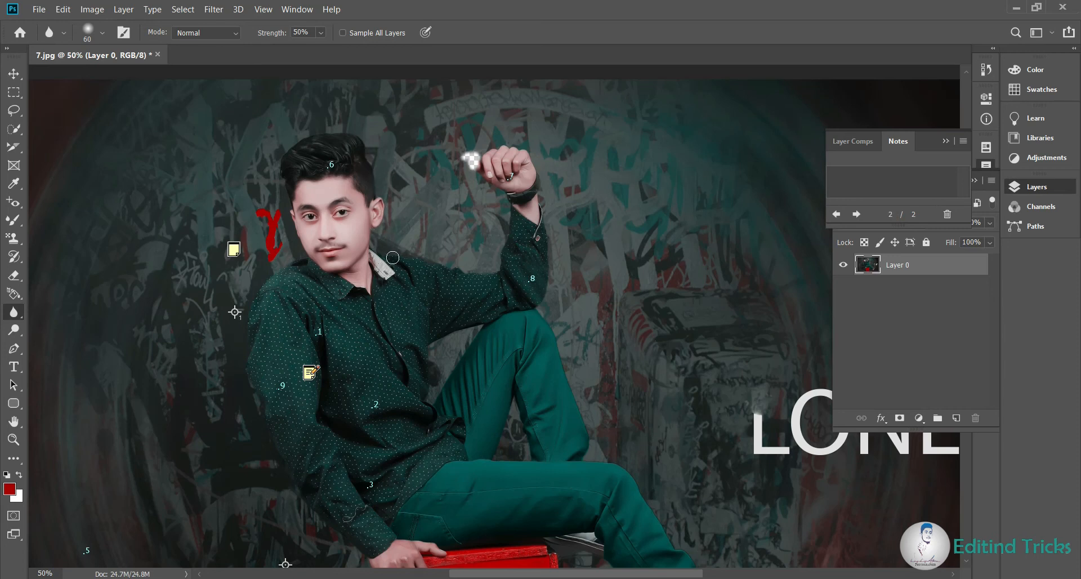
key("ctrl+minus")
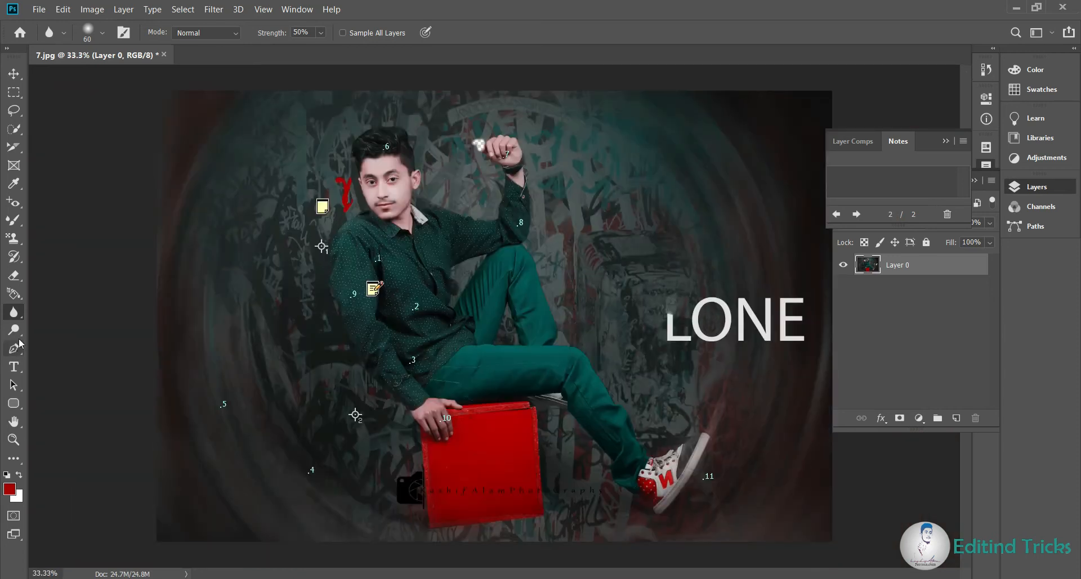
- Sharpen the man's face with the Sharpen tool at brush size 175 and 50% strength
right_click(15, 313)
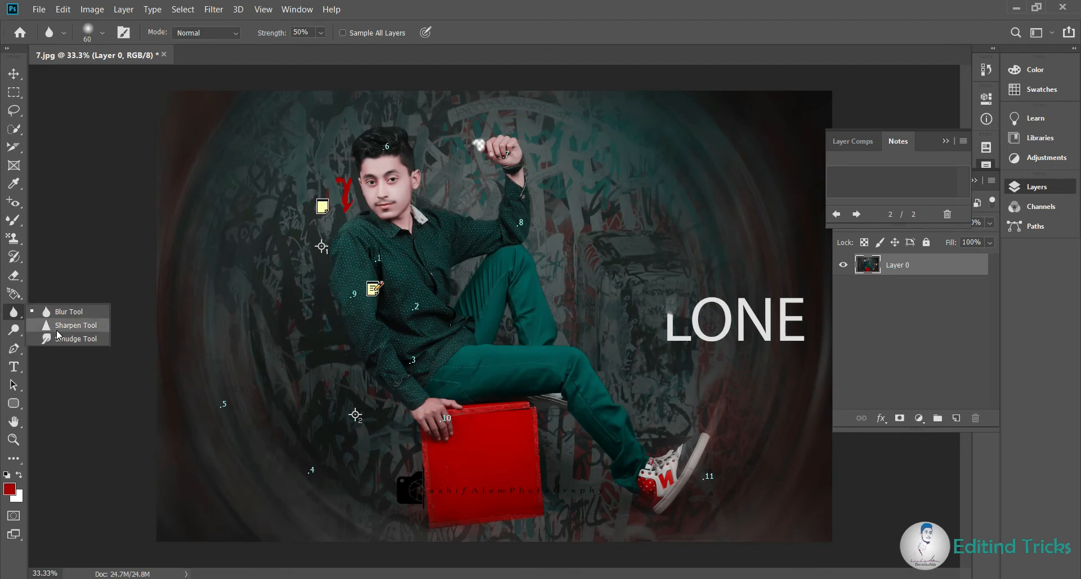
left_click(66, 325)
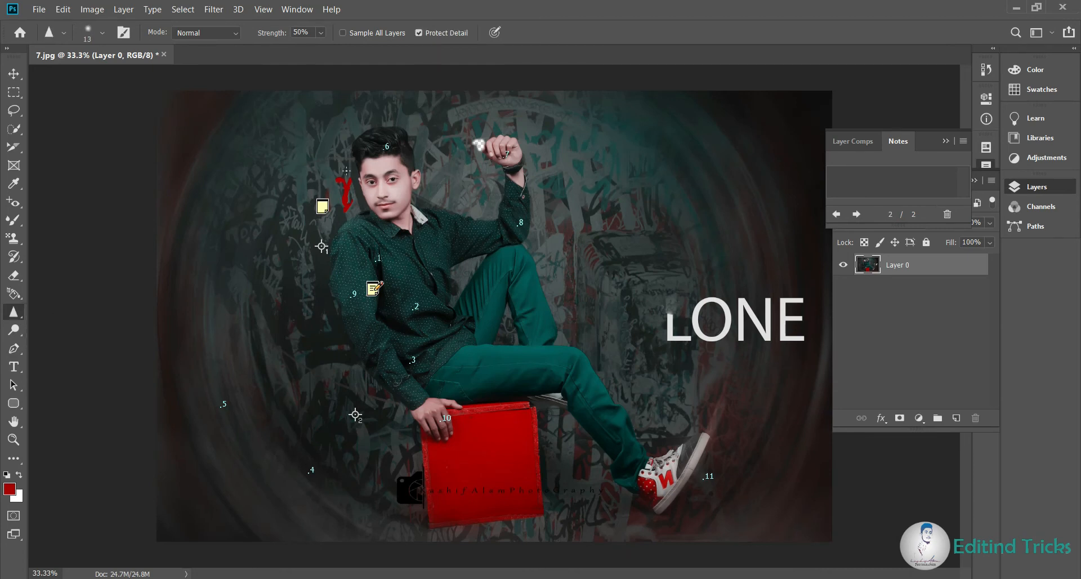
key("bracketright")
key("bracketright")
key("bracketright")
key("bracketright")
key("bracketright")
key("bracketright")
key("bracketright")
key("bracketright")
key("bracketright")
key("bracketright")
mouse_move(388, 204)
left_mouse_down()
mouse_move(401, 185)
mouse_move(394, 162)
left_mouse_up()
- Sharpen the man's raised hand with the same Sharpen brush
key("ctrl+plus")
scroll(415, 174, "up", 2)
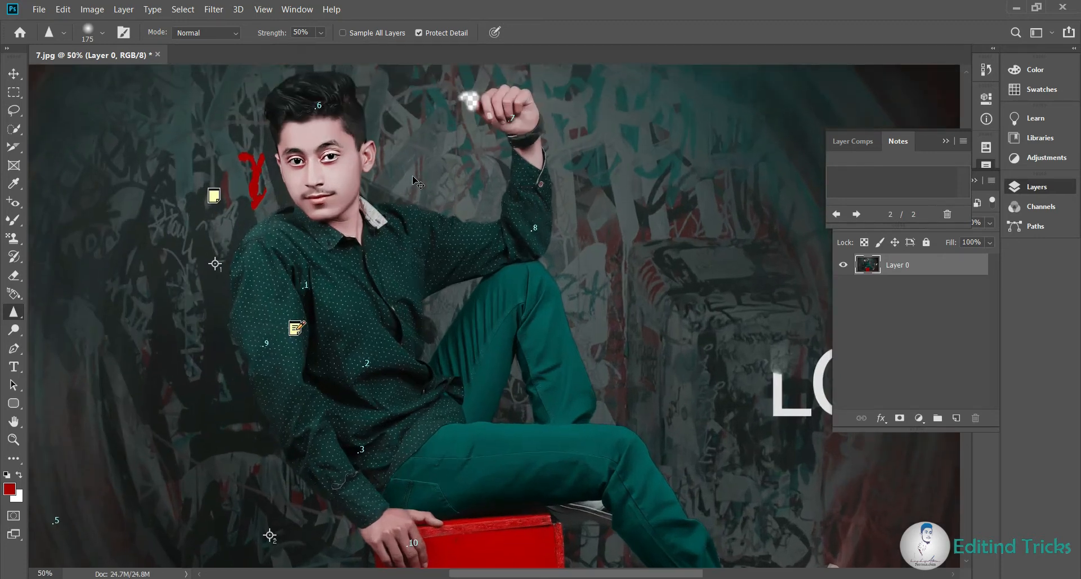
key("ctrl+plus")
scroll(512, 113, "up", 1)
mouse_move(511, 112)
left_mouse_down()
mouse_move(490, 132)
mouse_move(525, 137)
left_mouse_up()
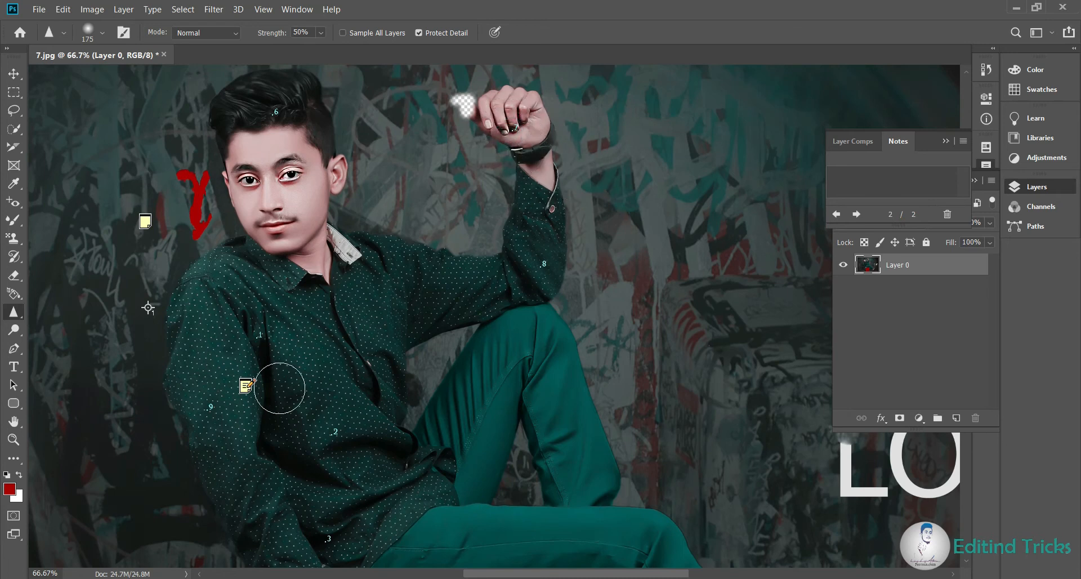
- Smudge the man's hair with the Smudge tool at brush size 50 and 50% strength
right_click(14, 311)
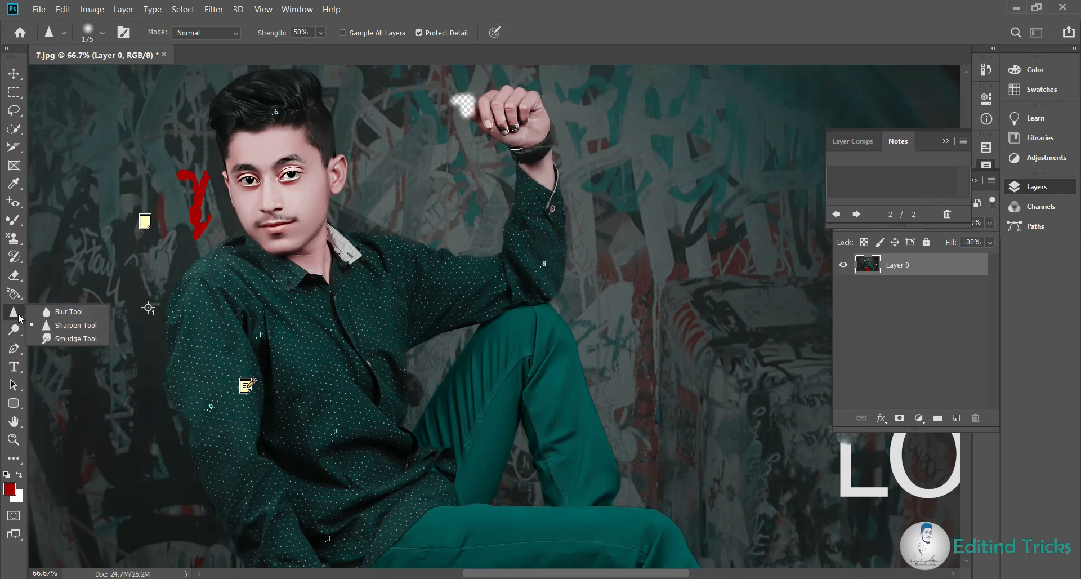
left_click(86, 340)
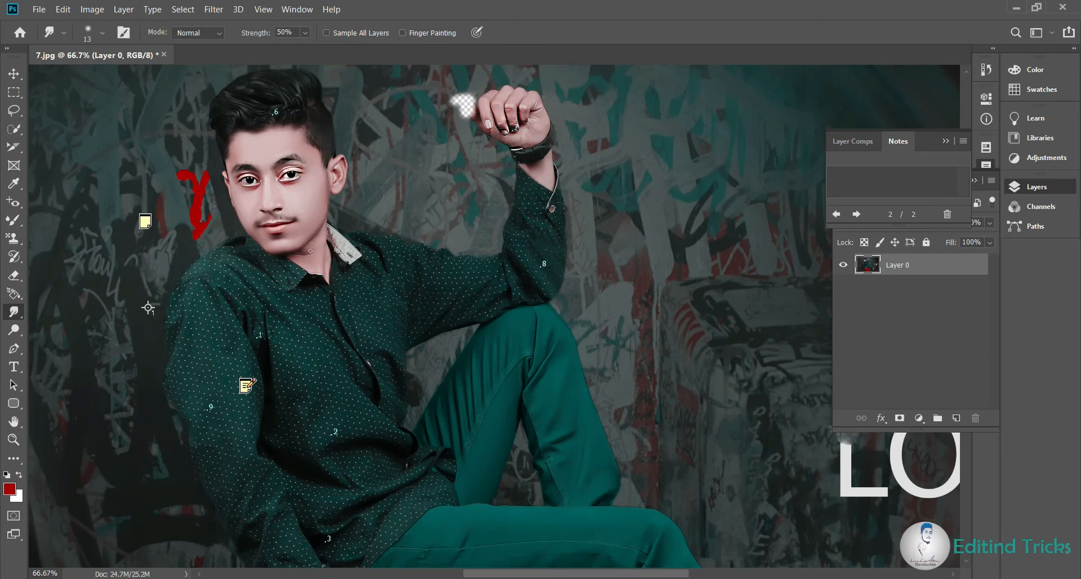
scroll(308, 164, "up", 2)
key("bracketright")
key("bracketright")
key("bracketright")
key("bracketright")
key("bracketright")
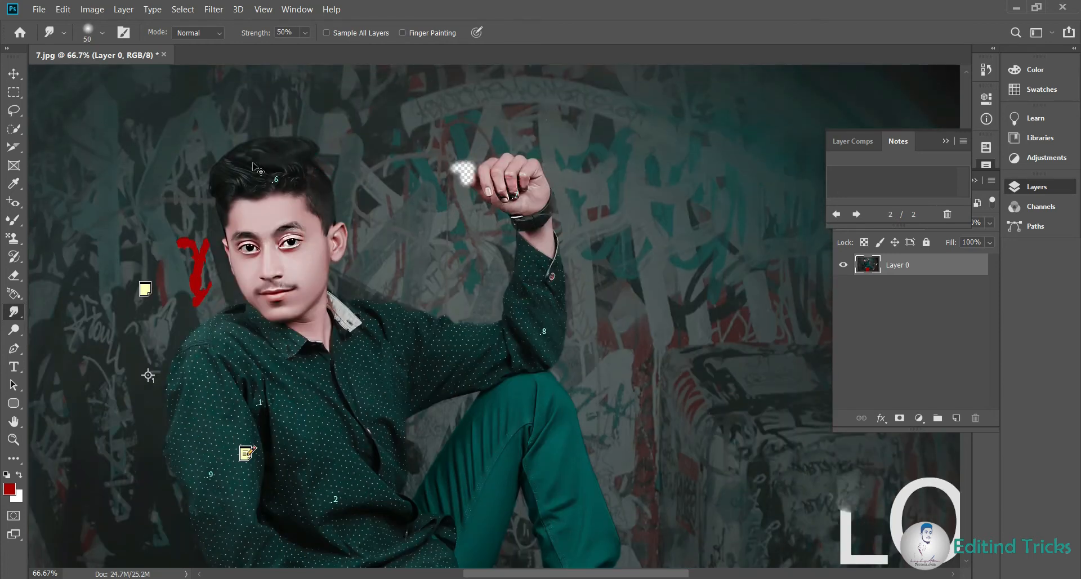
- Enlarge the Smudge brush to 125 and smudge the top of the man's hair outward
key("bracketright")
key("bracketright")
key("bracketright")
key("bracketright")
key("bracketright")
key("bracketright")
mouse_move(263, 141)
left_mouse_down()
mouse_move(241, 135)
mouse_move(222, 152)
mouse_move(233, 154)
left_mouse_up()
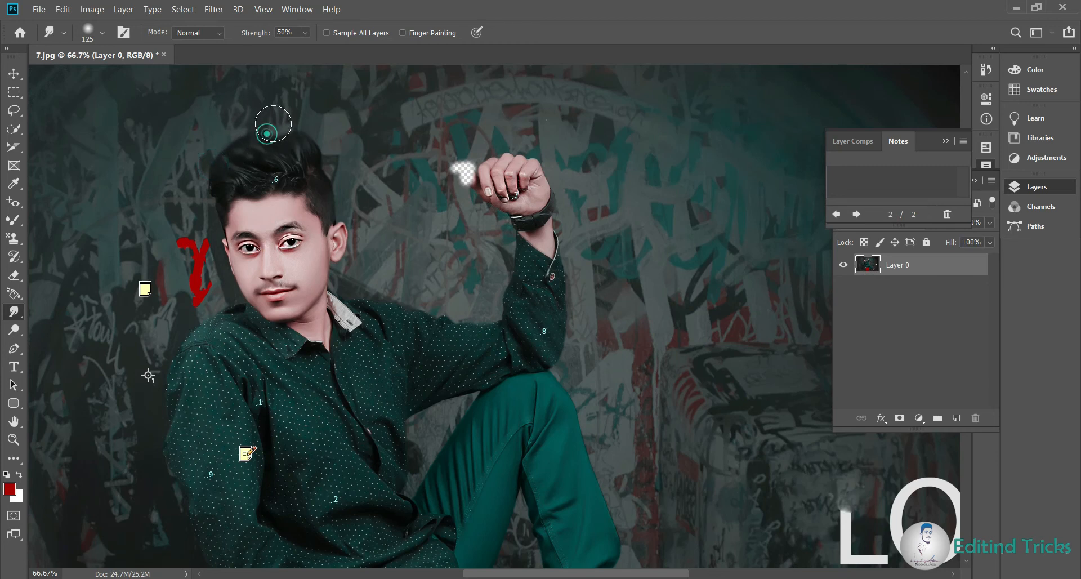
- Lighten the man's jaw and neck with the Dodge tool at brush size 100, Midtones range and 50% exposure
left_click(14, 313)
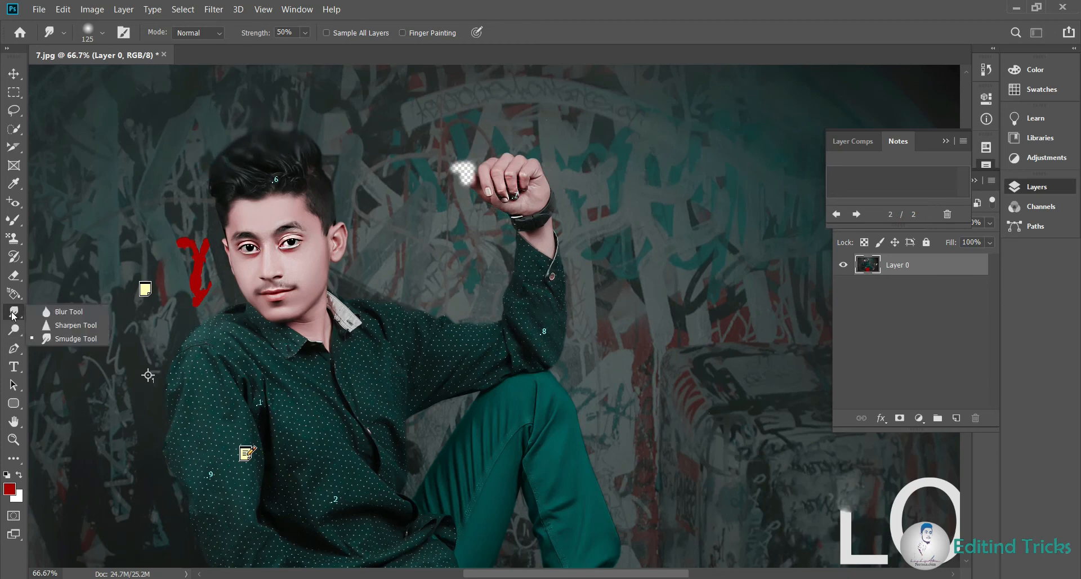
left_click(14, 330)
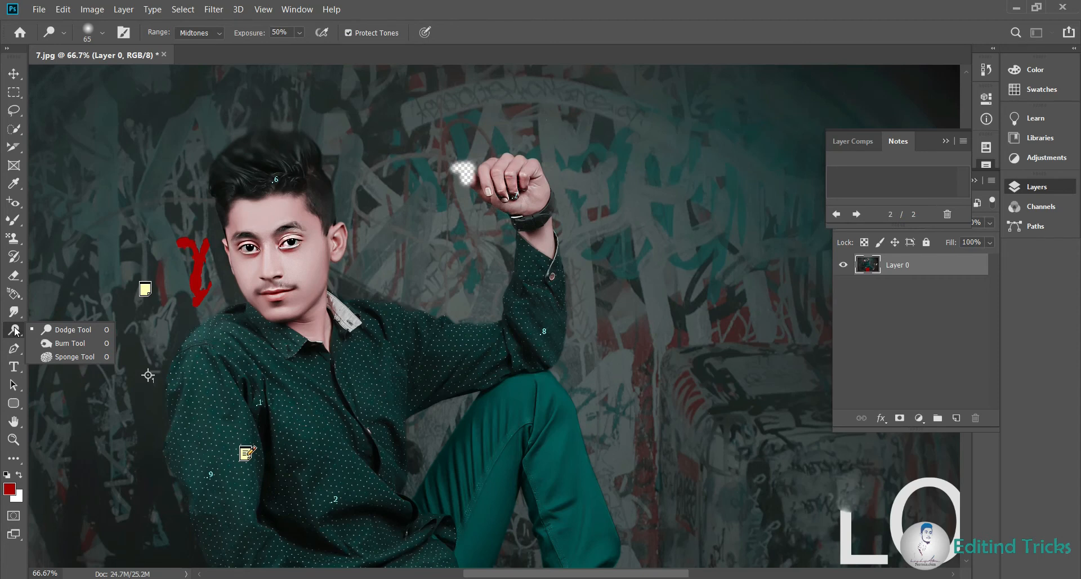
left_click(48, 331)
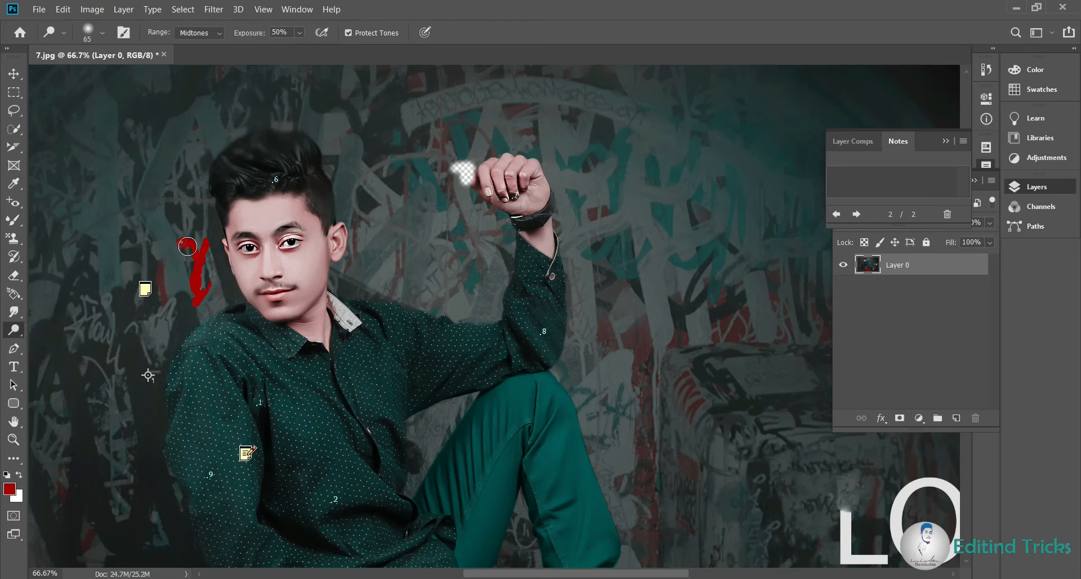
key("bracketright")
key("bracketright")
mouse_move(288, 311)
left_mouse_down()
mouse_move(257, 295)
mouse_move(296, 310)
mouse_move(264, 305)
mouse_move(298, 291)
mouse_move(308, 337)
left_mouse_up()
- Darken the man's cheeks and face with the Burn tool, enlarging the brush to 125, at Midtones range and 50% exposure
right_click(15, 332)
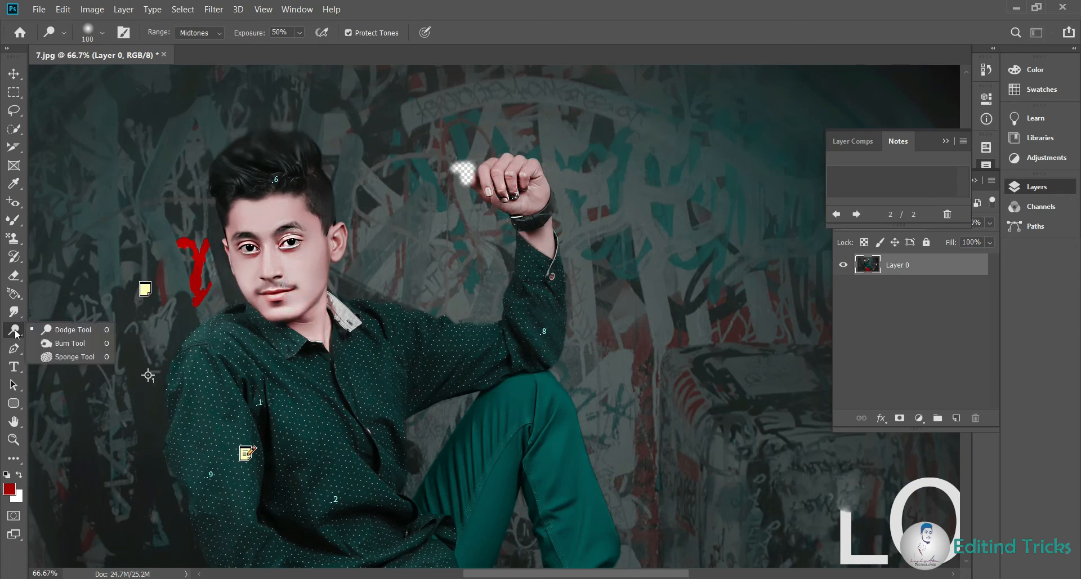
left_click(70, 346)
mouse_move(294, 280)
left_mouse_down()
mouse_move(319, 280)
mouse_move(343, 306)
mouse_move(301, 310)
mouse_move(265, 290)
mouse_move(249, 322)
left_mouse_up()
key("]")
key("]")
key("]")
key("]")
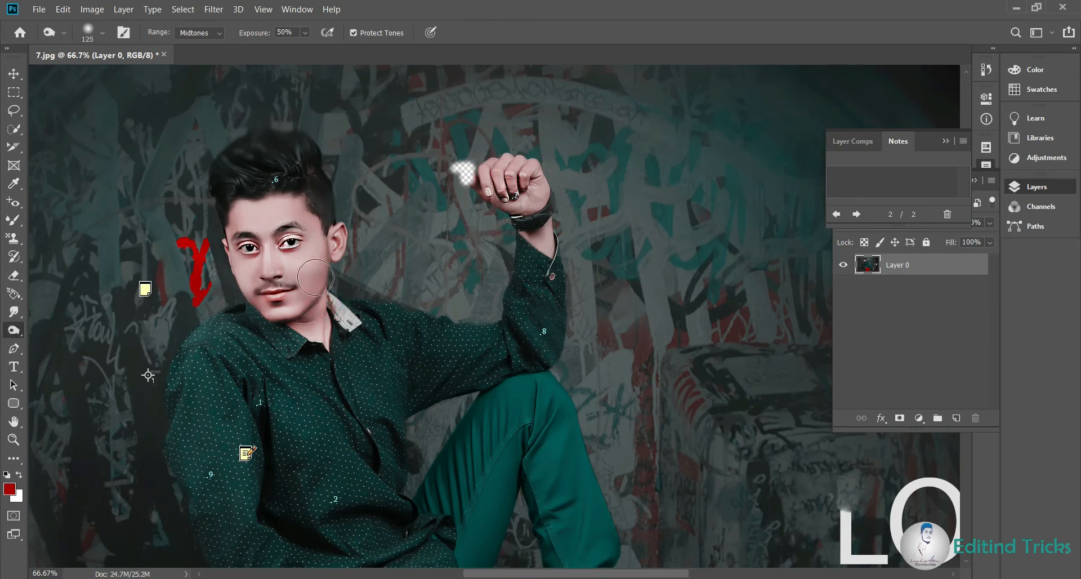
key("]")
mouse_move(255, 243)
left_mouse_down()
mouse_move(260, 291)
mouse_move(246, 264)
mouse_move(262, 298)
mouse_move(223, 319)
left_mouse_up()
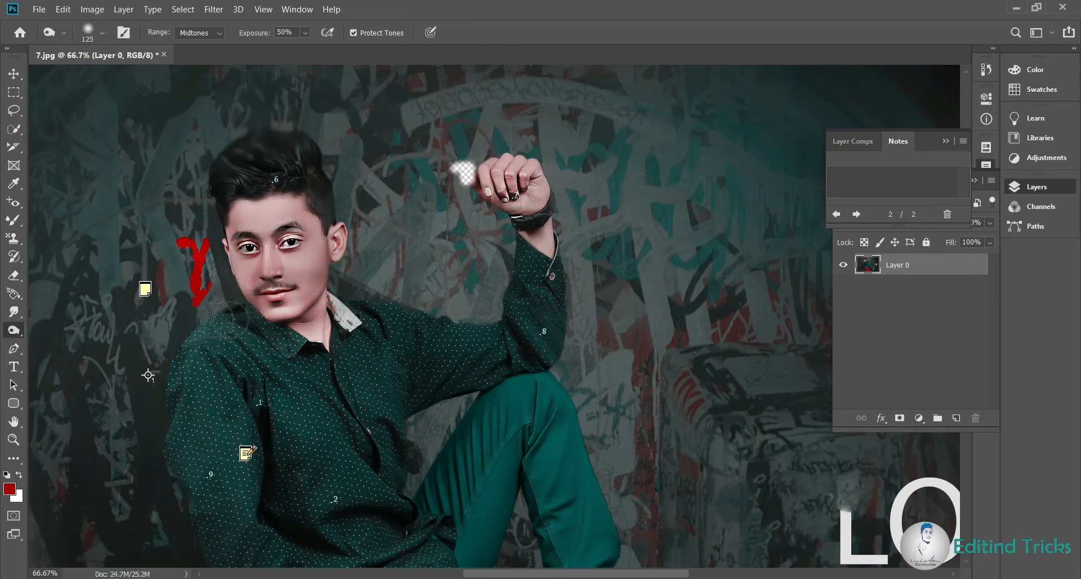
- Choose the Sponge tool in Desaturate mode at 50% flow and enlarge its brush to 250
left_click(15, 333)
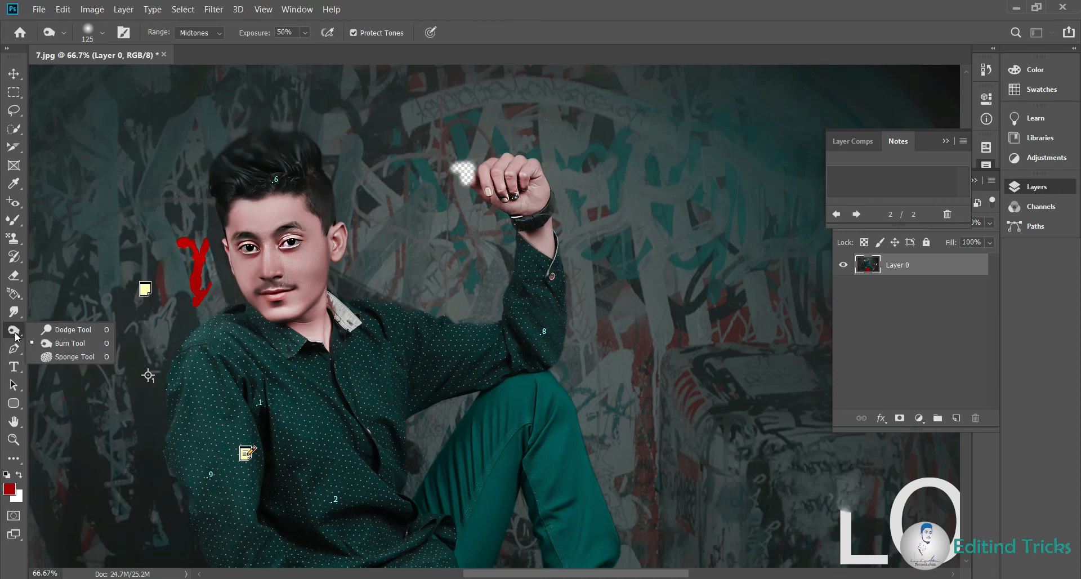
left_click(78, 357)
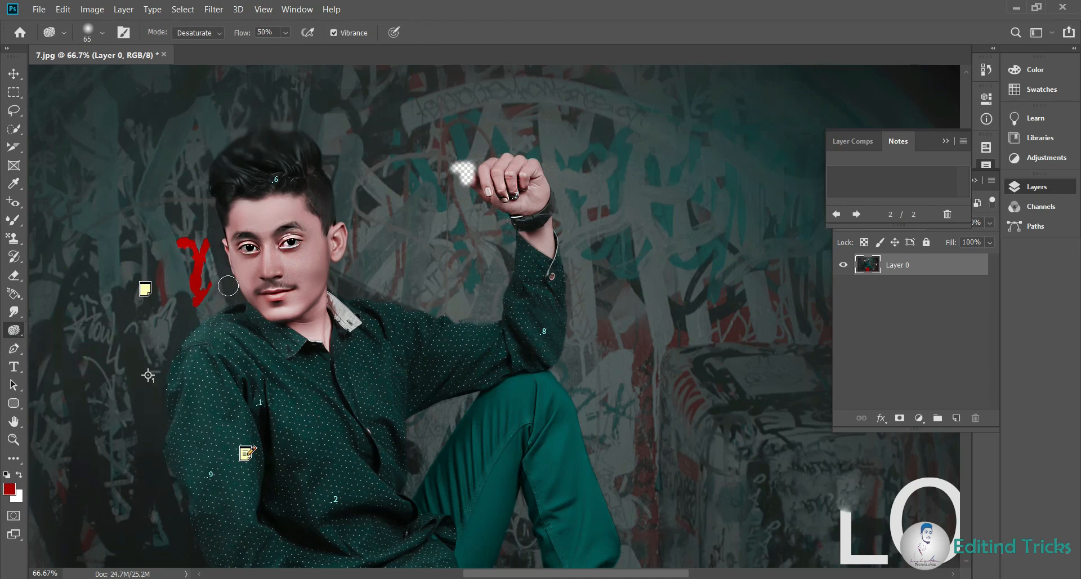
key("bracketright")
key("bracketright")
key("bracketright")
key("bracketright")
key("bracketright")
key("bracketright")
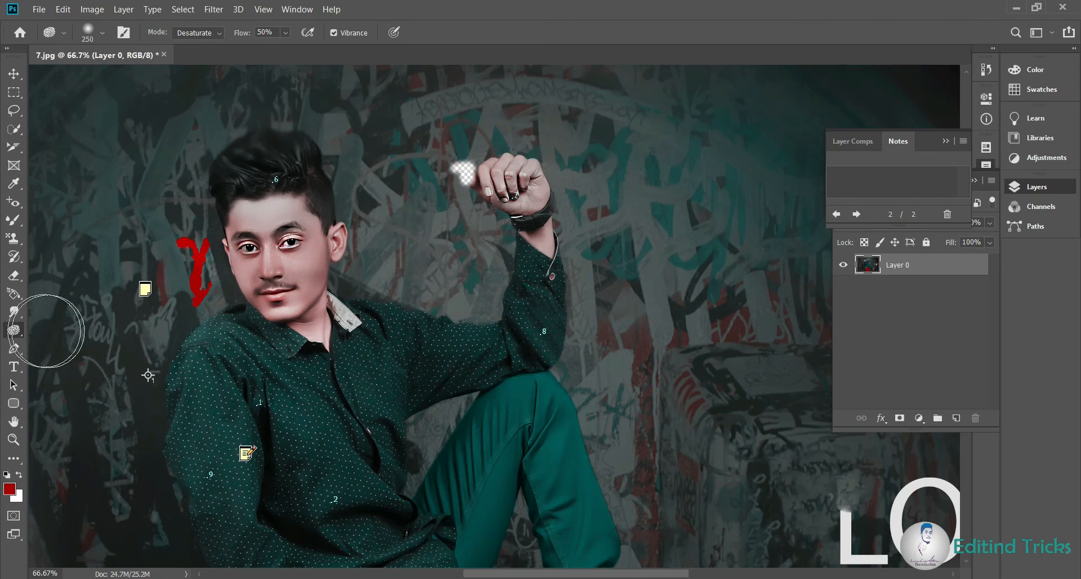
- Draw a closed straight-sided path around the man's hair and forehead with the Pen tool in Path mode
left_click(12, 353)
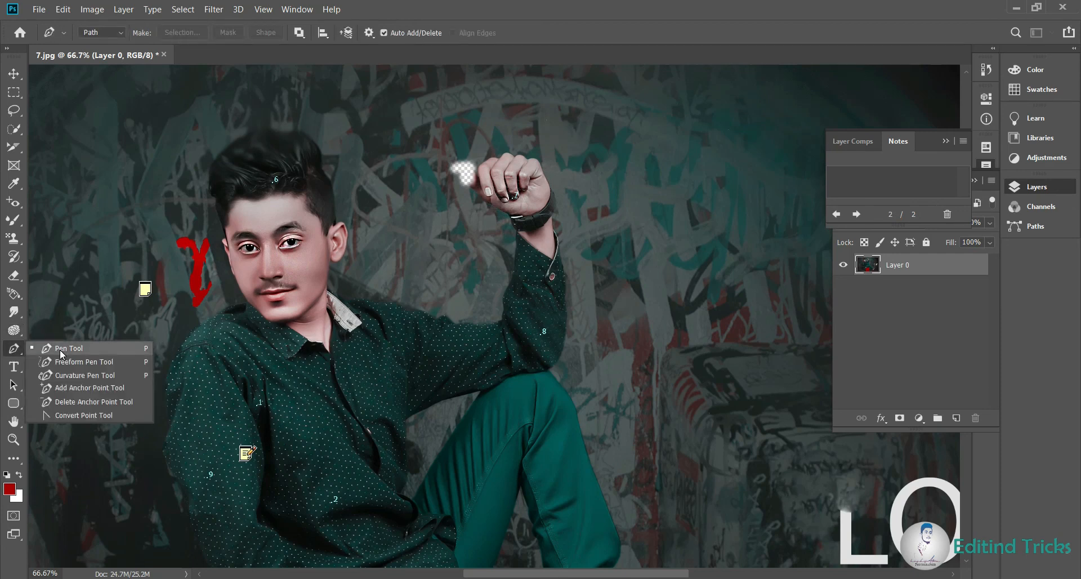
left_click_drag(183, 235, 192, 194)
left_click(205, 152)
left_click(245, 120)
left_click(313, 127)
left_click(333, 165)
left_click(339, 190)
left_click(302, 212)
left_click(275, 212)
left_click(232, 234)
left_click(197, 241)
left_click(182, 235)
left_click(185, 236)
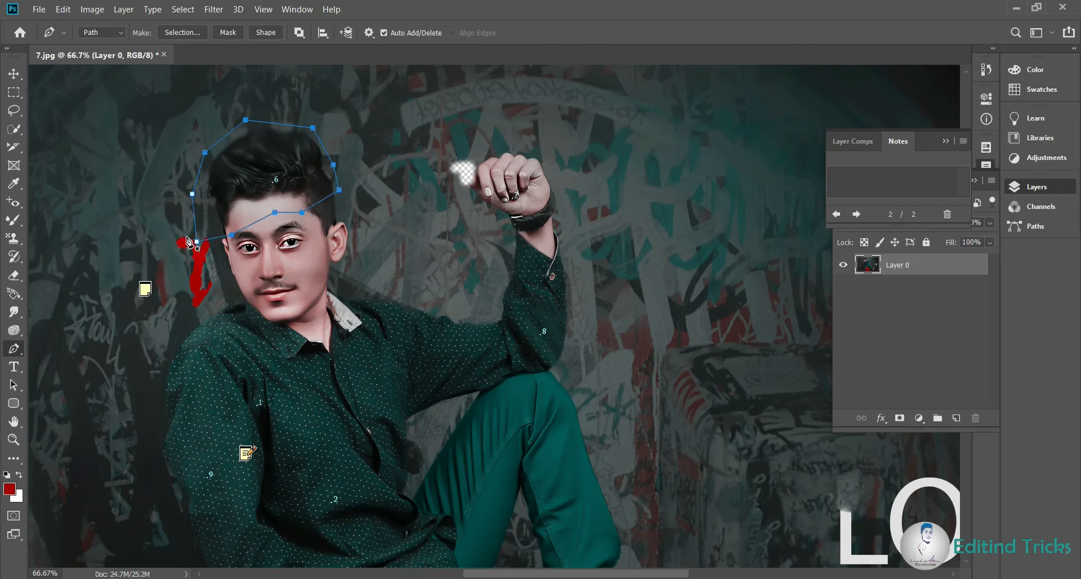
- Convert the closed hair path into a selection and switch to the Move tool
key("ctrl+Return")
left_click(14, 73)
mouse_move(253, 163)
left_mouse_down()
mouse_move(422, 177)
mouse_move(524, 160)
mouse_move(262, 171)
left_mouse_up()
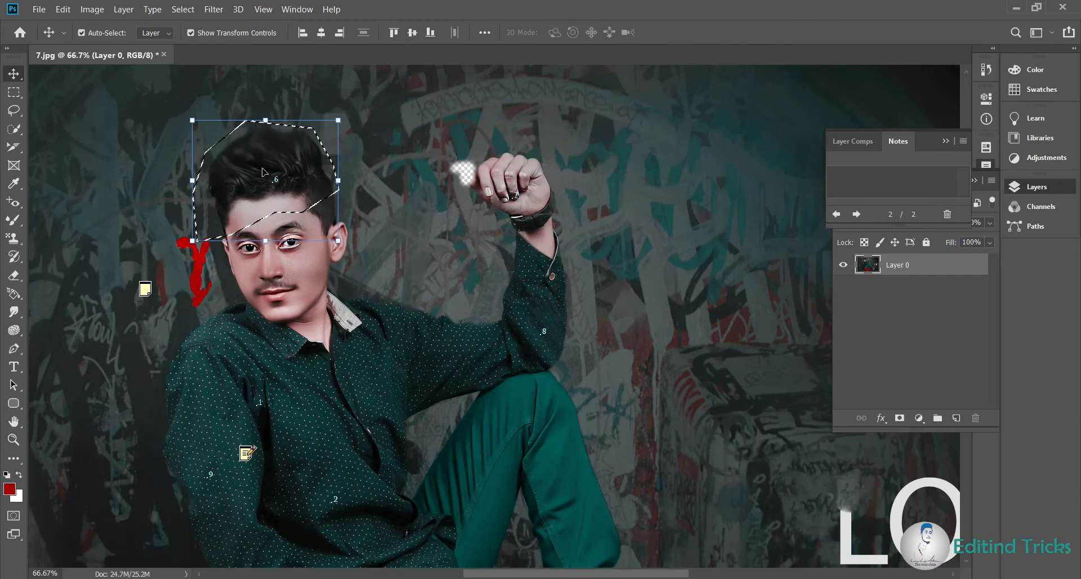
- Clear the hair selection and trace the outline of the man's hair with the Freeform Pen tool
left_click(17, 349)
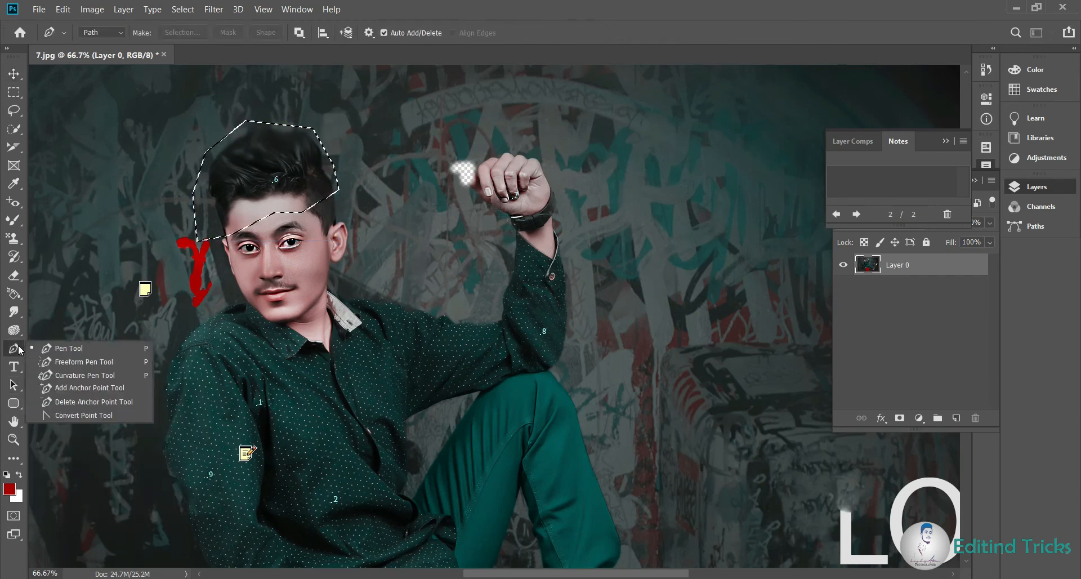
left_click(87, 363)
key("ctrl+d")
left_click(344, 225)
left_click(14, 110)
left_click(88, 130)
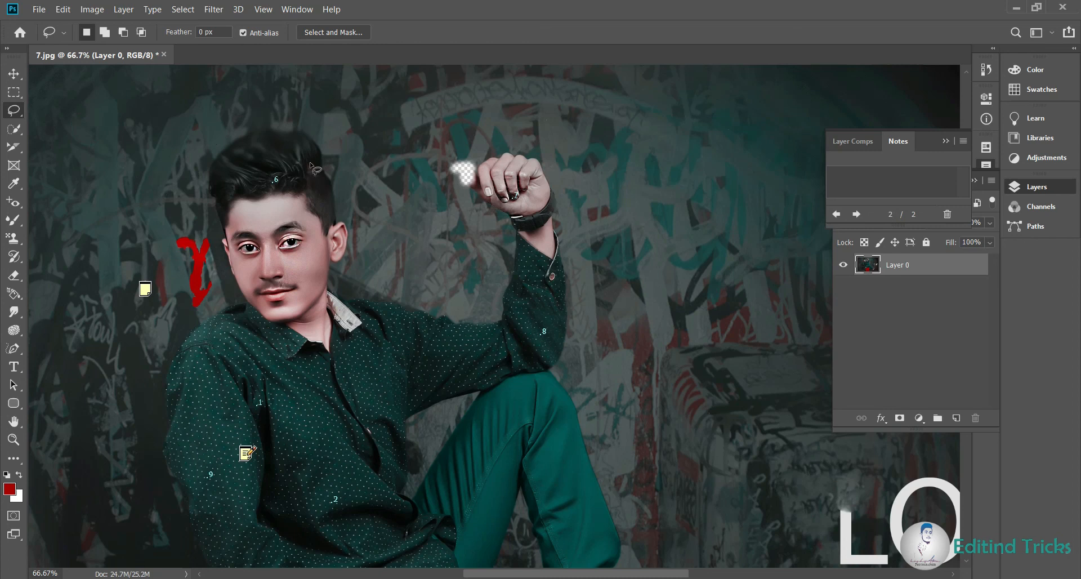
left_click(15, 348)
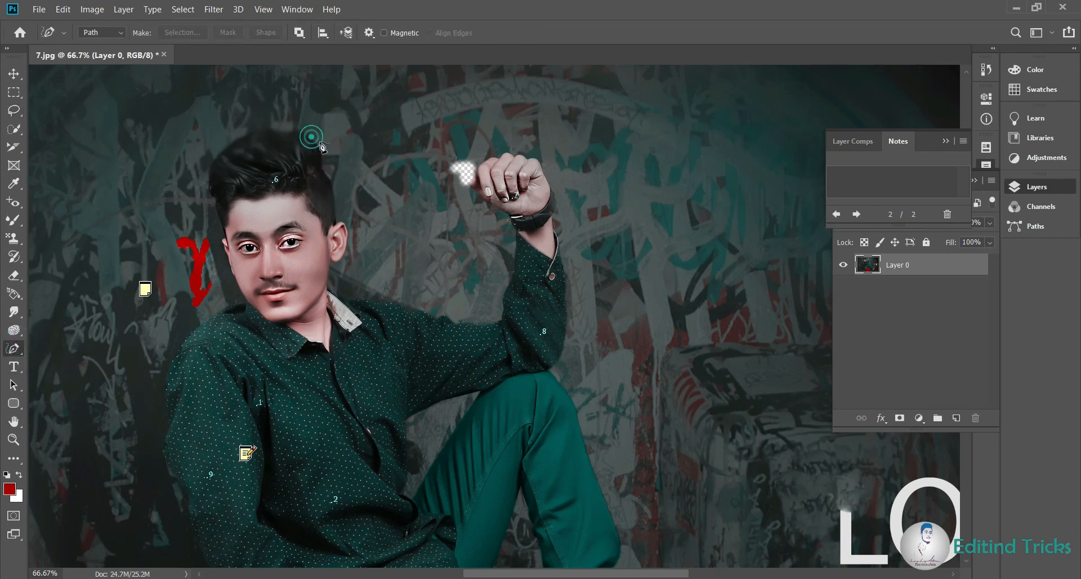
mouse_move(330, 175)
left_mouse_down()
mouse_move(330, 253)
mouse_move(327, 151)
mouse_move(315, 129)
mouse_move(243, 135)
mouse_move(214, 169)
mouse_move(223, 241)
left_mouse_up()
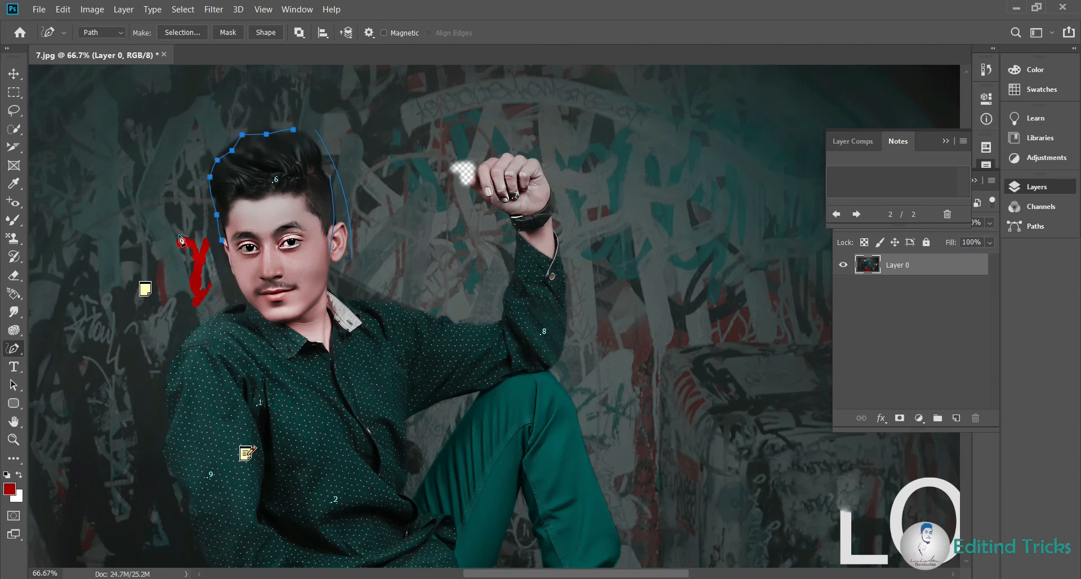
- Extend the traced hair path across the face to the neck and collar with the Curvature Pen tool
right_click(17, 353)
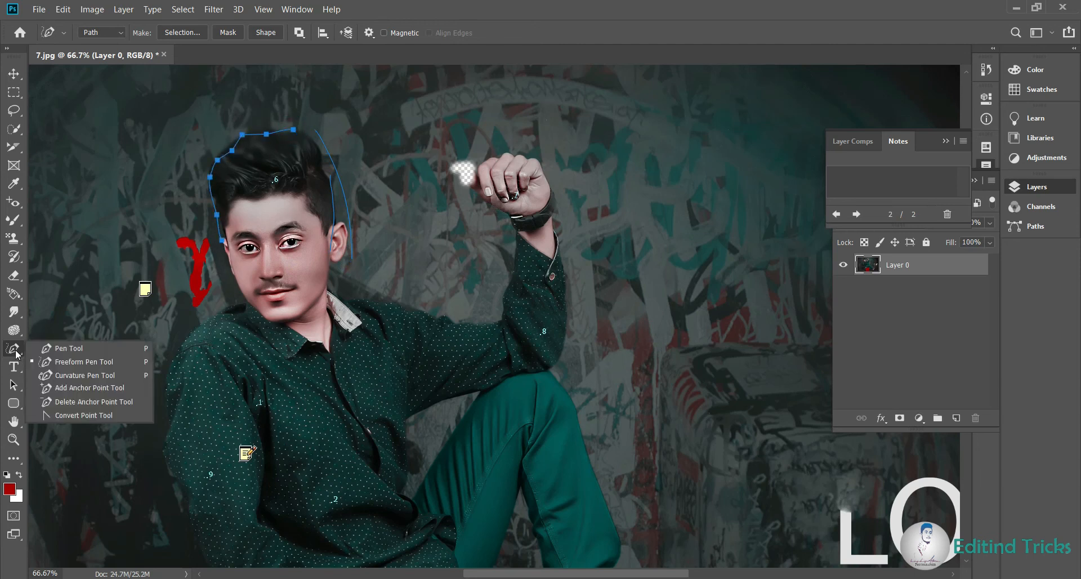
left_click(73, 376)
left_click(318, 317)
left_click(336, 323)
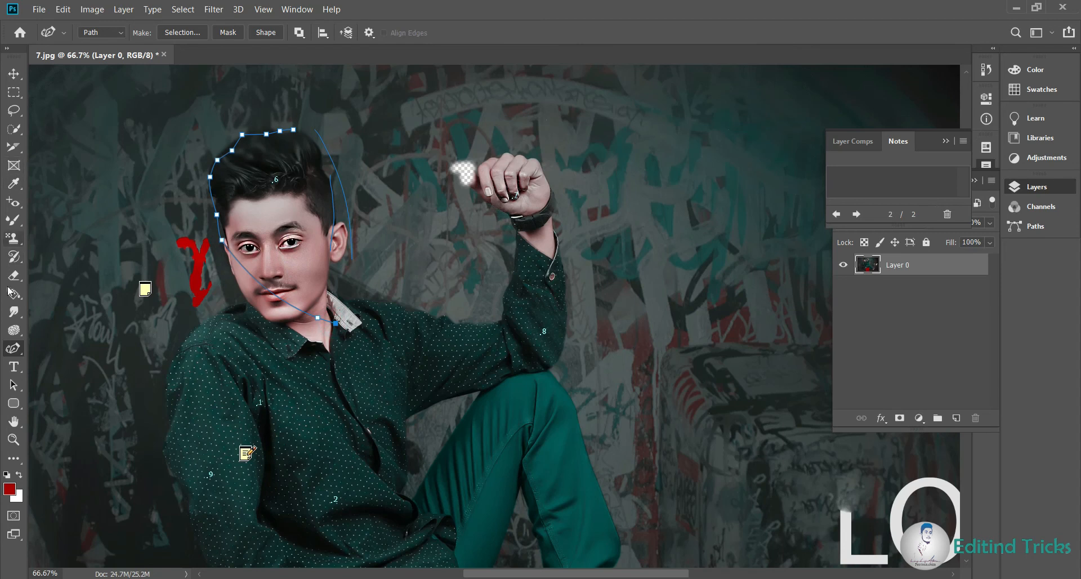
- Choose the Add Anchor Point tool, switch to the Lasso tool and clear the path around the man's head
right_click(8, 348)
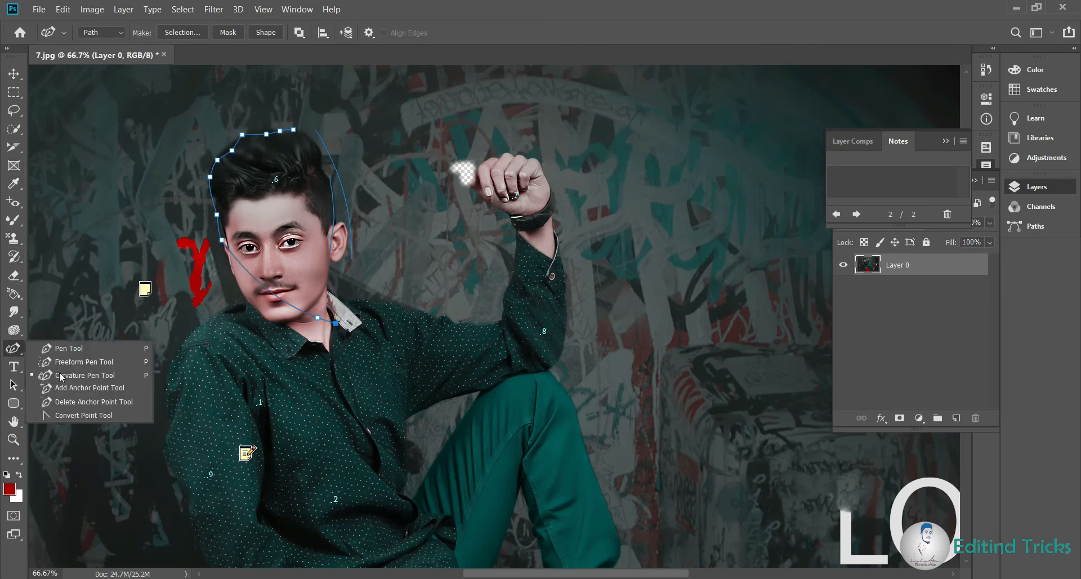
left_click(105, 388)
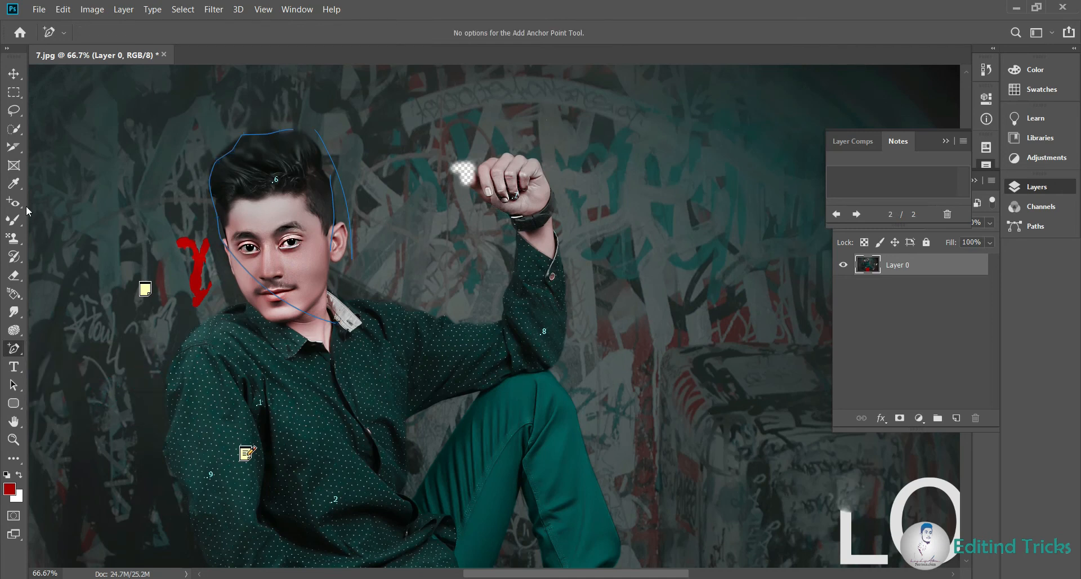
left_click(15, 111)
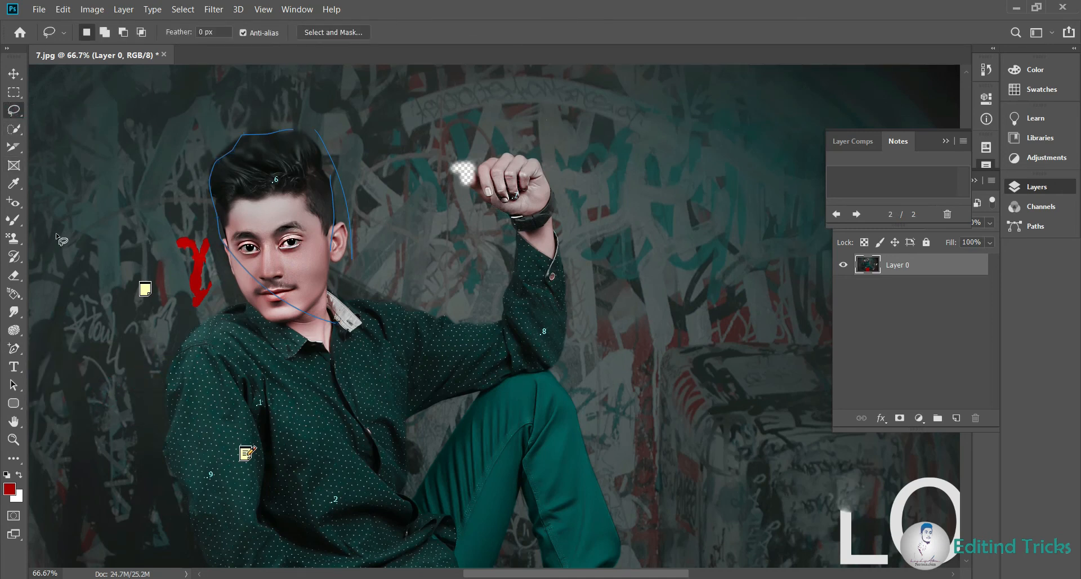
left_click_drag(64, 227, 121, 242)
left_click(63, 315)
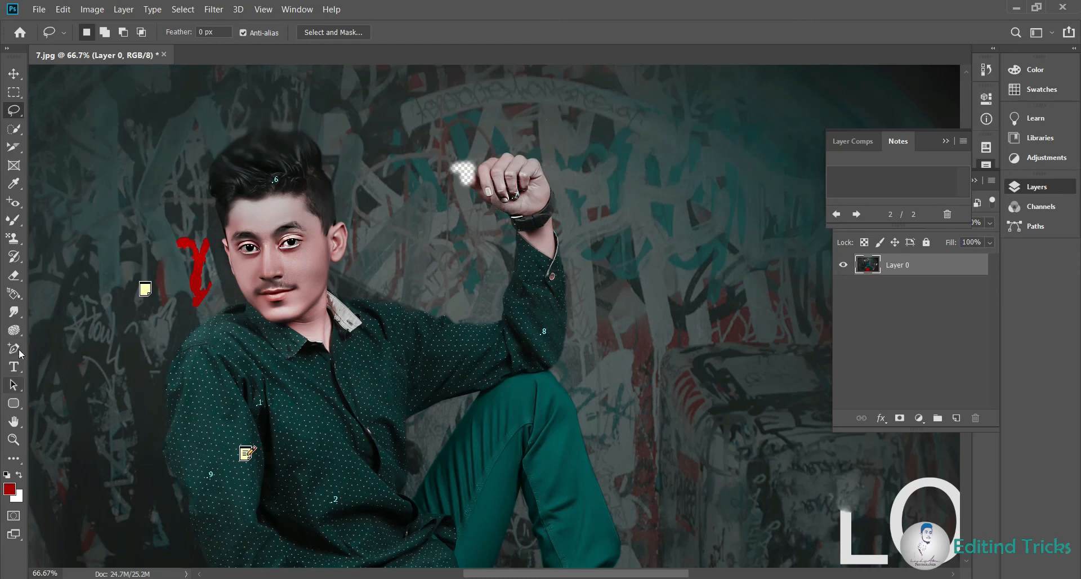
- Draw a rectangular selection box across the shirt with the Add Anchor Point tool
left_click(19, 349)
left_click(166, 332)
left_click_drag(180, 329, 416, 461)
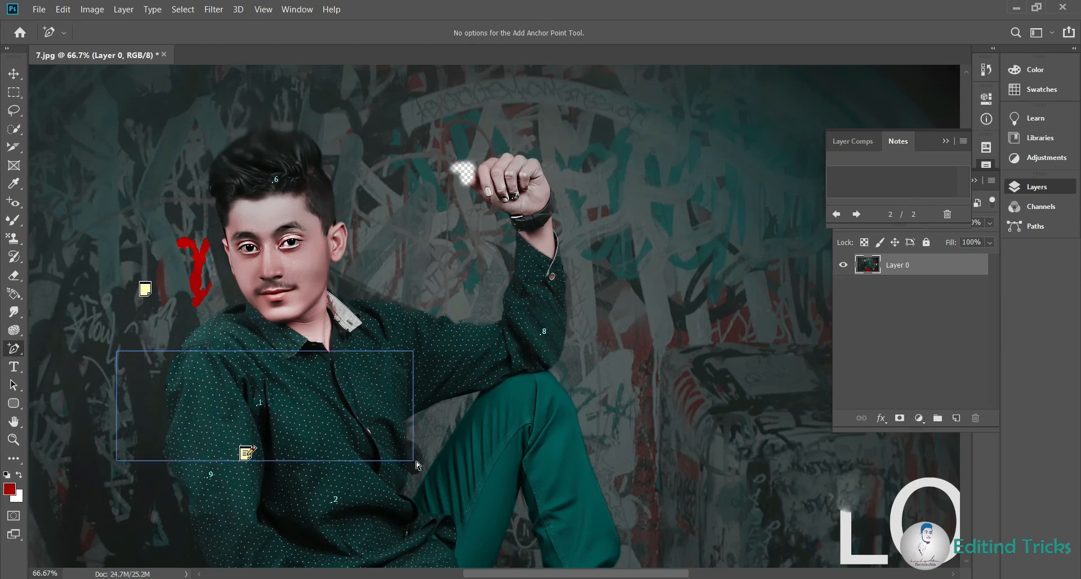
- Switch to the Delete Anchor Point tool and from it to the Convert Point tool
right_click(18, 349)
left_click(74, 401)
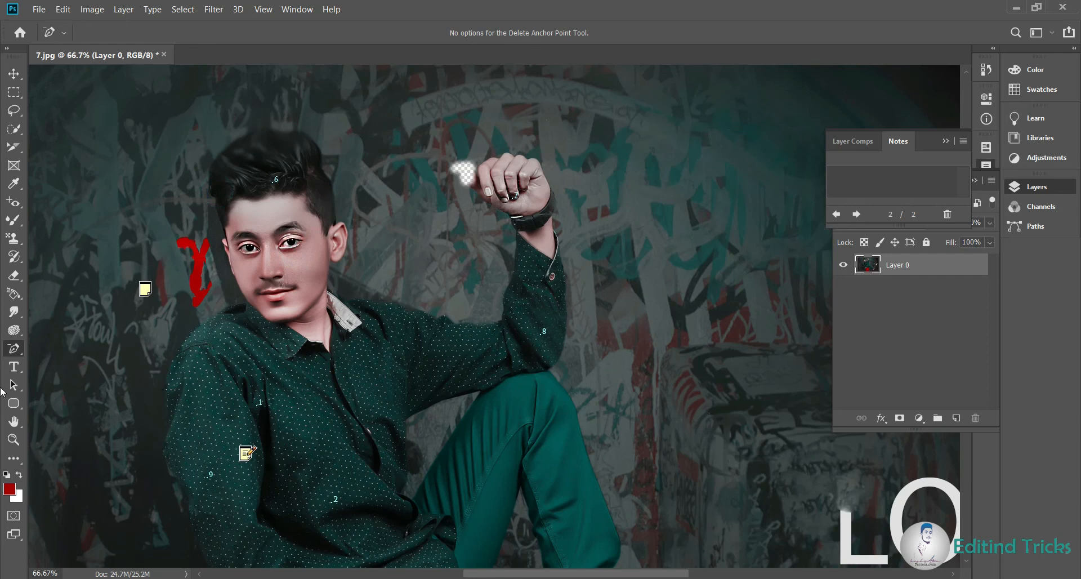
right_click(13, 354)
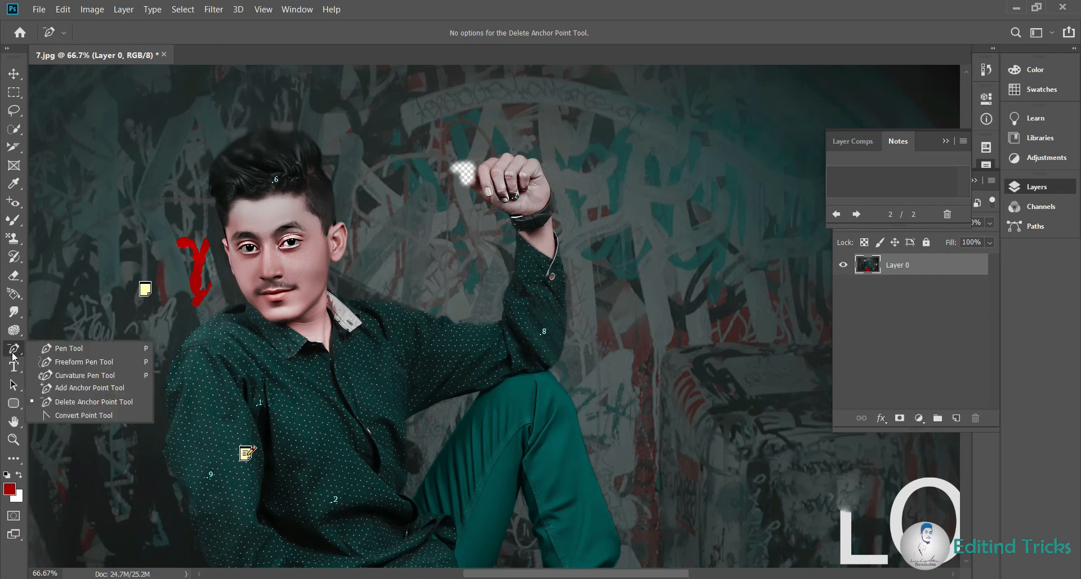
left_click(73, 417)
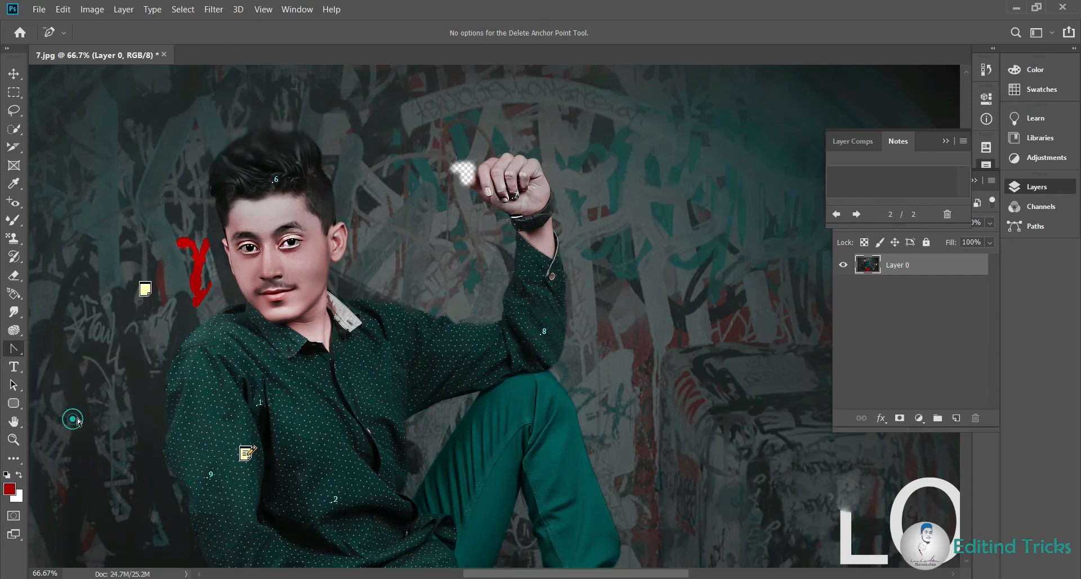
- Draw a horizontal text box over the collar in Berlin Sans FB Regular, 30 pt, and delete its placeholder text
left_click(14, 367)
left_click(40, 366)
left_click_drag(276, 291, 438, 382)
left_click(438, 382)
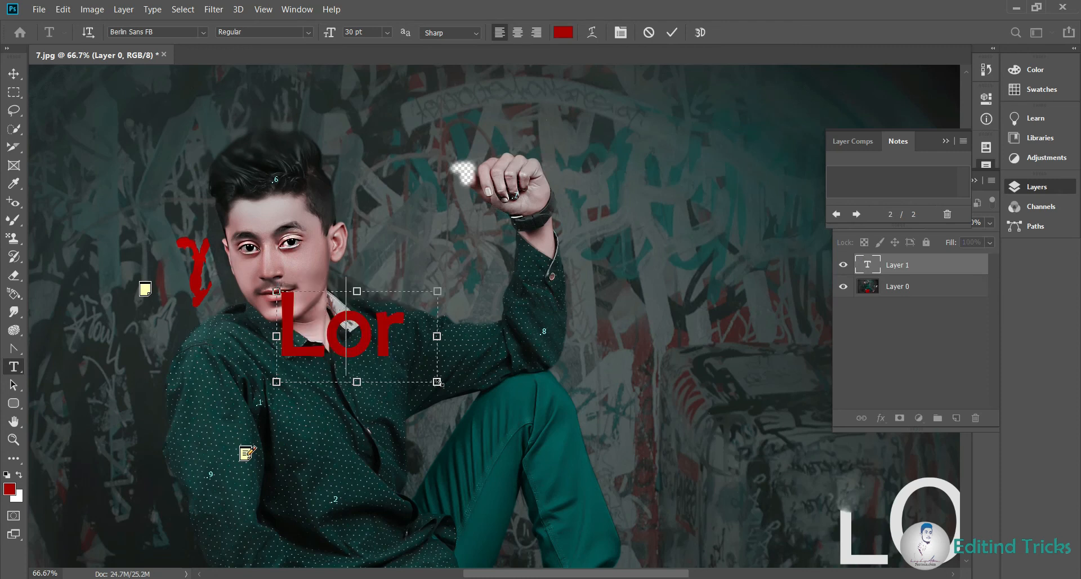
key("BackSpace")
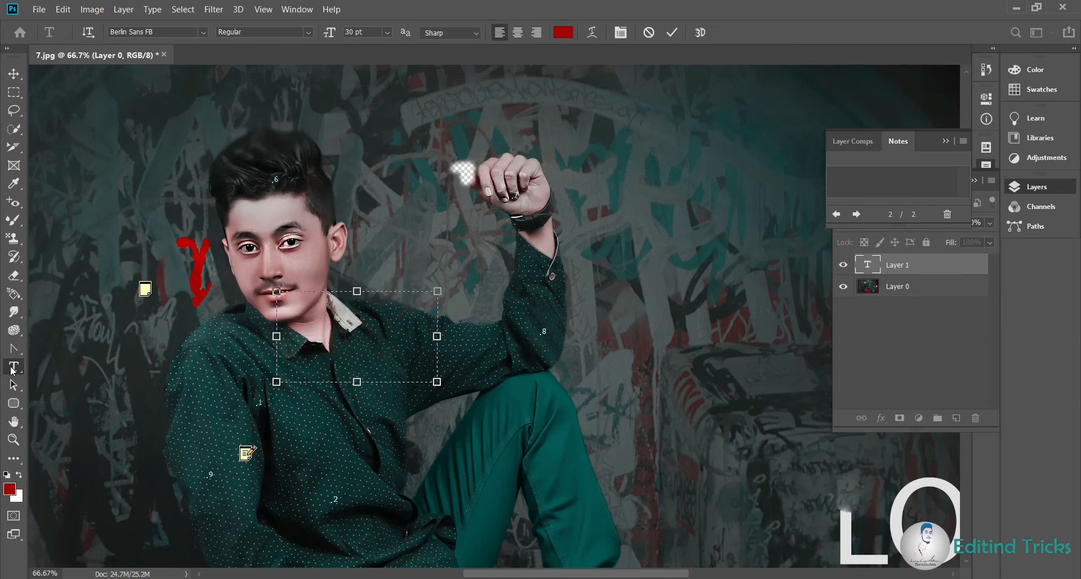
- Create a vertical text box at the collar with the Vertical Type tool and enter "uujku"
right_click(12, 368)
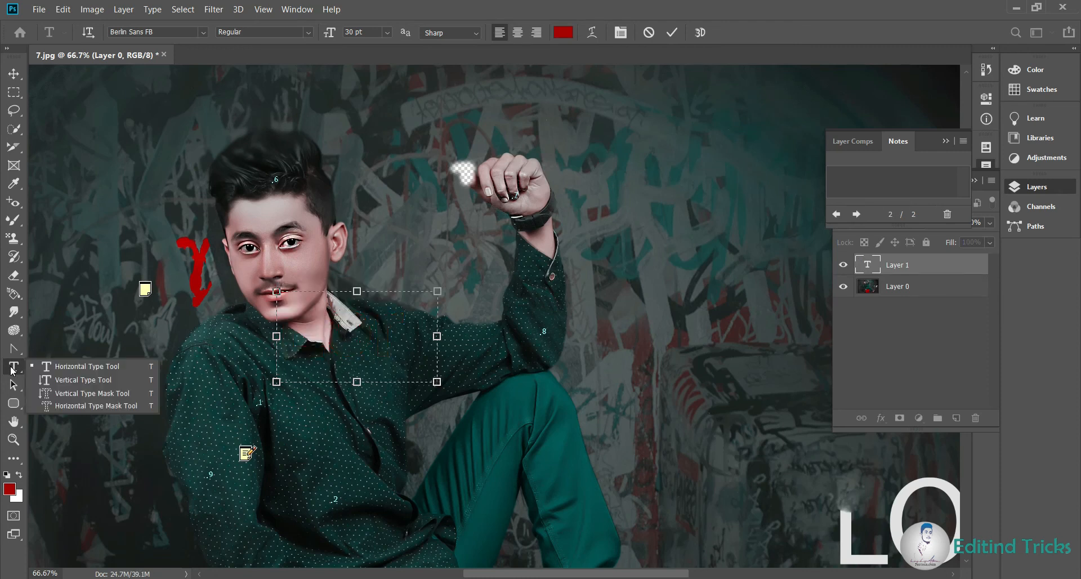
left_click(88, 384)
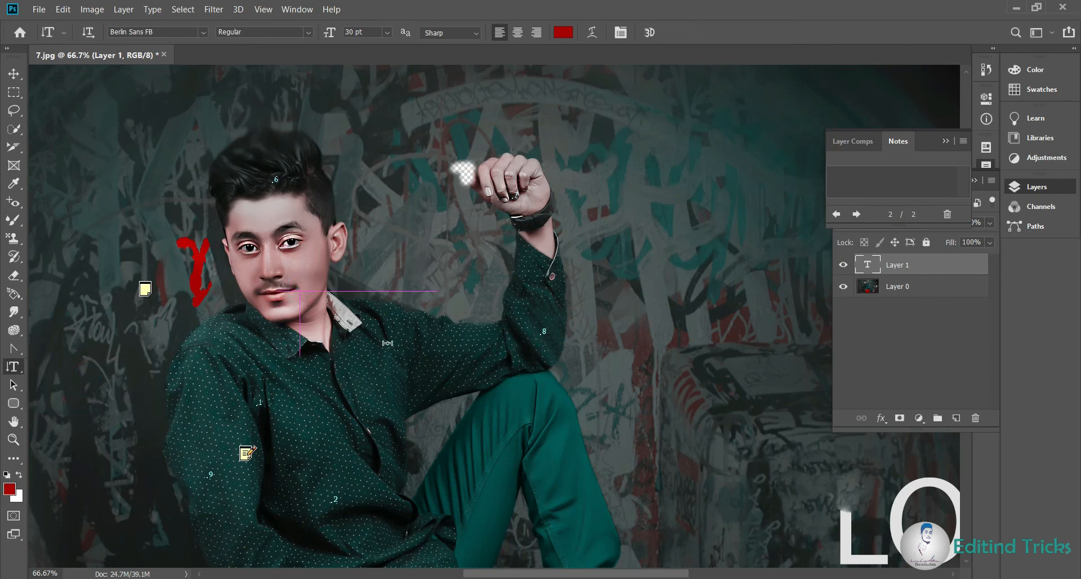
left_click_drag(300, 291, 387, 343)
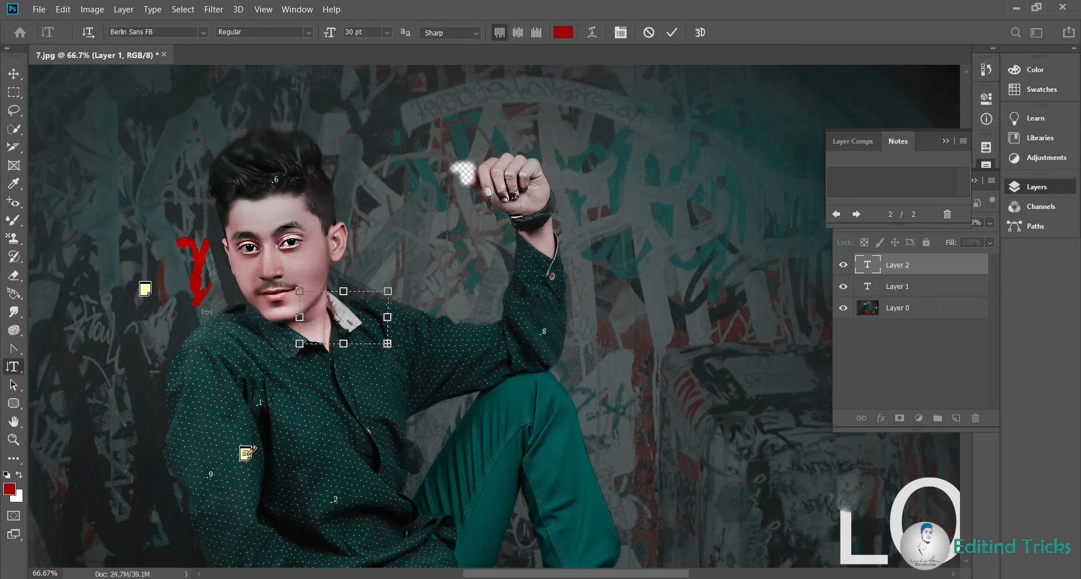
- Draw a small mask text box on the shirt just below the collar with the Vertical Type Mask tool
right_click(17, 360)
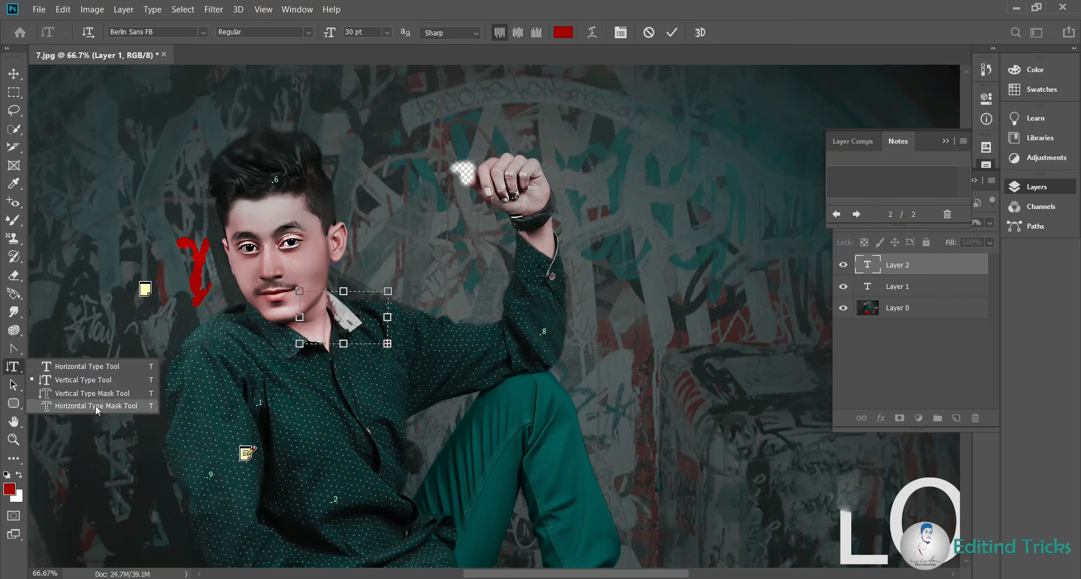
left_click(84, 392)
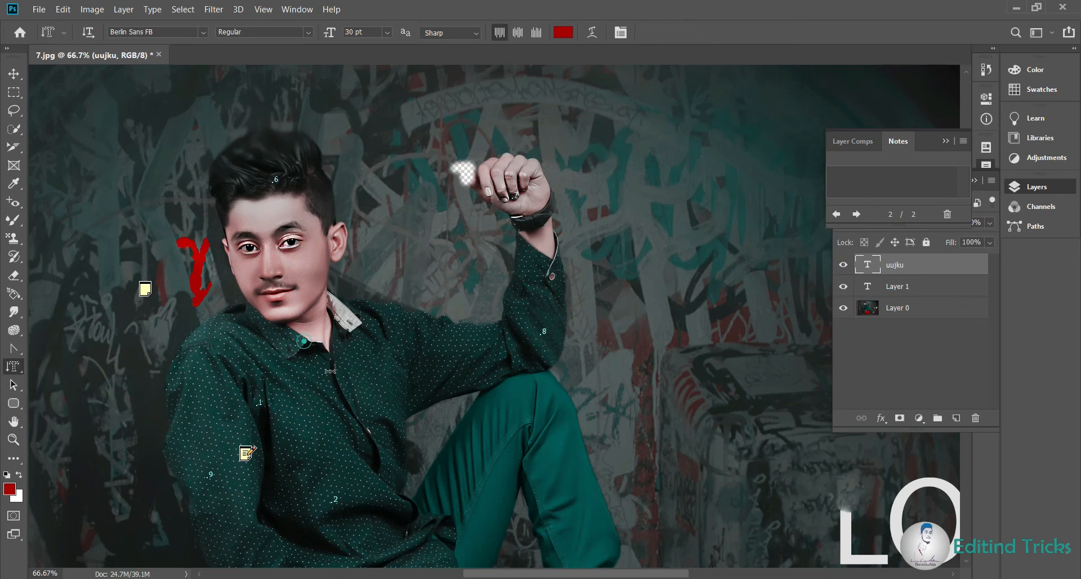
left_click_drag(346, 389, 344, 389)
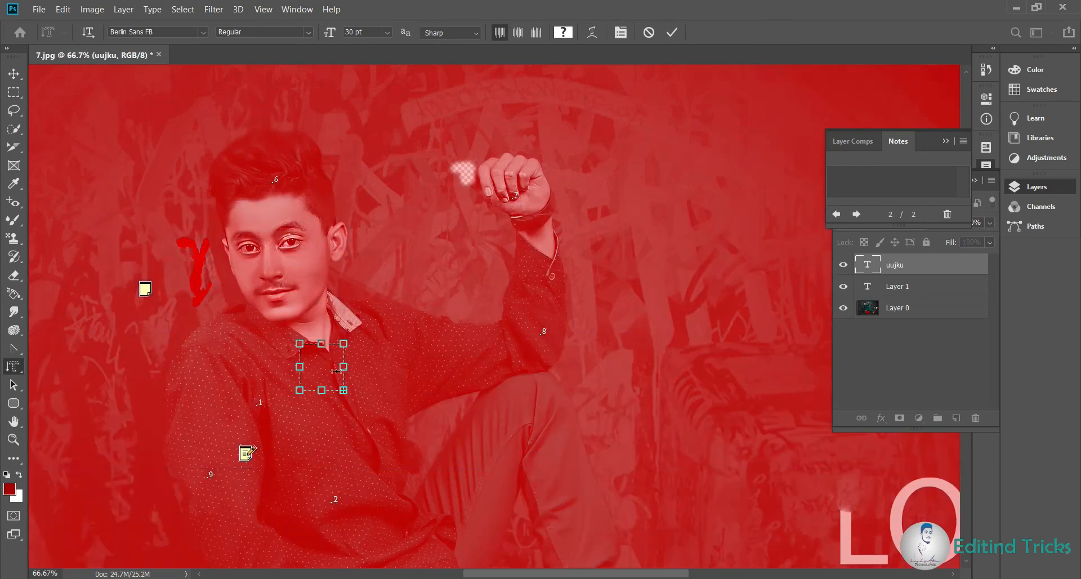
- Close the empty type mask box and switch to the Path Selection tool
right_click(15, 367)
left_click(15, 385)
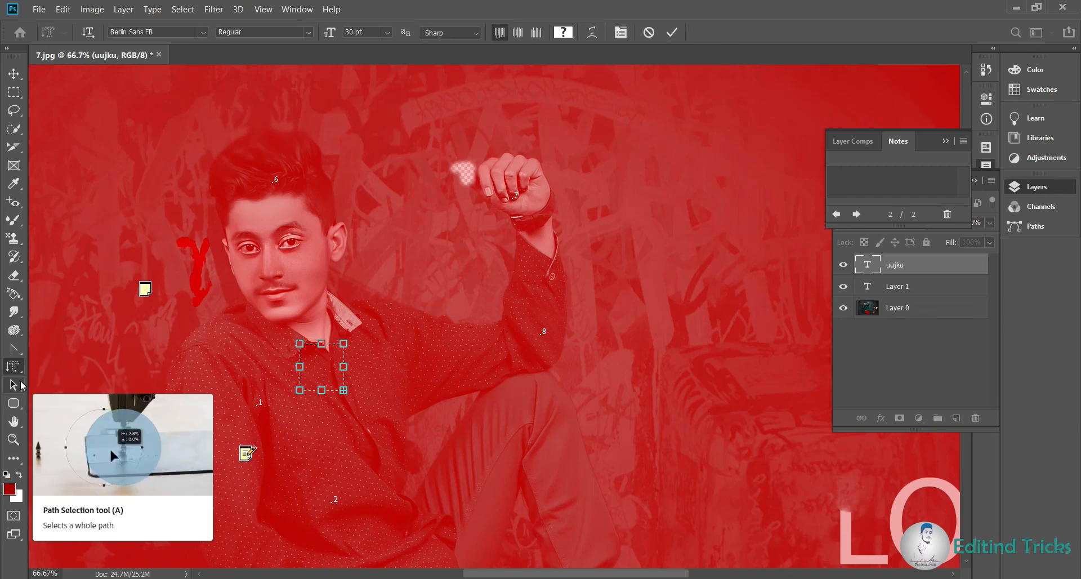
left_click(22, 383)
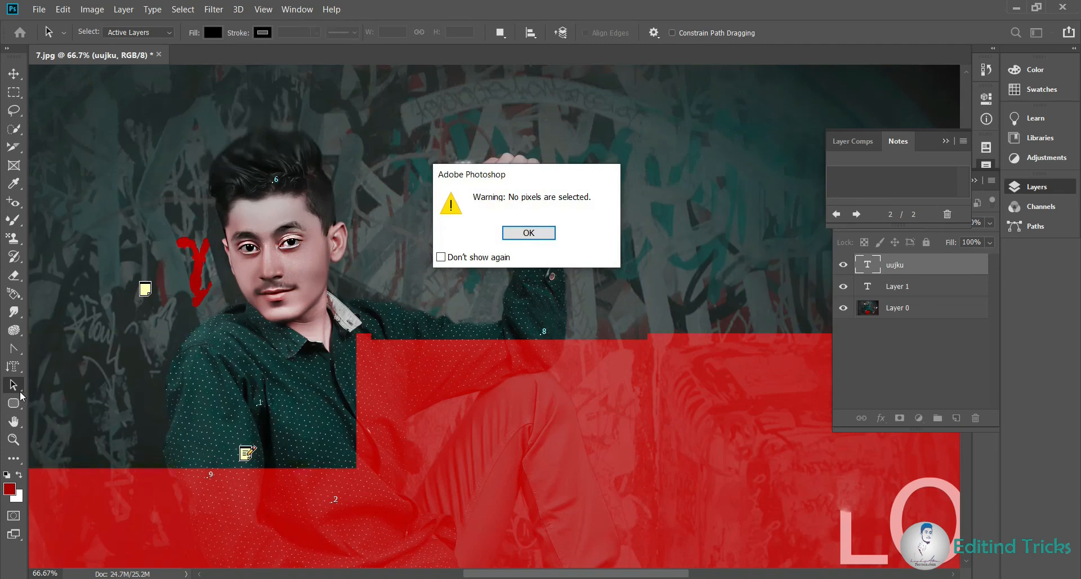
left_click(528, 232)
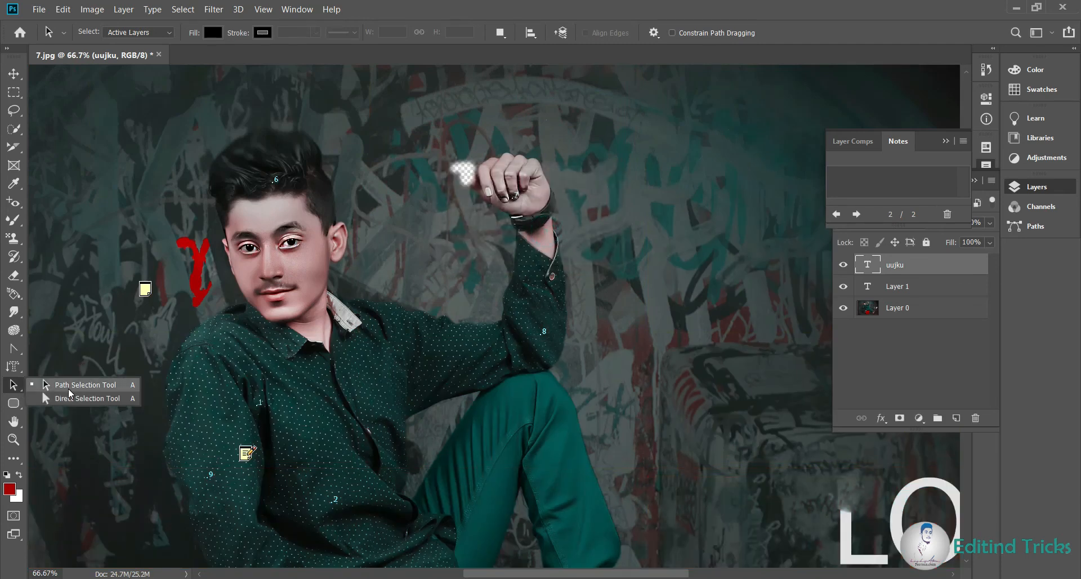
left_click(248, 310)
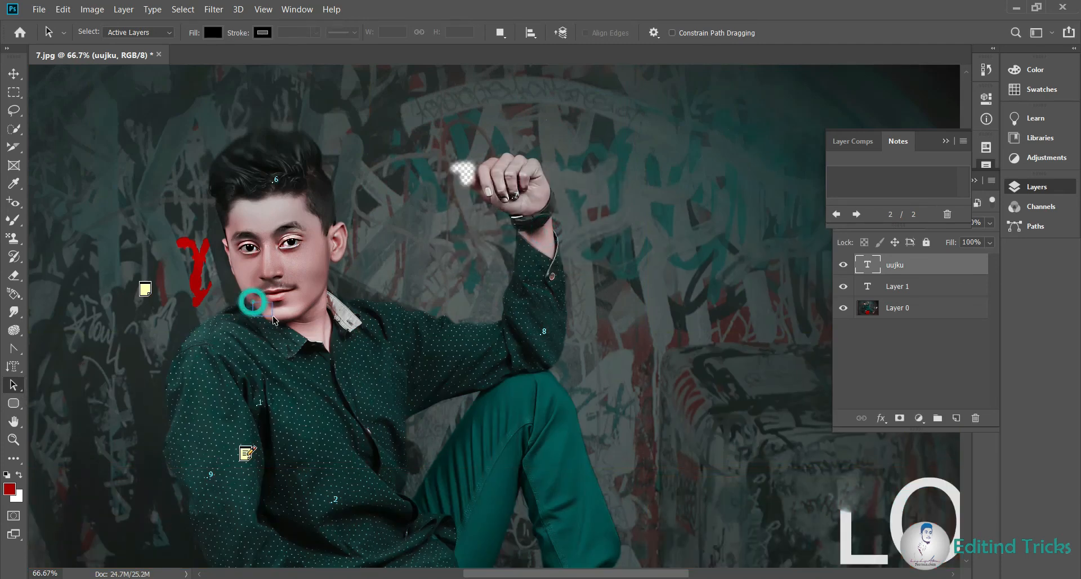
left_click(14, 385)
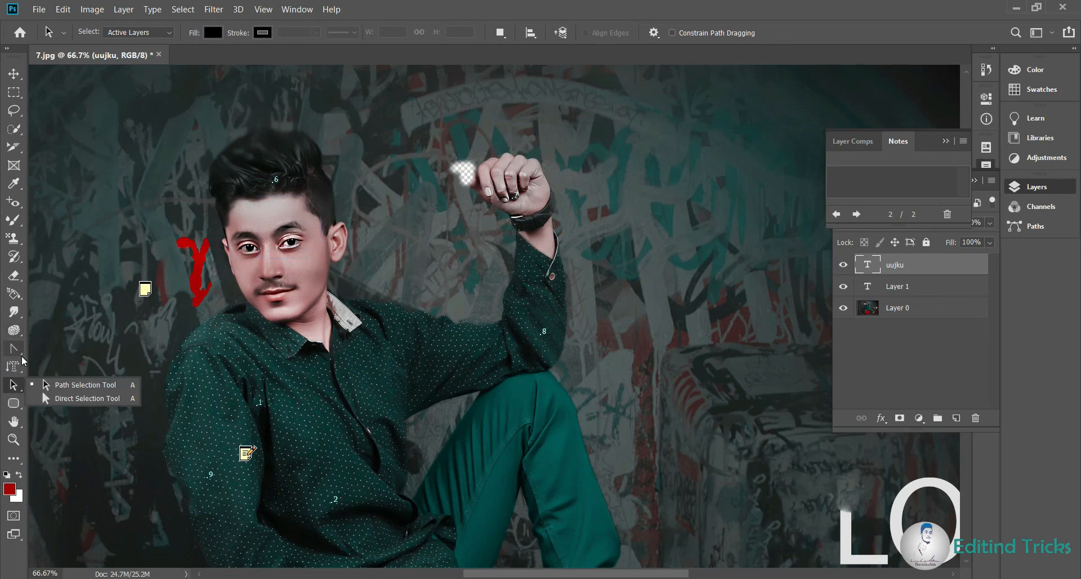
left_click(93, 399)
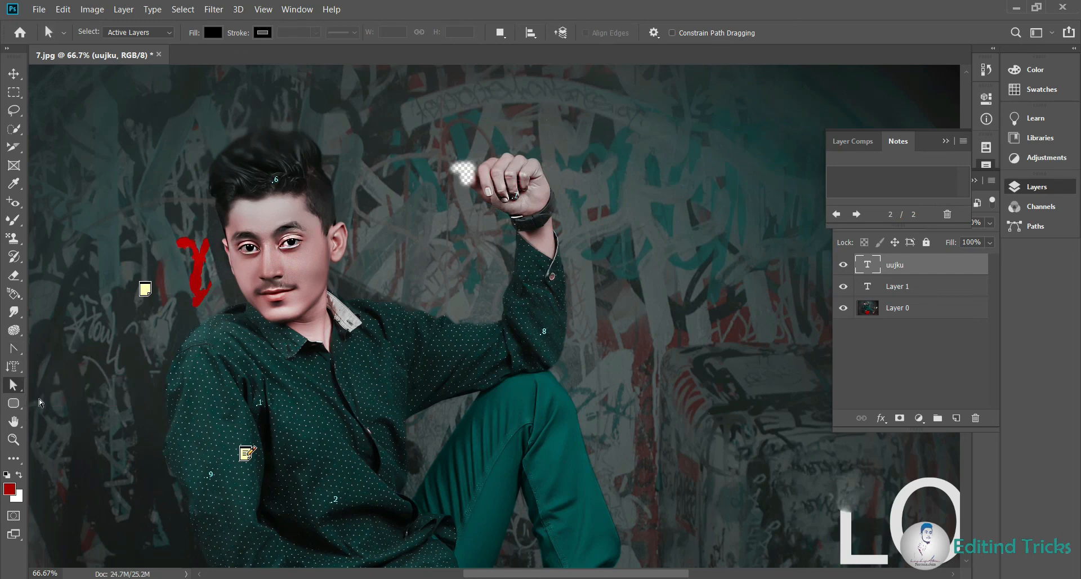
- Try drawing a rectangle about 416 by 490 px over the man's head with the Rectangle tool
left_click(14, 404)
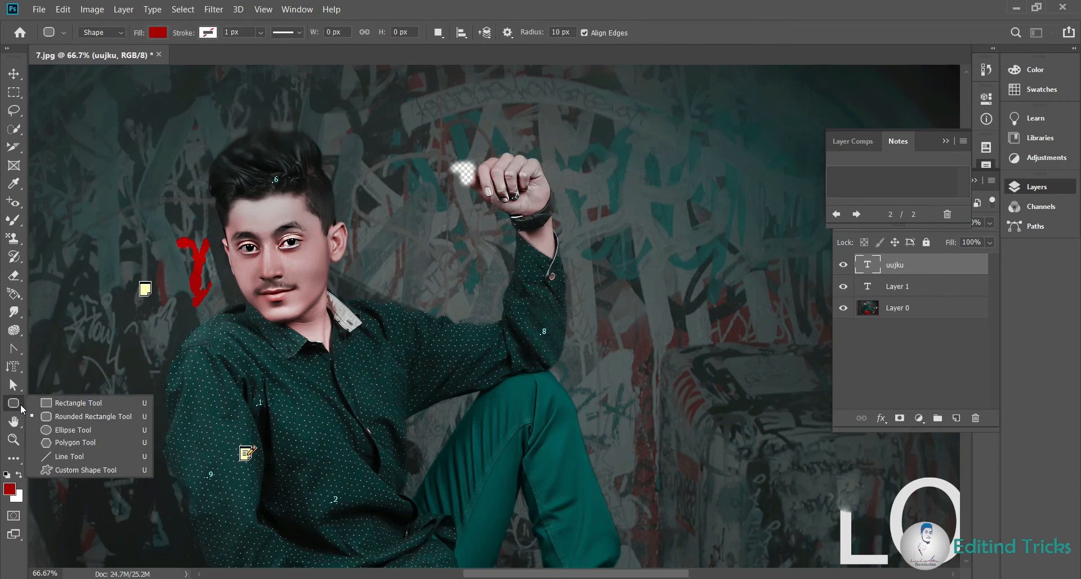
left_click(54, 404)
left_click_drag(290, 191, 324, 298)
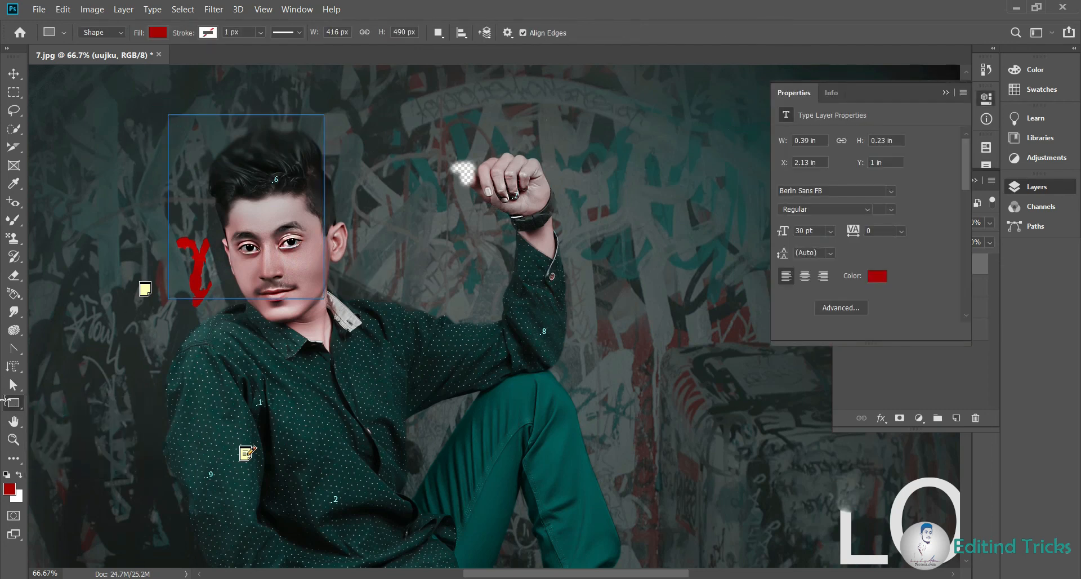
left_click(16, 298)
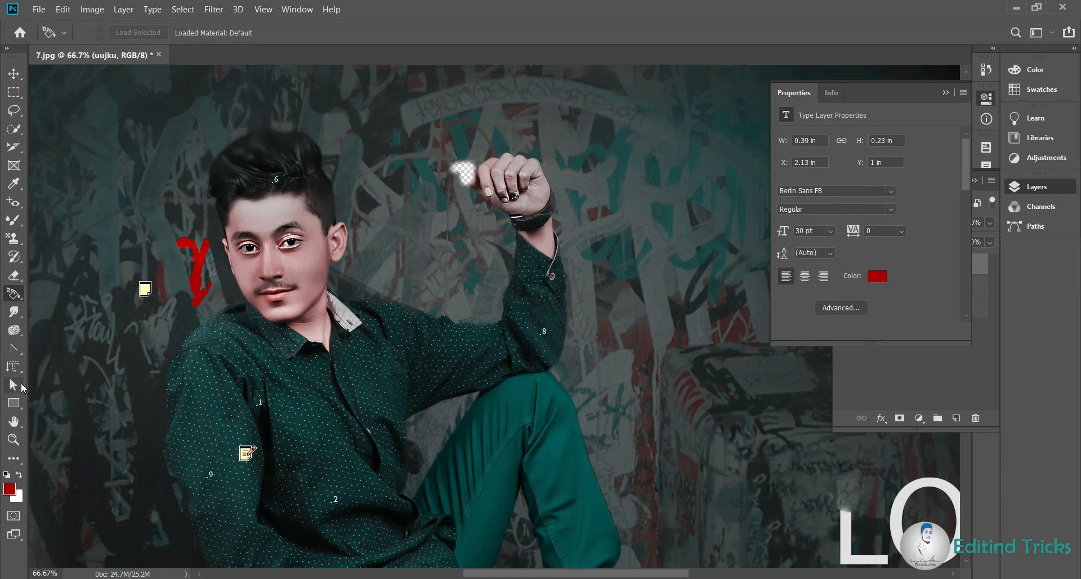
- Draw a red rounded rectangle about 356 by 360 px with a 10 px radius between the face and the raised hand
left_click(14, 403)
left_click(66, 419)
left_click_drag(334, 172, 465, 306)
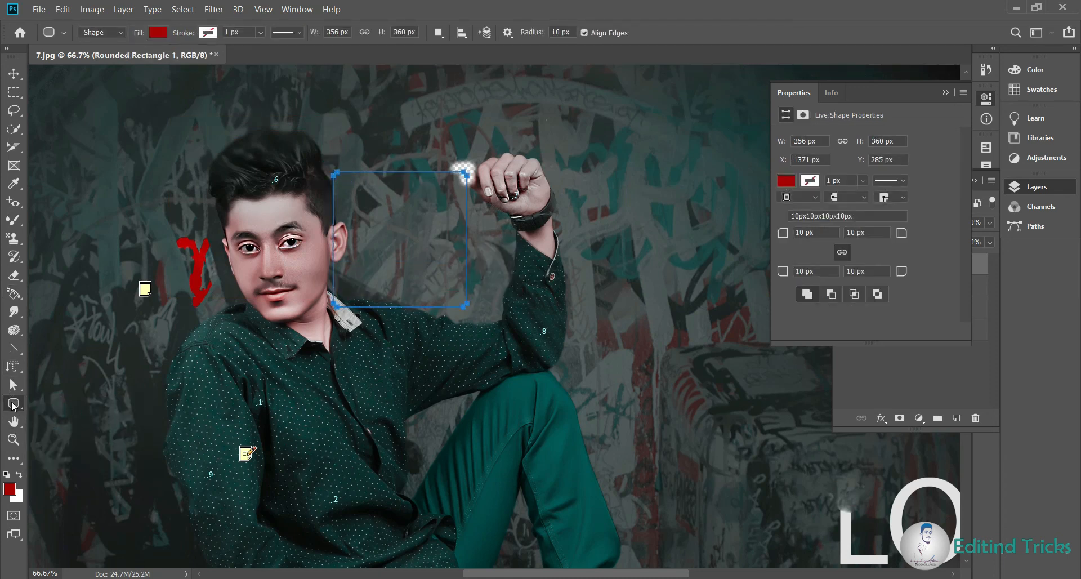
- Draw two red ellipses with the Ellipse tool: about 155 by 25 px on the chest and about 206 by 352 px over the face
left_click(13, 403)
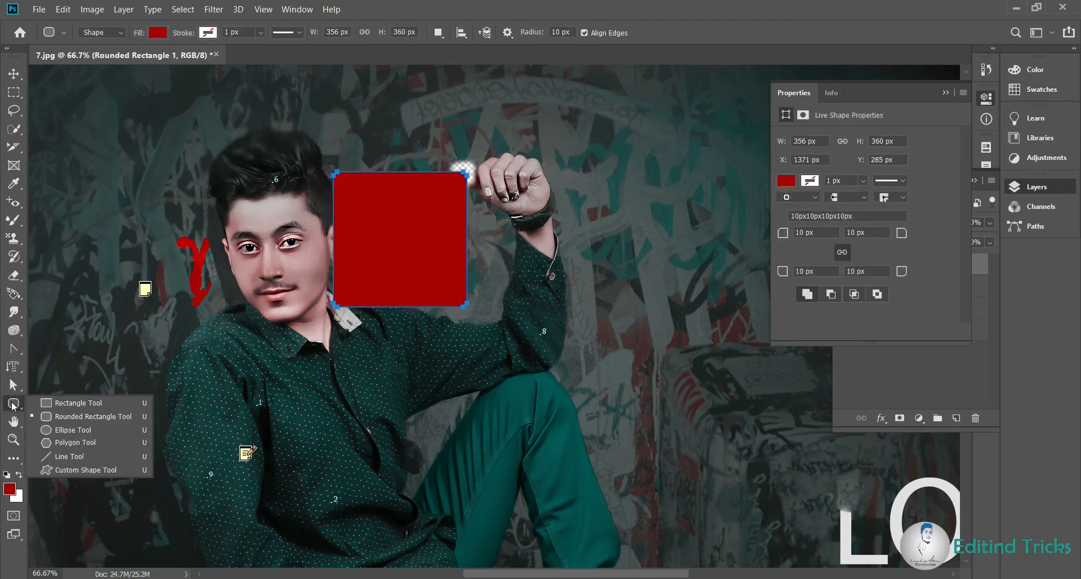
left_click(72, 430)
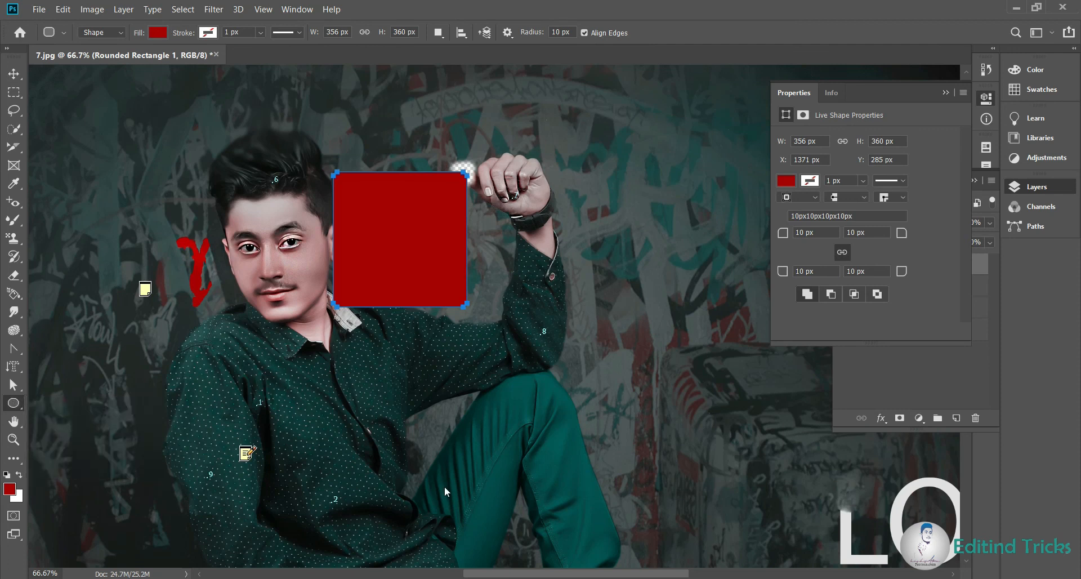
left_click_drag(332, 392, 271, 382)
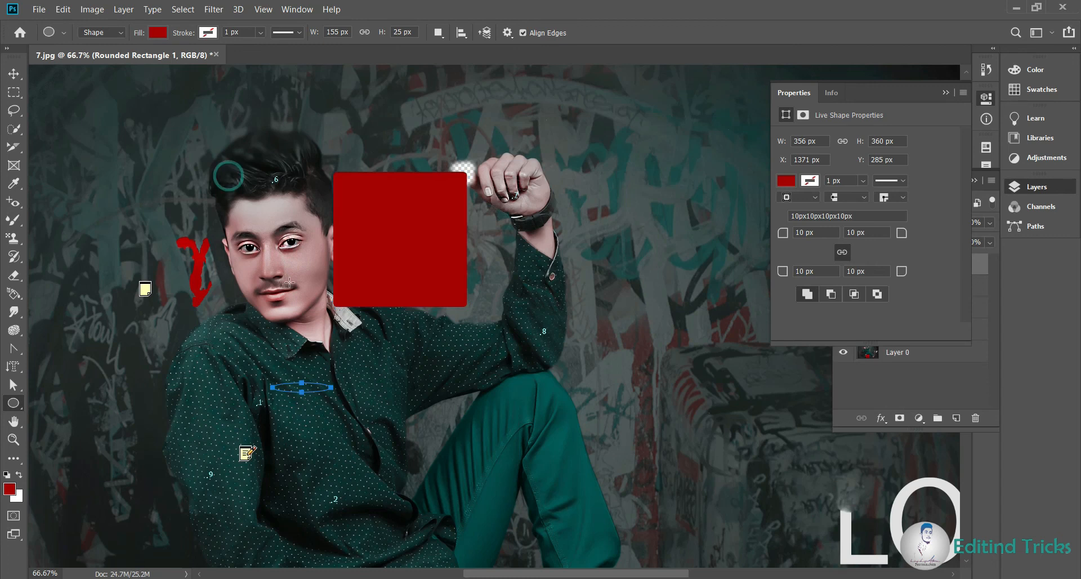
left_click_drag(290, 282, 306, 308)
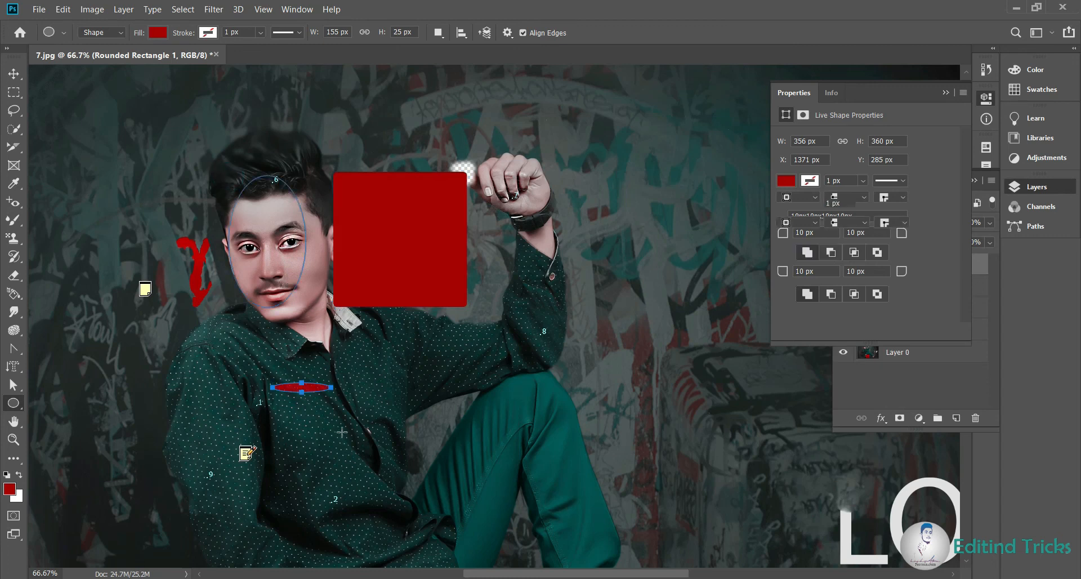
right_click(13, 403)
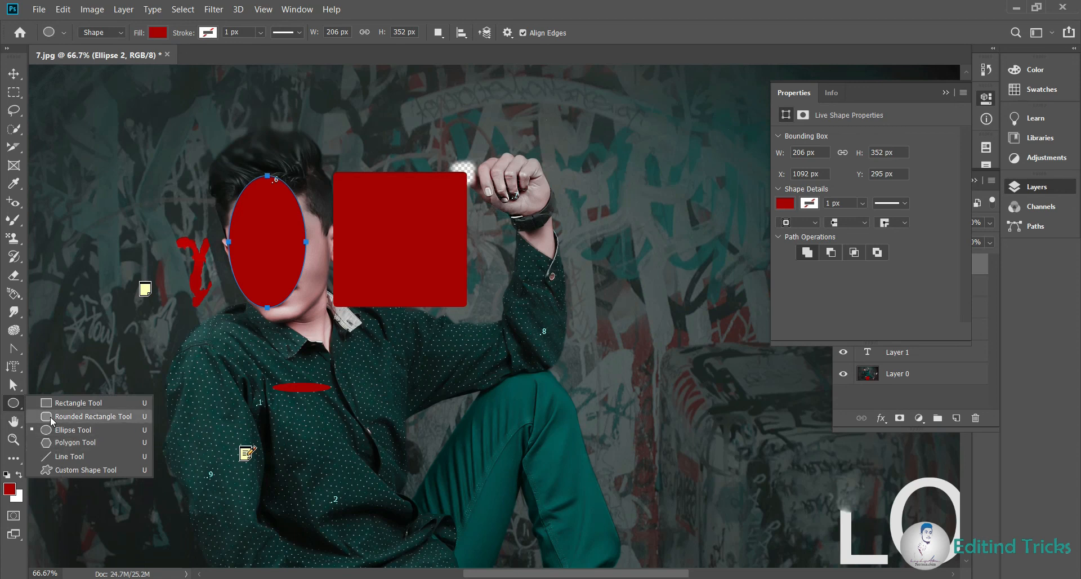
- Pan the photo upward with the Hand tool and turn the canvas slightly clockwise with the Rotate View tool
left_click(14, 421)
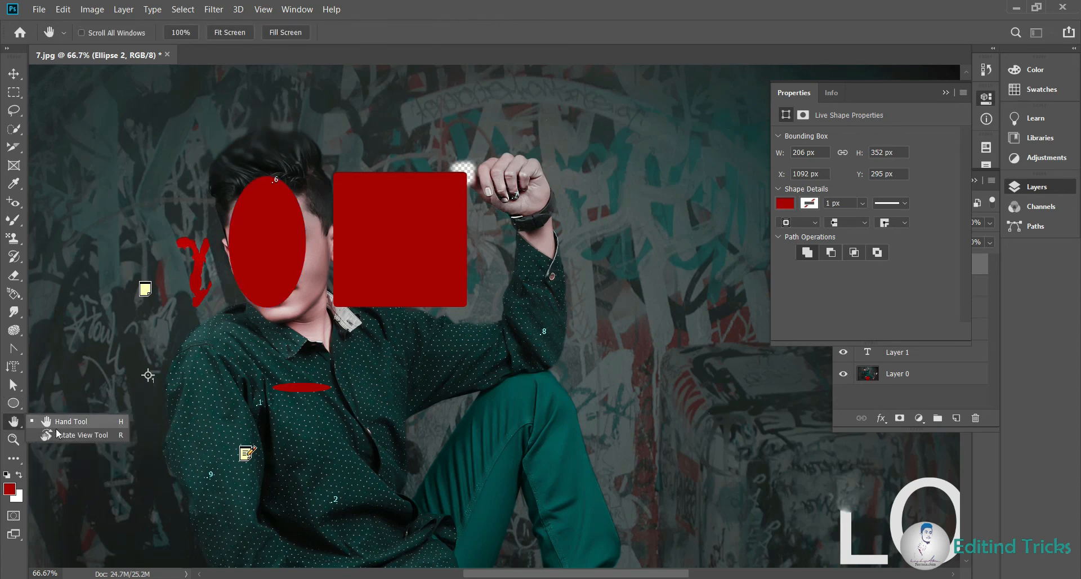
left_click(65, 425)
left_click_drag(181, 382, 188, 228)
left_click(15, 425)
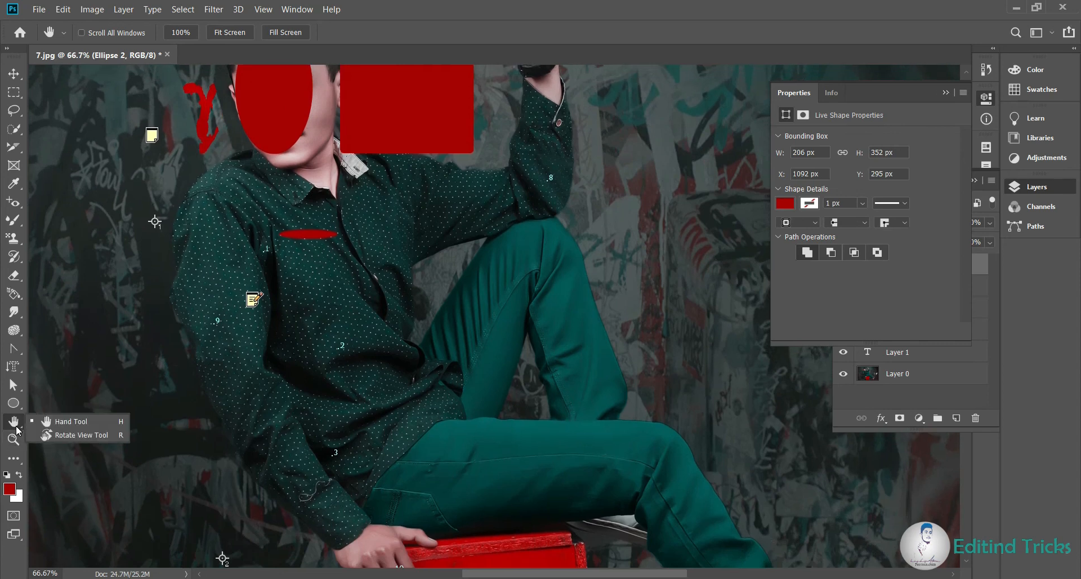
left_click(68, 435)
left_click_drag(296, 352, 319, 349)
- Zoom in on the shirt to 200% with the Zoom tool and zoom back out to 25%
left_click(14, 439)
left_click(301, 350)
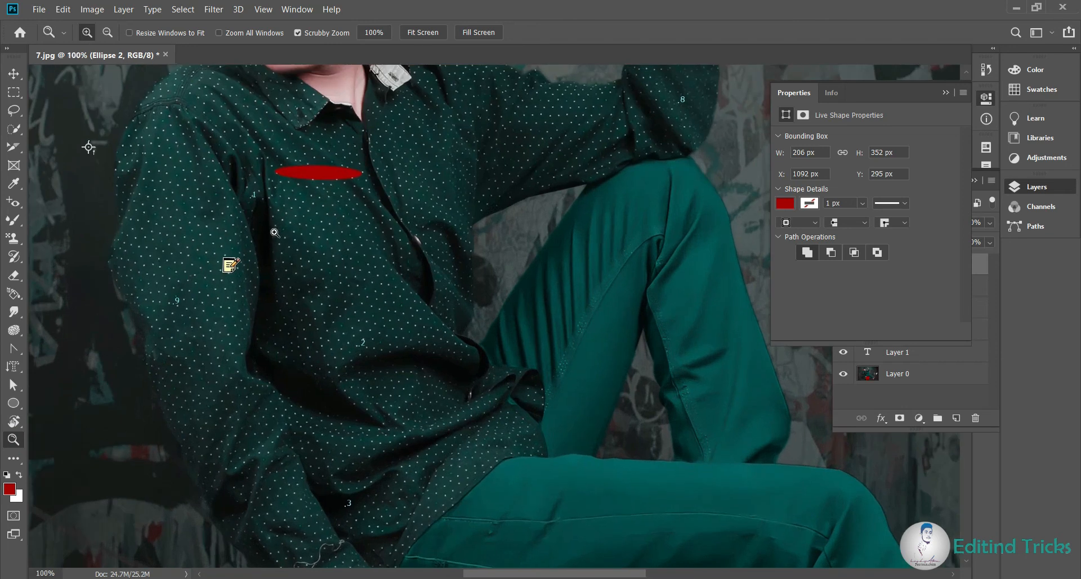
left_click(275, 232)
left_click(108, 31)
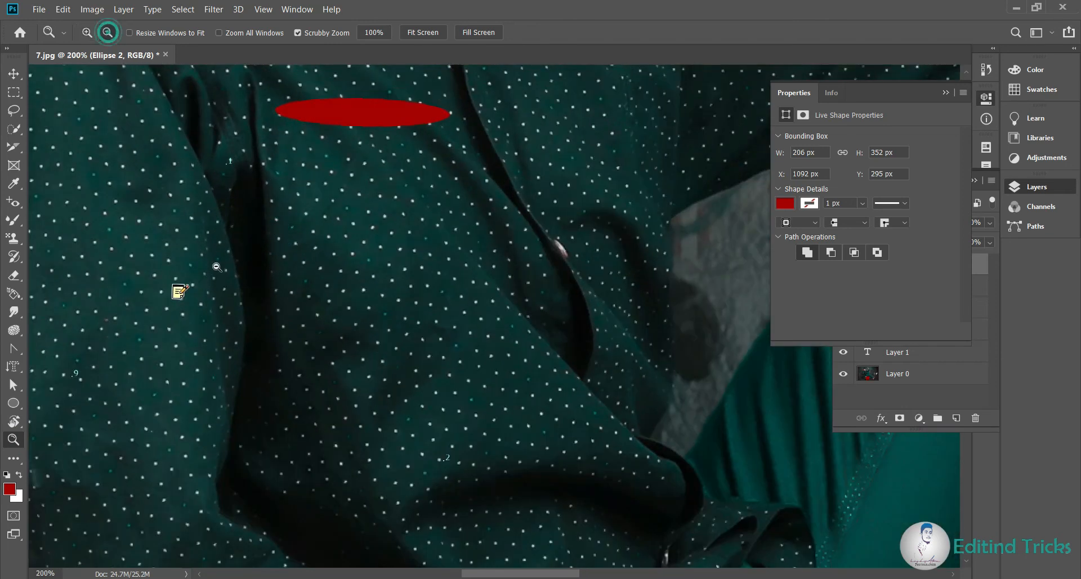
left_click(217, 268)
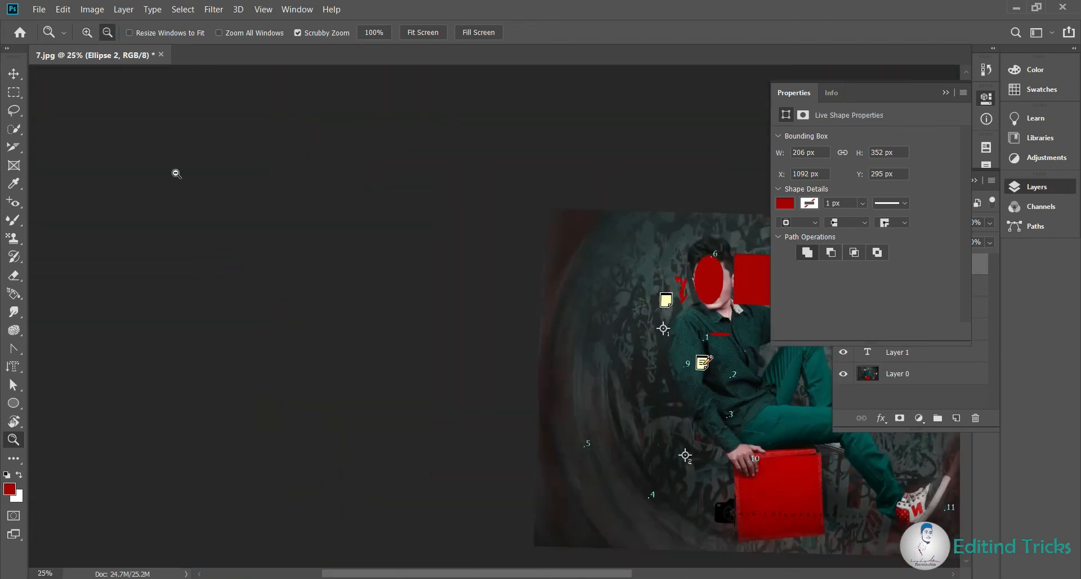